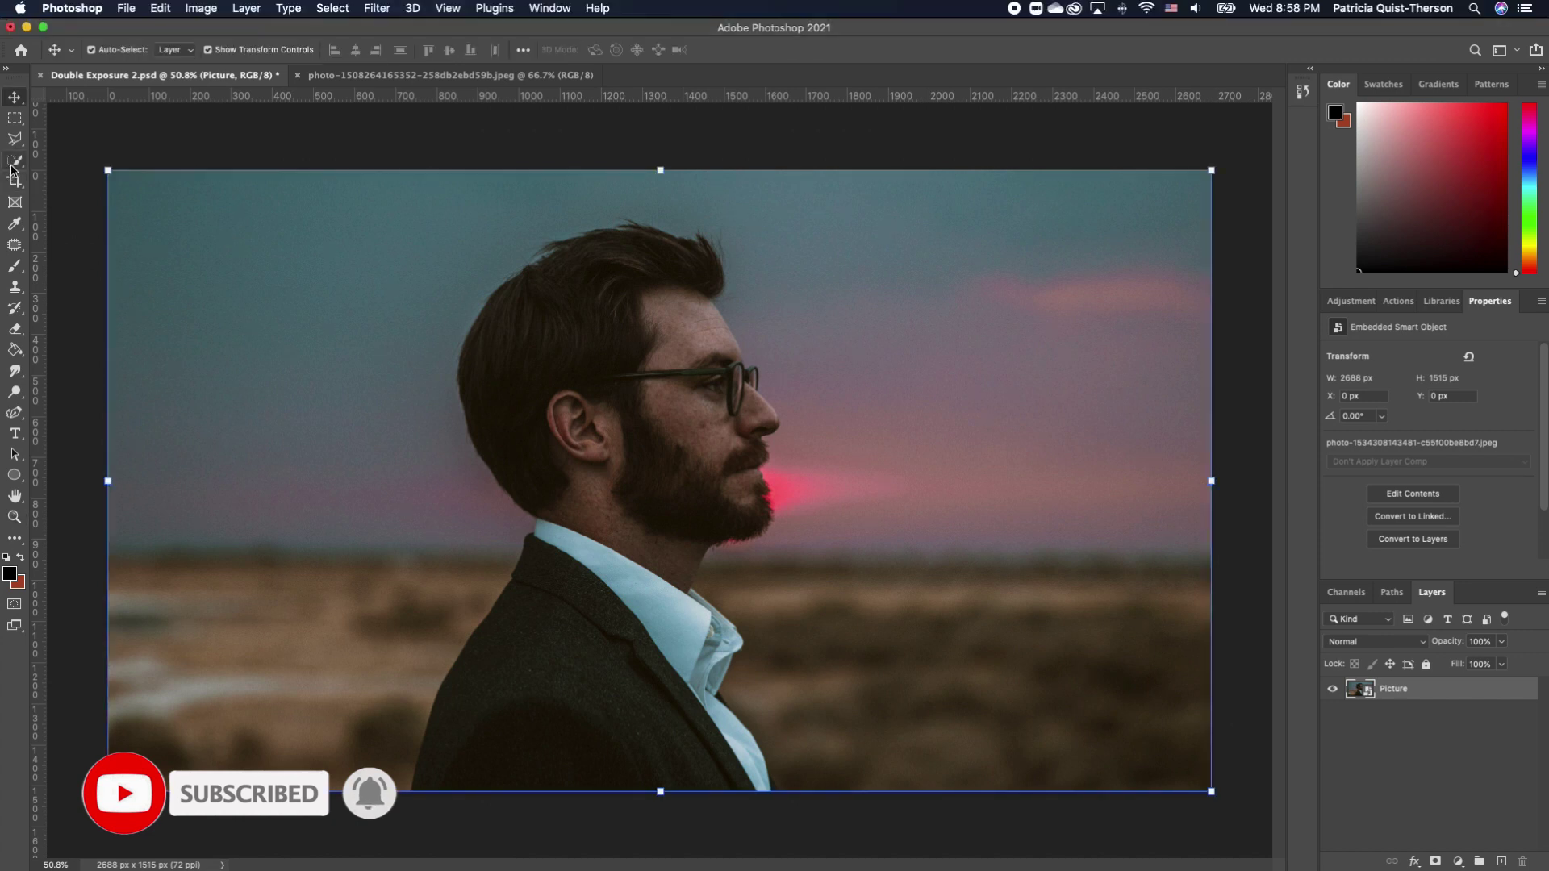
# - Open the selection tools group in the toolbar
pyautogui.click(14, 161)
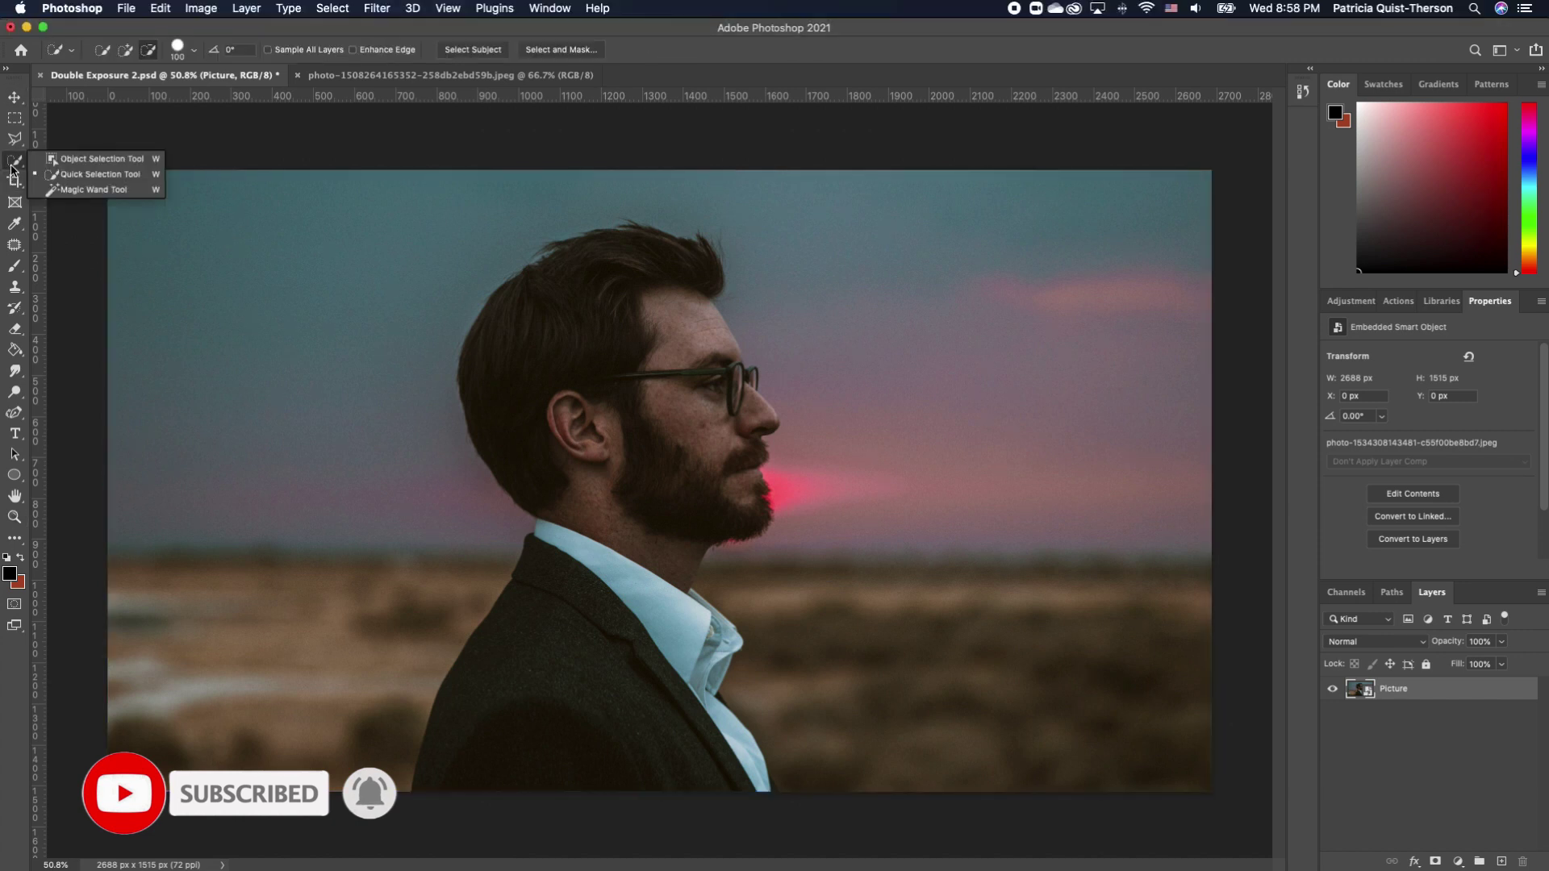
# - Pick the Quick Selection Tool, auto-select the man with Select Subject, and mask out the background
pyautogui.click(96, 174)
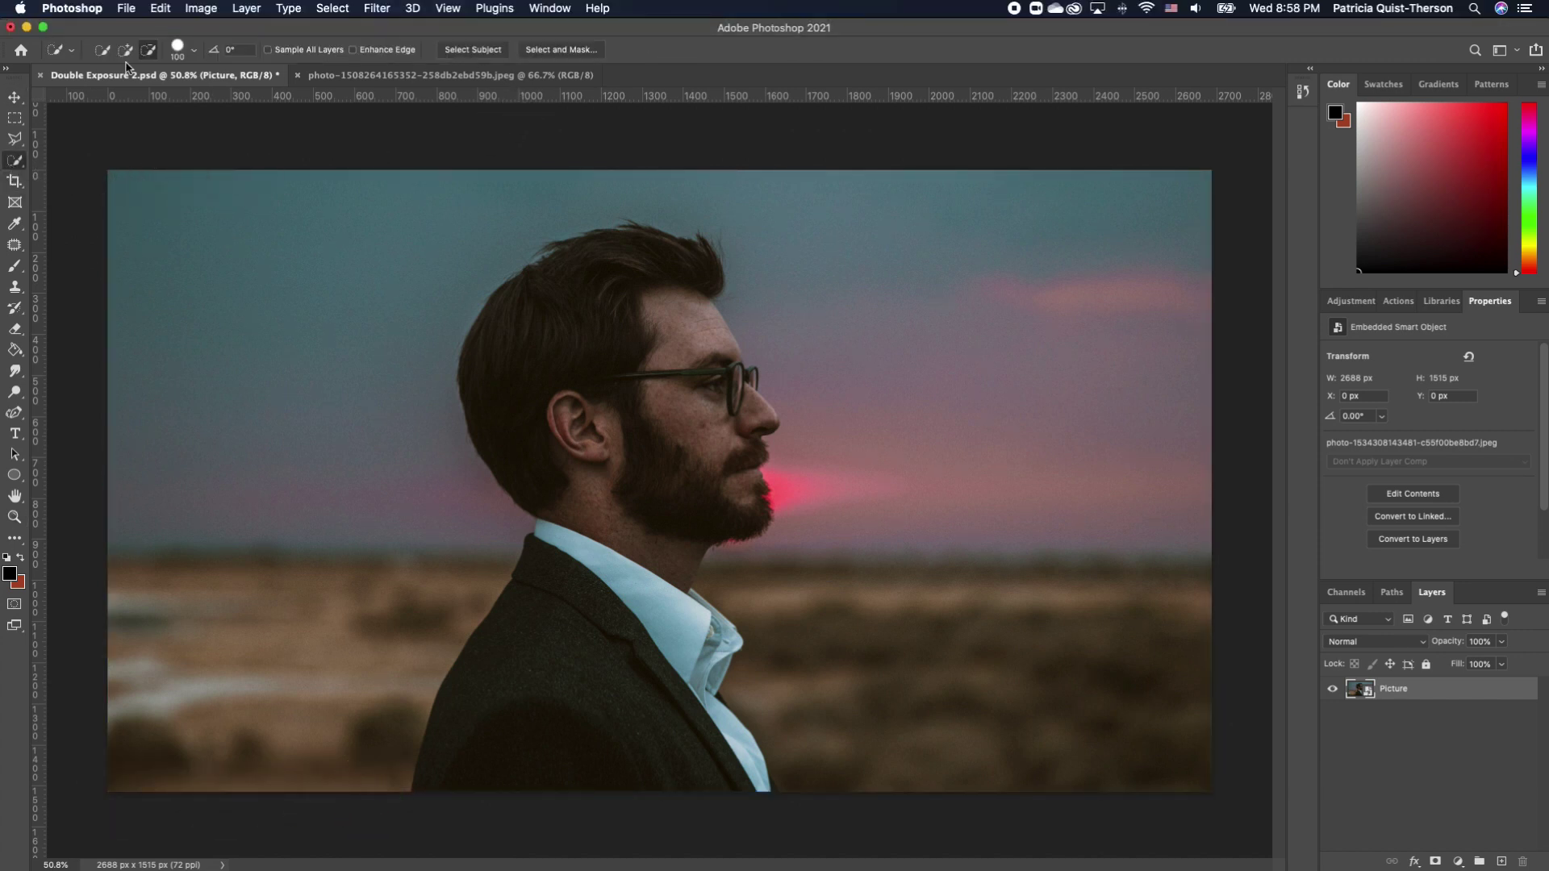
pyautogui.click(474, 52)
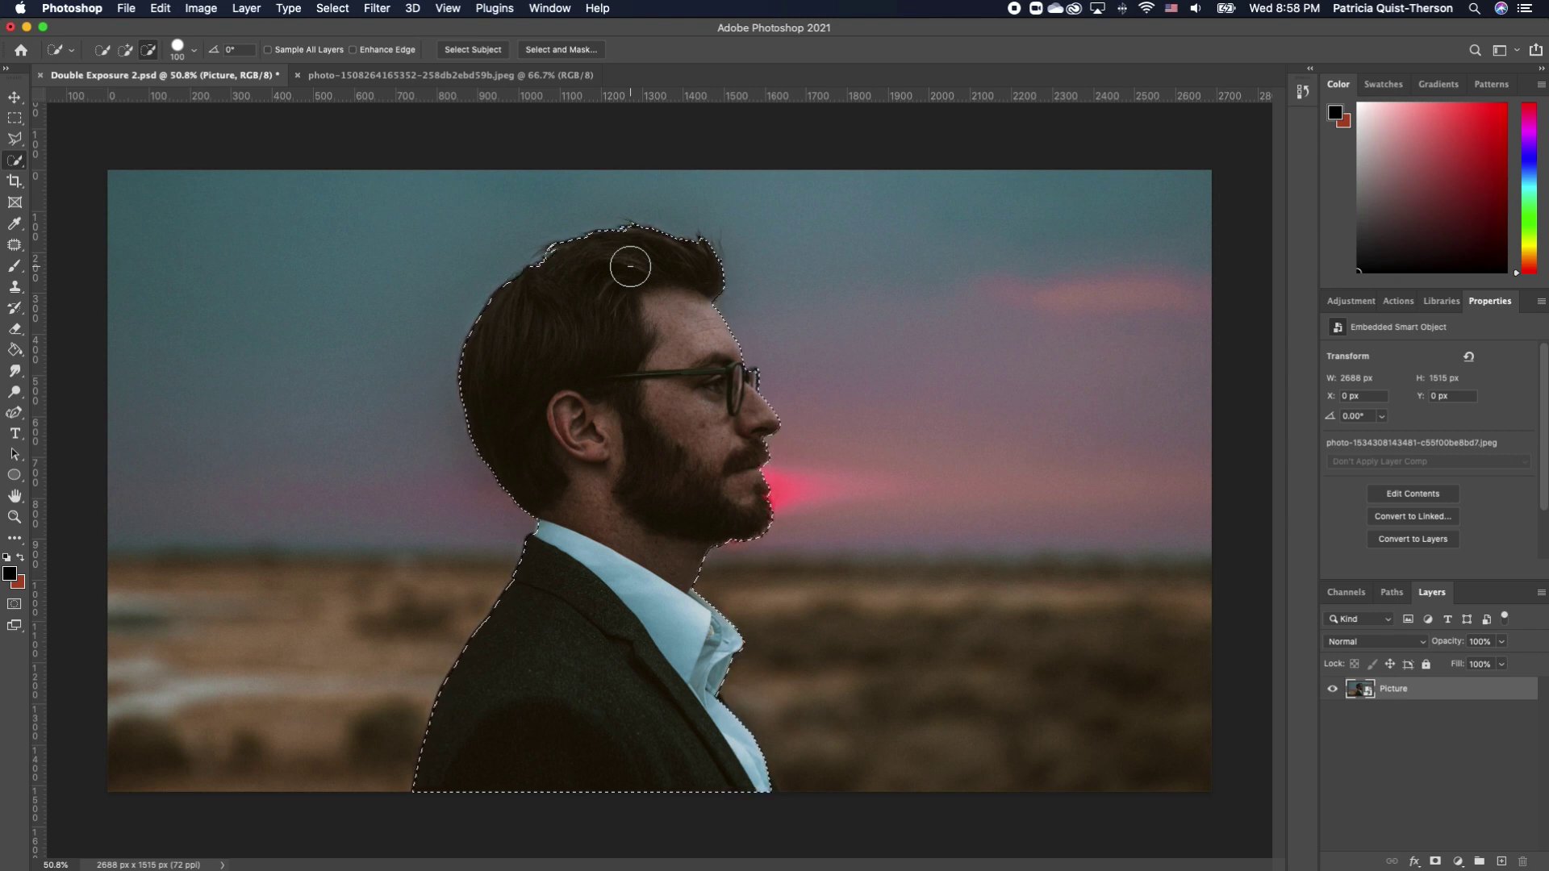
pyautogui.click(1437, 862)
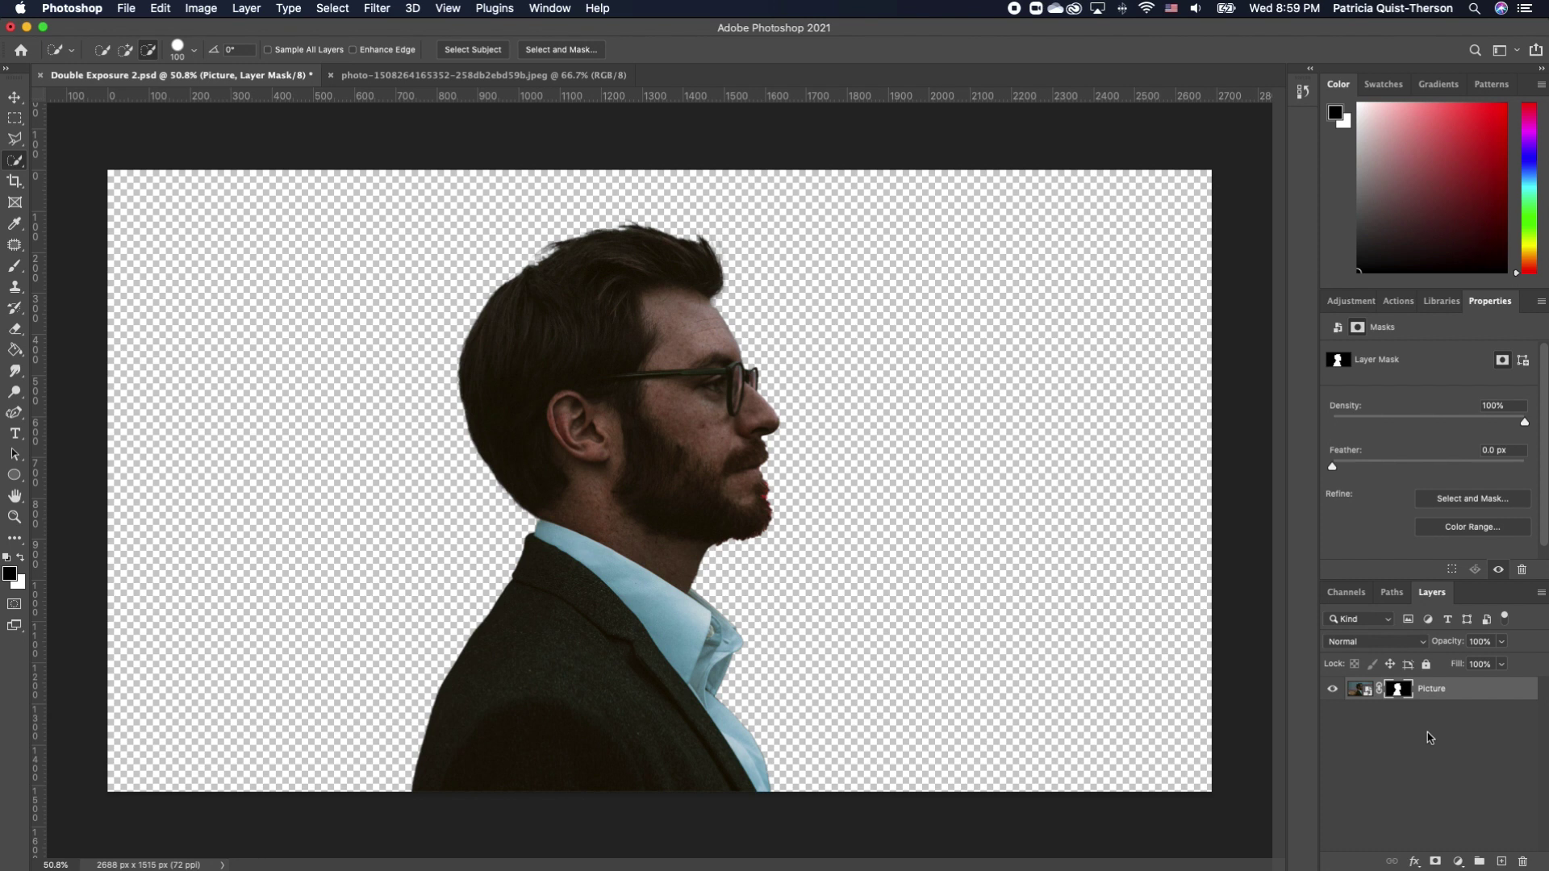
pyautogui.click(1458, 862)
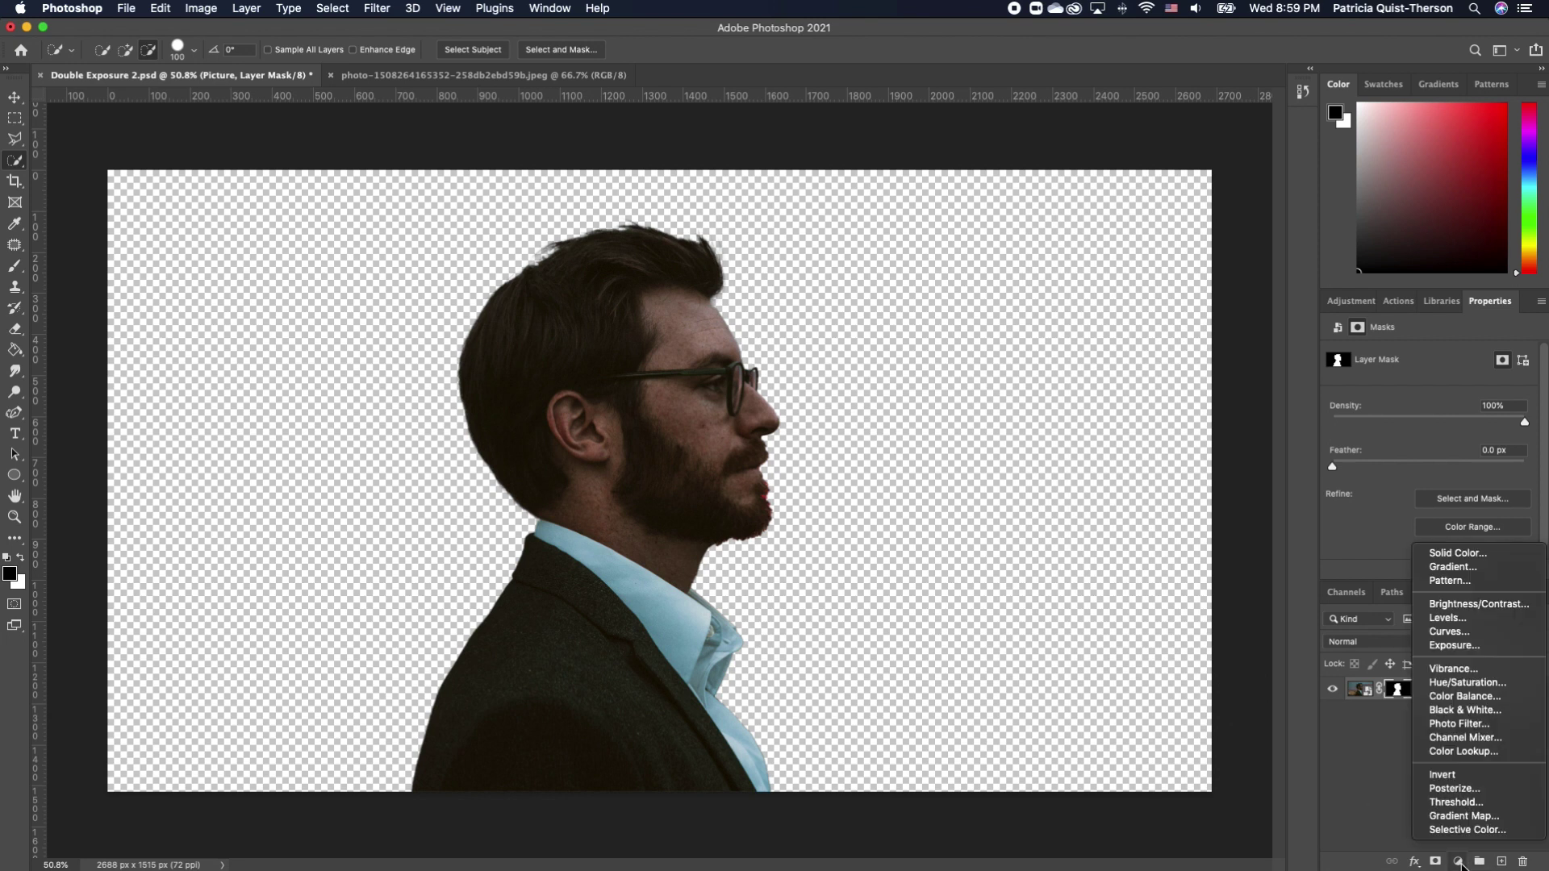
# - Add a #dedbdb Solid Color fill layer and move it beneath the Picture layer
pyautogui.click(1482, 558)
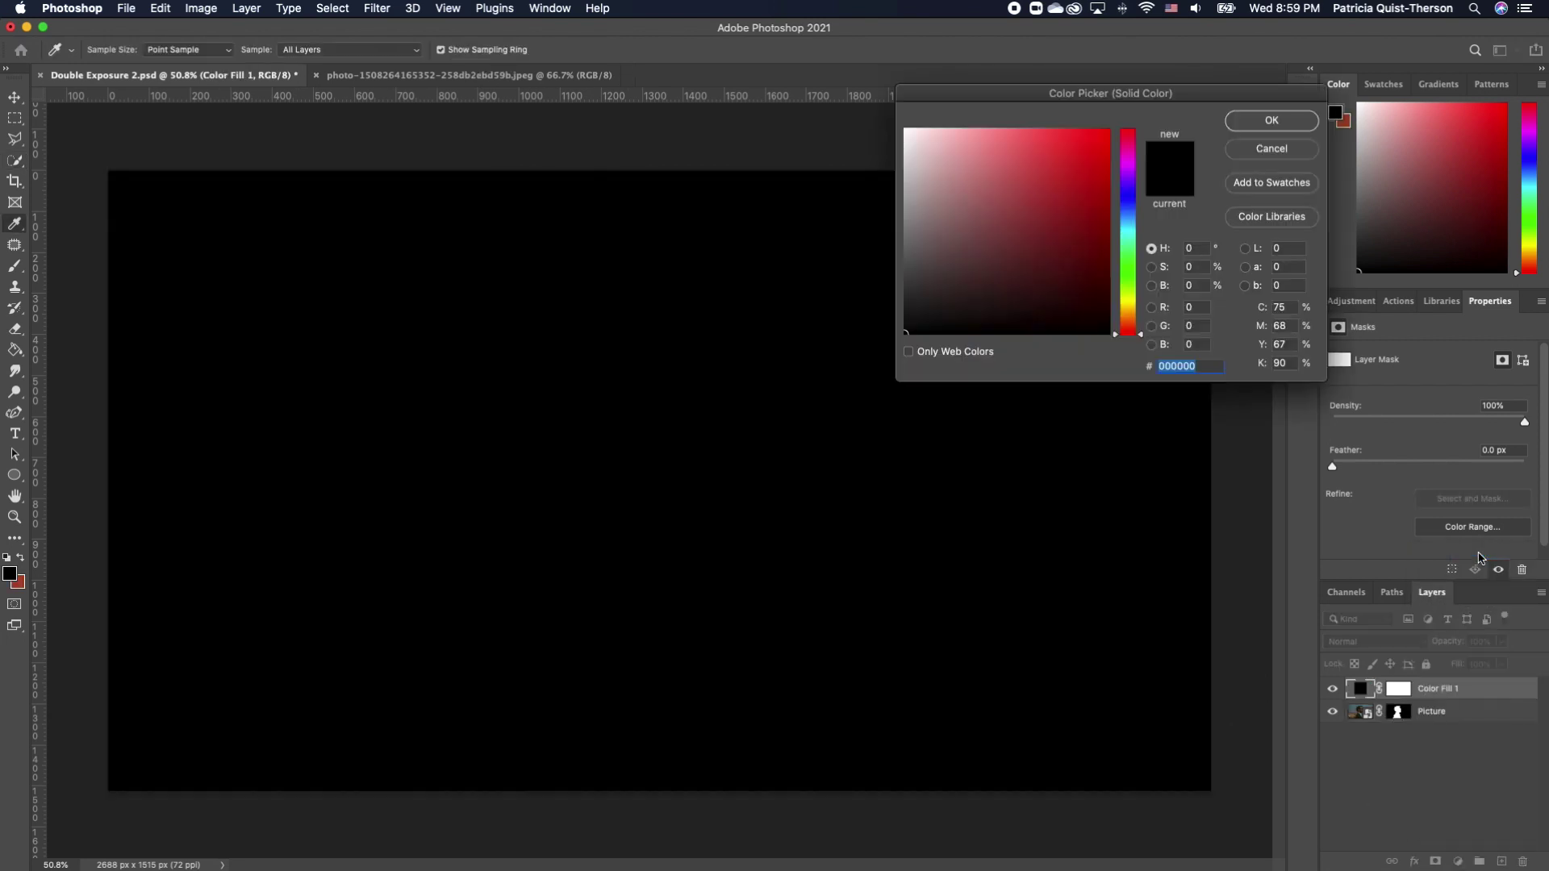
pyautogui.click(908, 155)
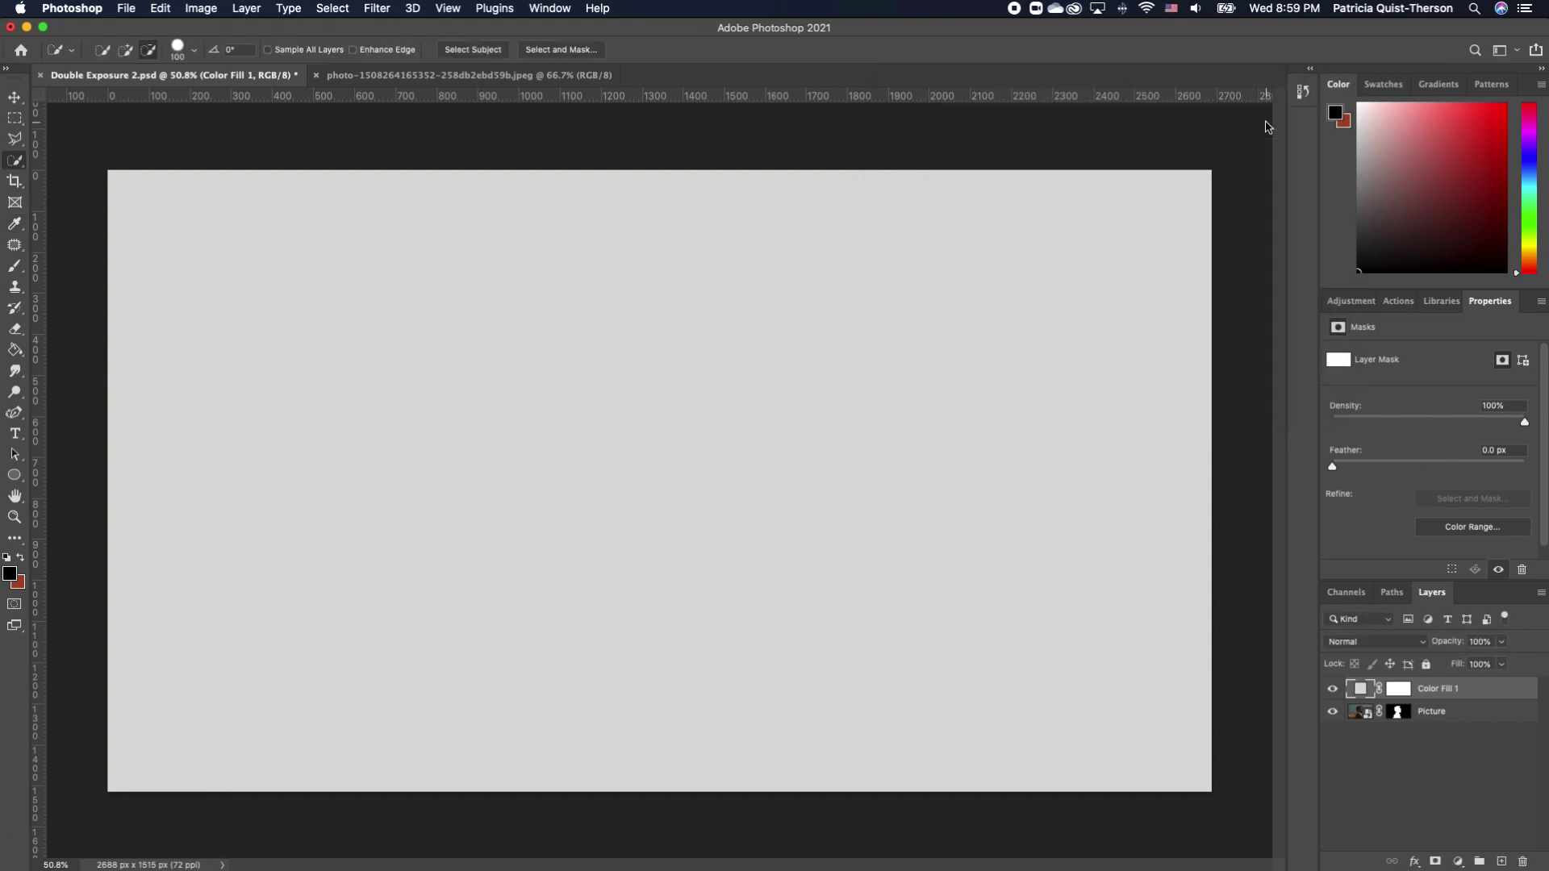
pyautogui.click(1270, 126)
pyautogui.press('w')
pyautogui.moveTo(1449, 689); pyautogui.dragTo(1446, 727)
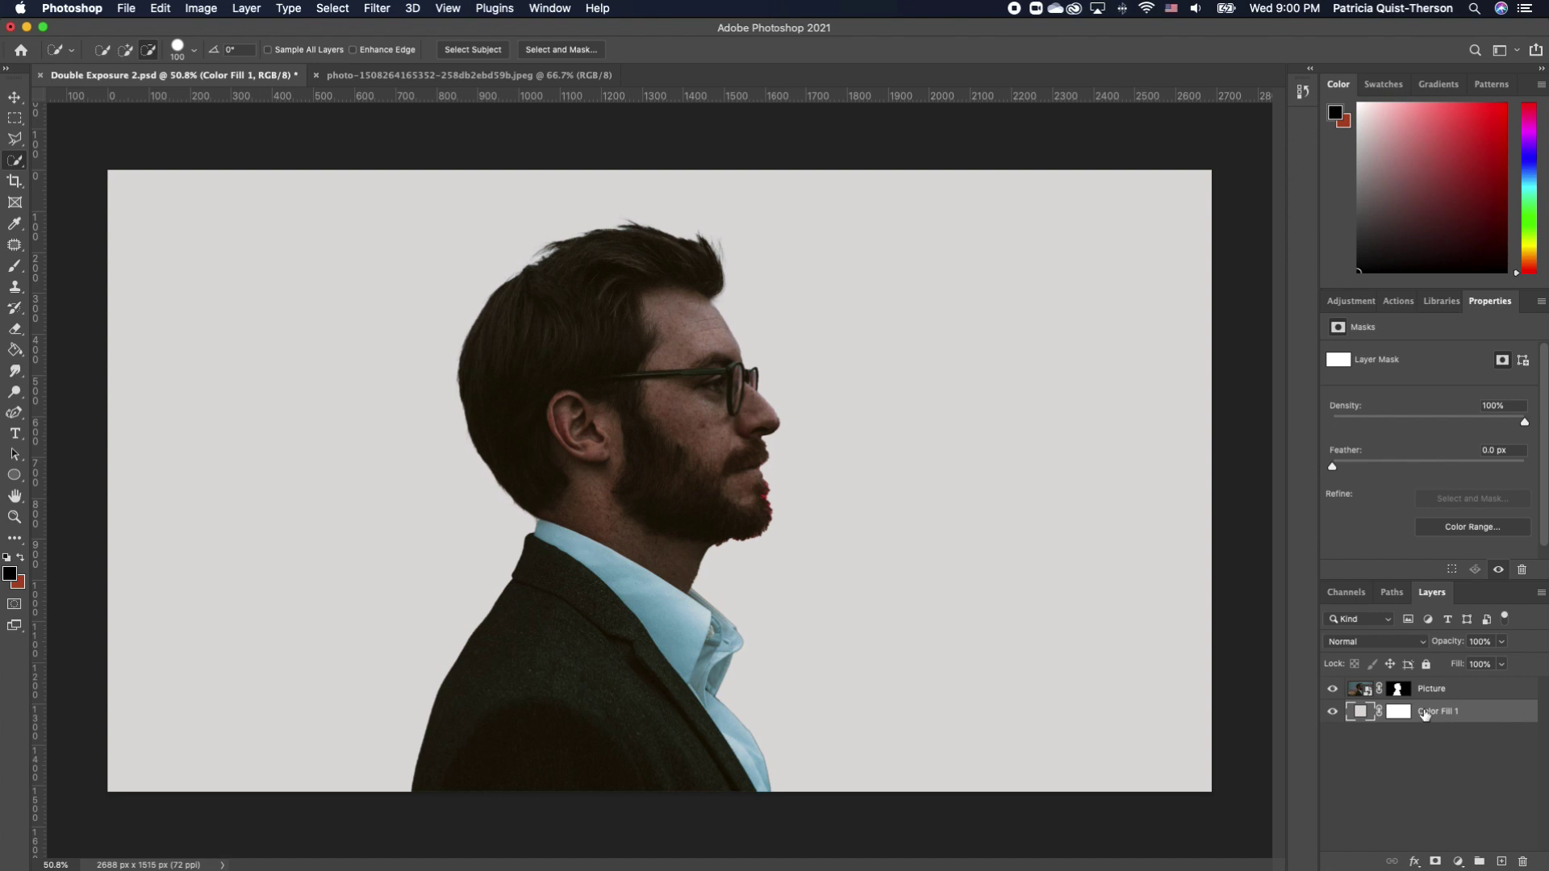
pyautogui.click(1427, 688)
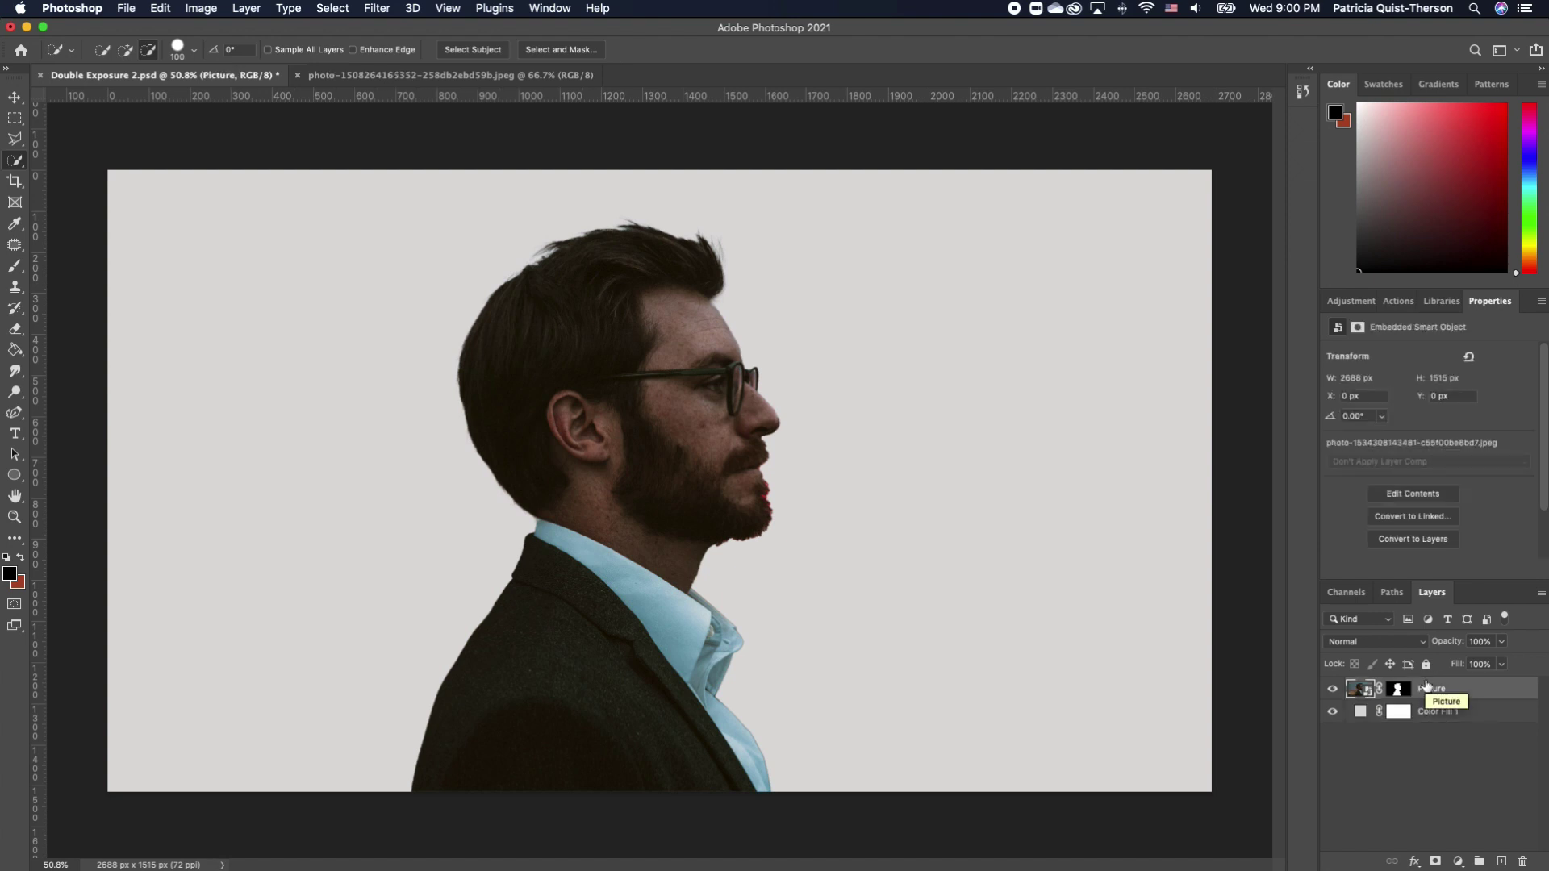
# - Convert Picture to a smart object, then toggle Color Fill 1's visibility off and on to check
pyautogui.rightClick(1431, 694)
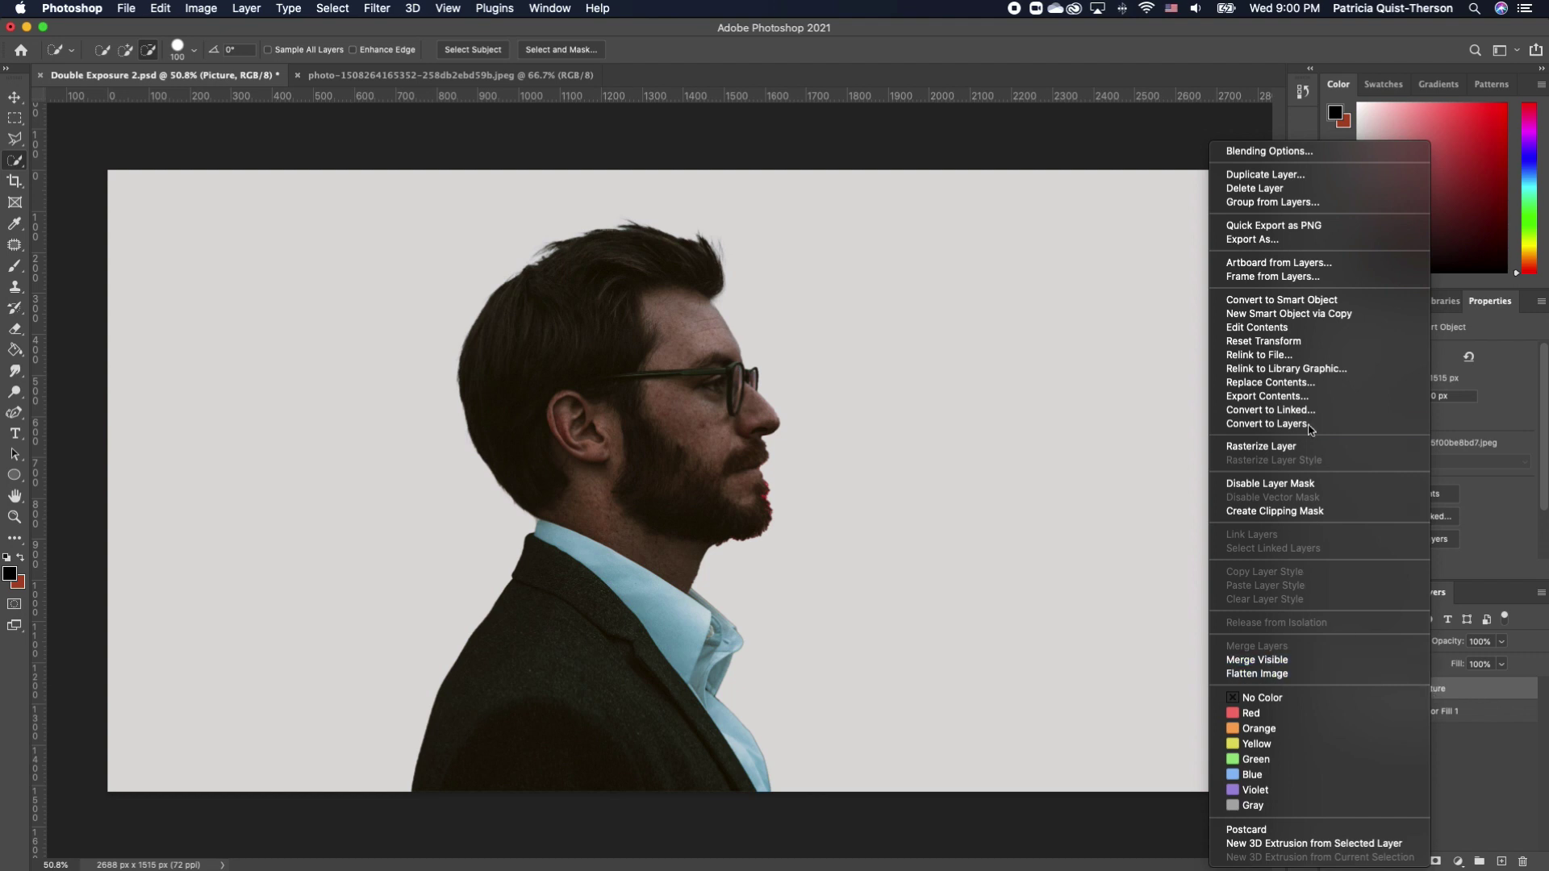
pyautogui.click(1326, 304)
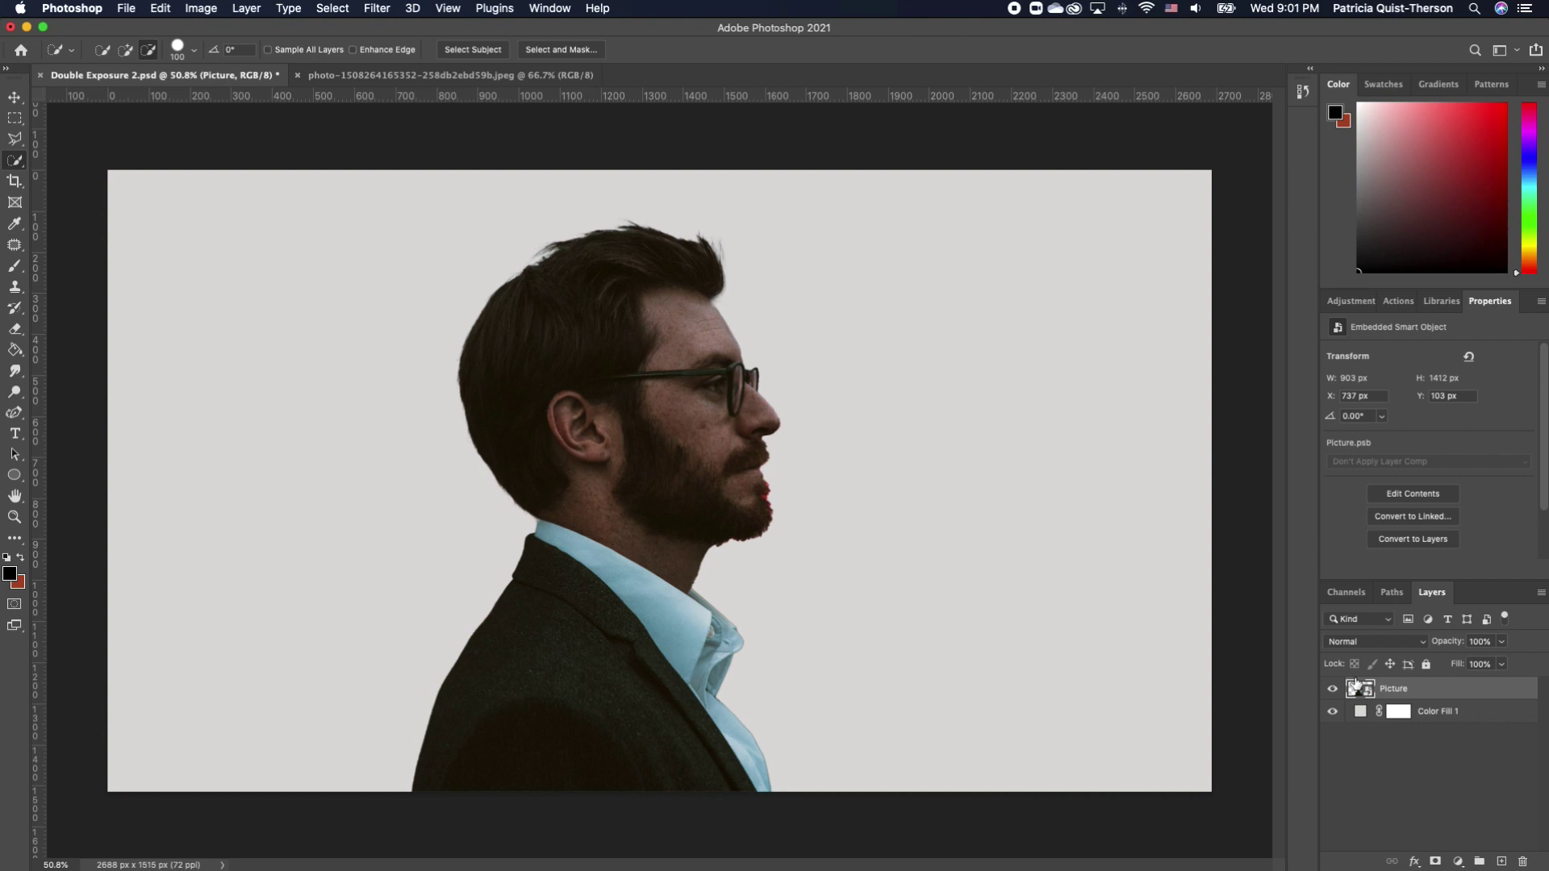
pyautogui.click(1332, 713)
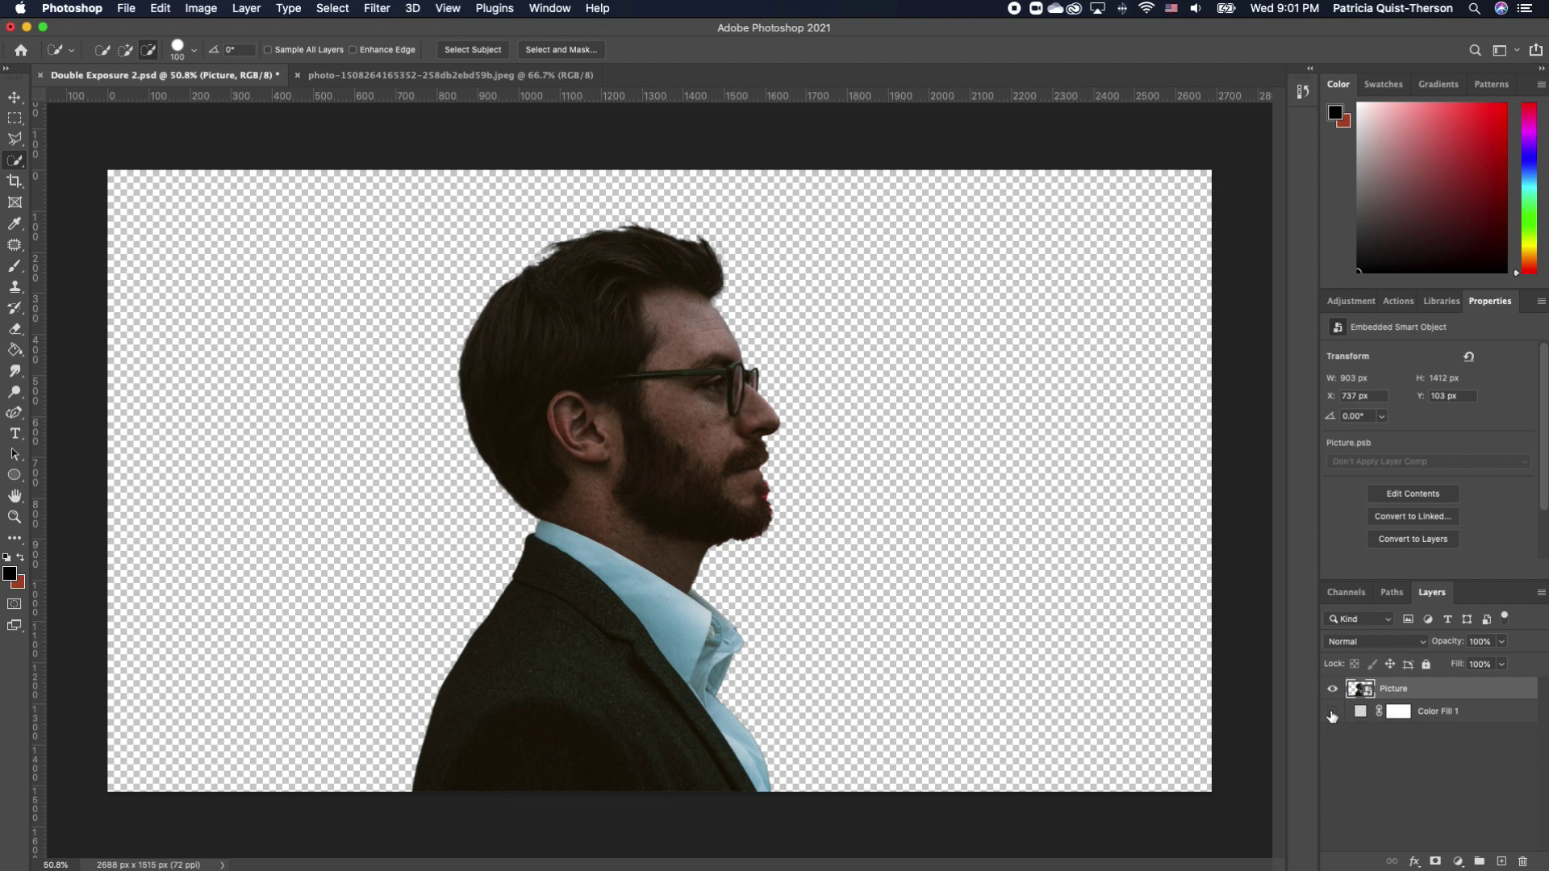
pyautogui.click(1332, 713)
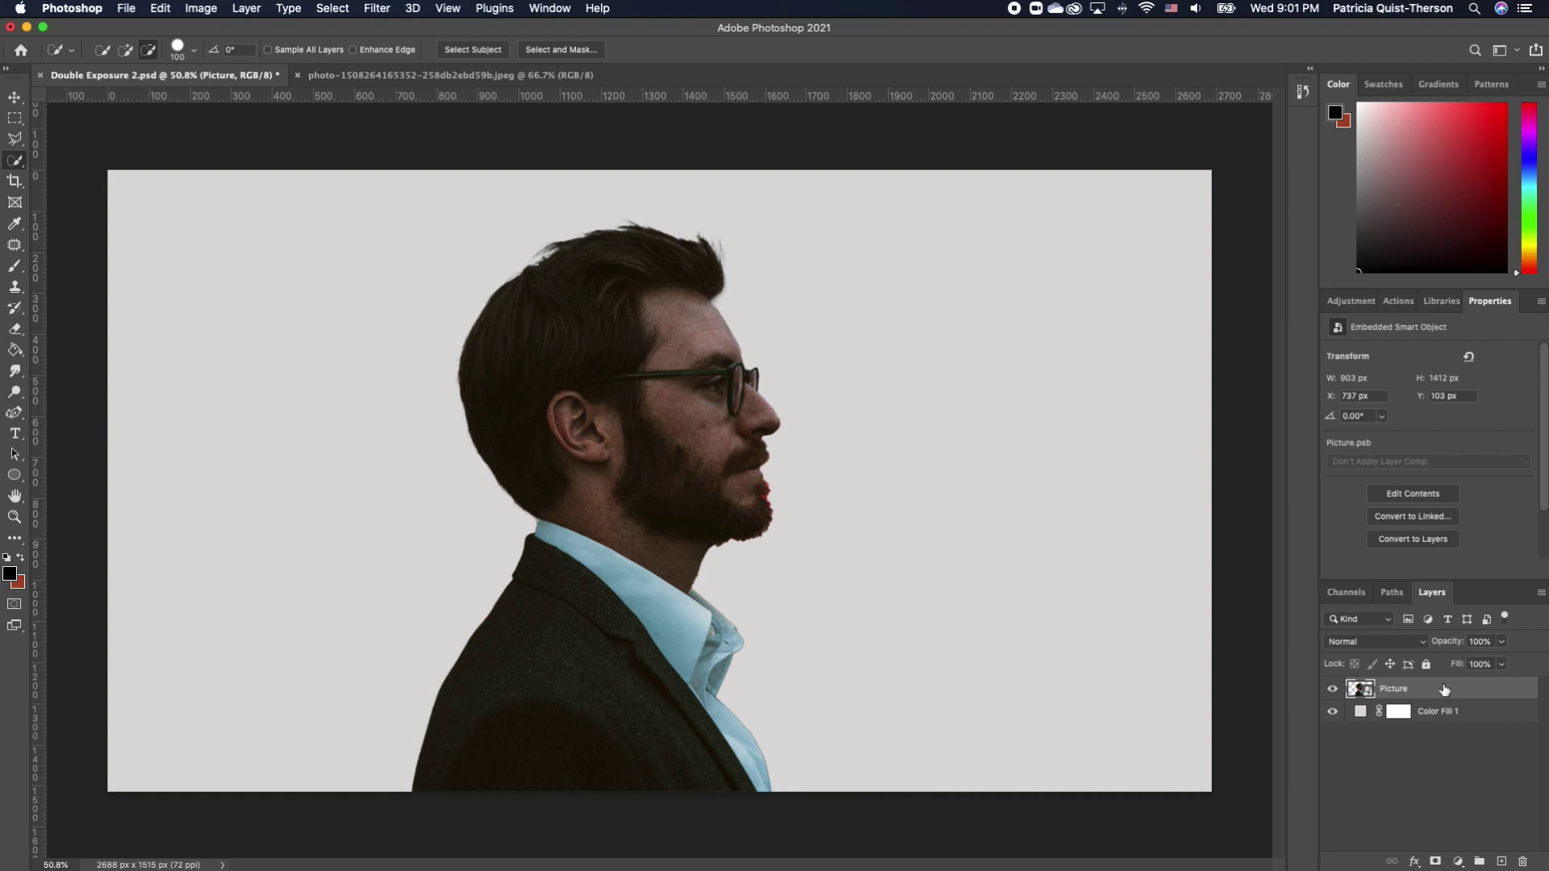
# - Add a Black & White adjustment layer and toggle it off and on to compare
pyautogui.click(1459, 861)
pyautogui.click(1458, 861)
pyautogui.click(1459, 862)
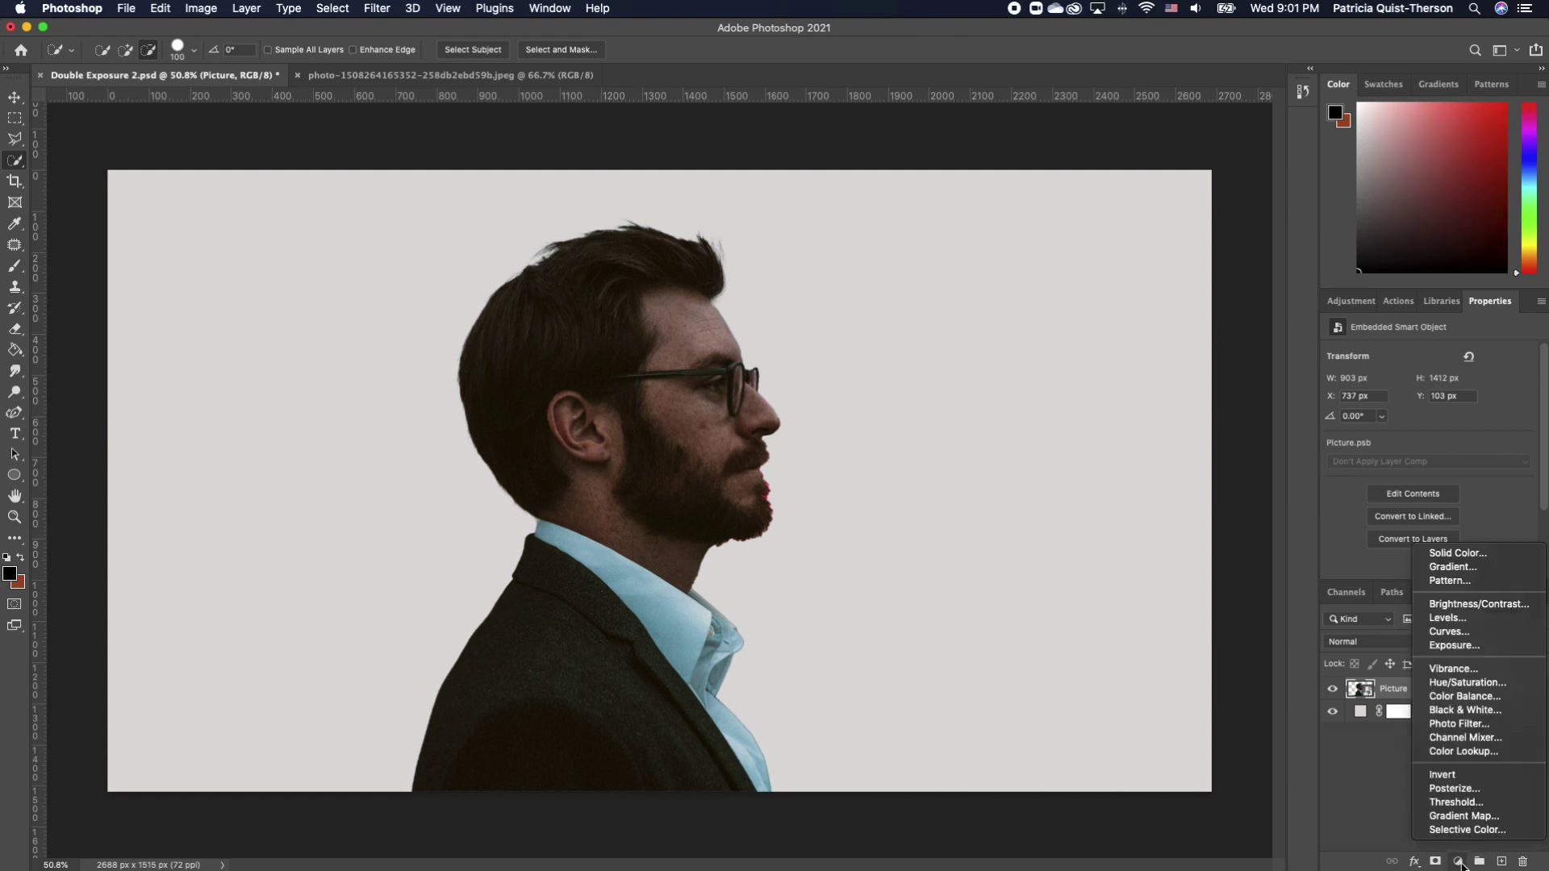
pyautogui.click(1458, 862)
pyautogui.click(1459, 862)
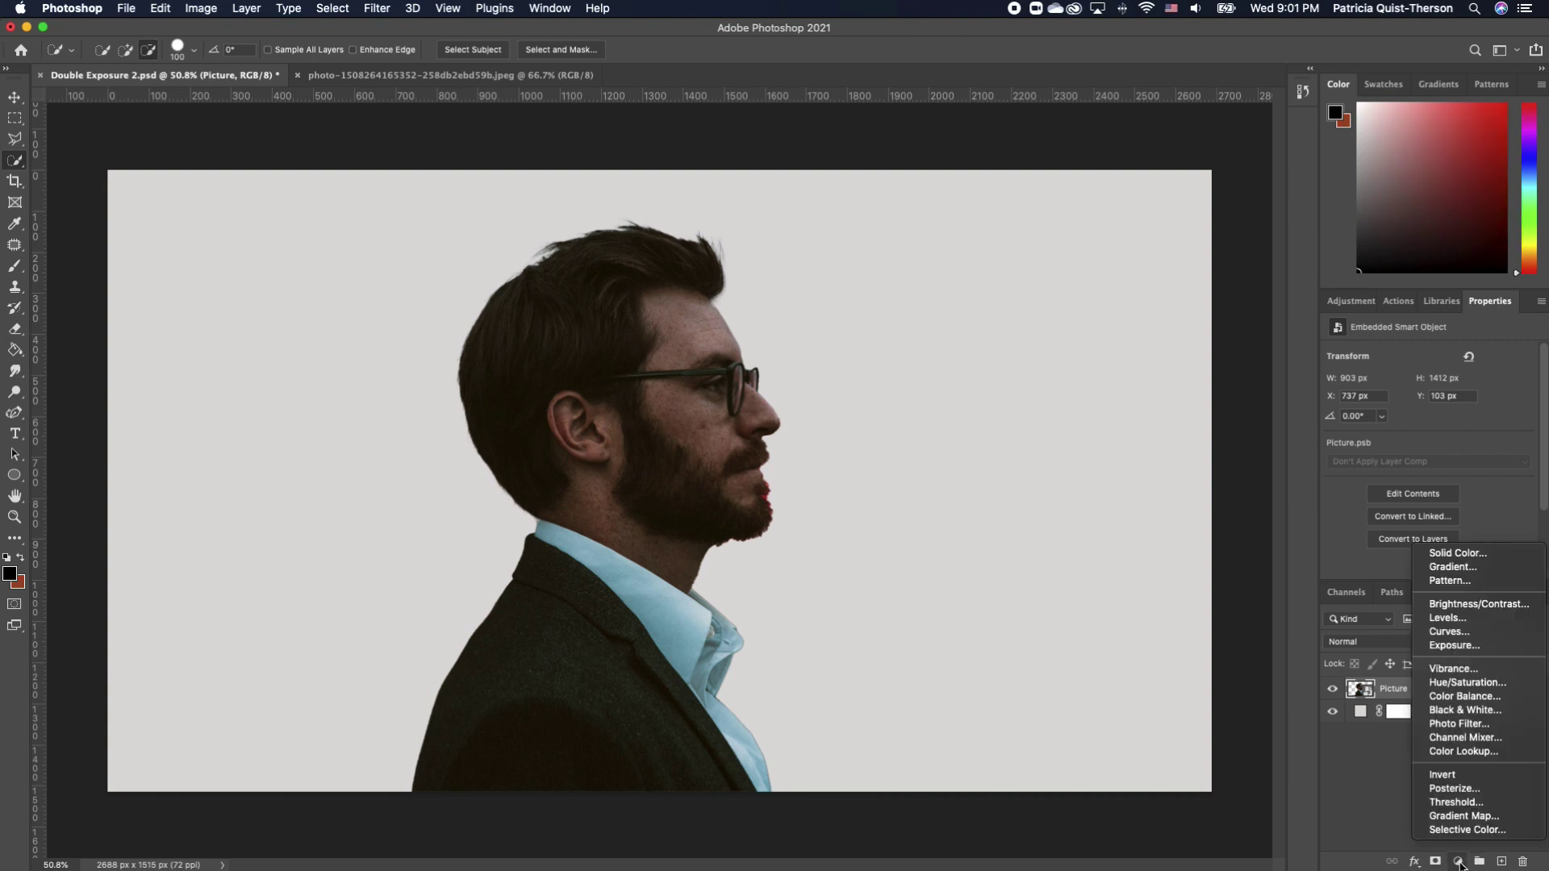
pyautogui.click(1480, 712)
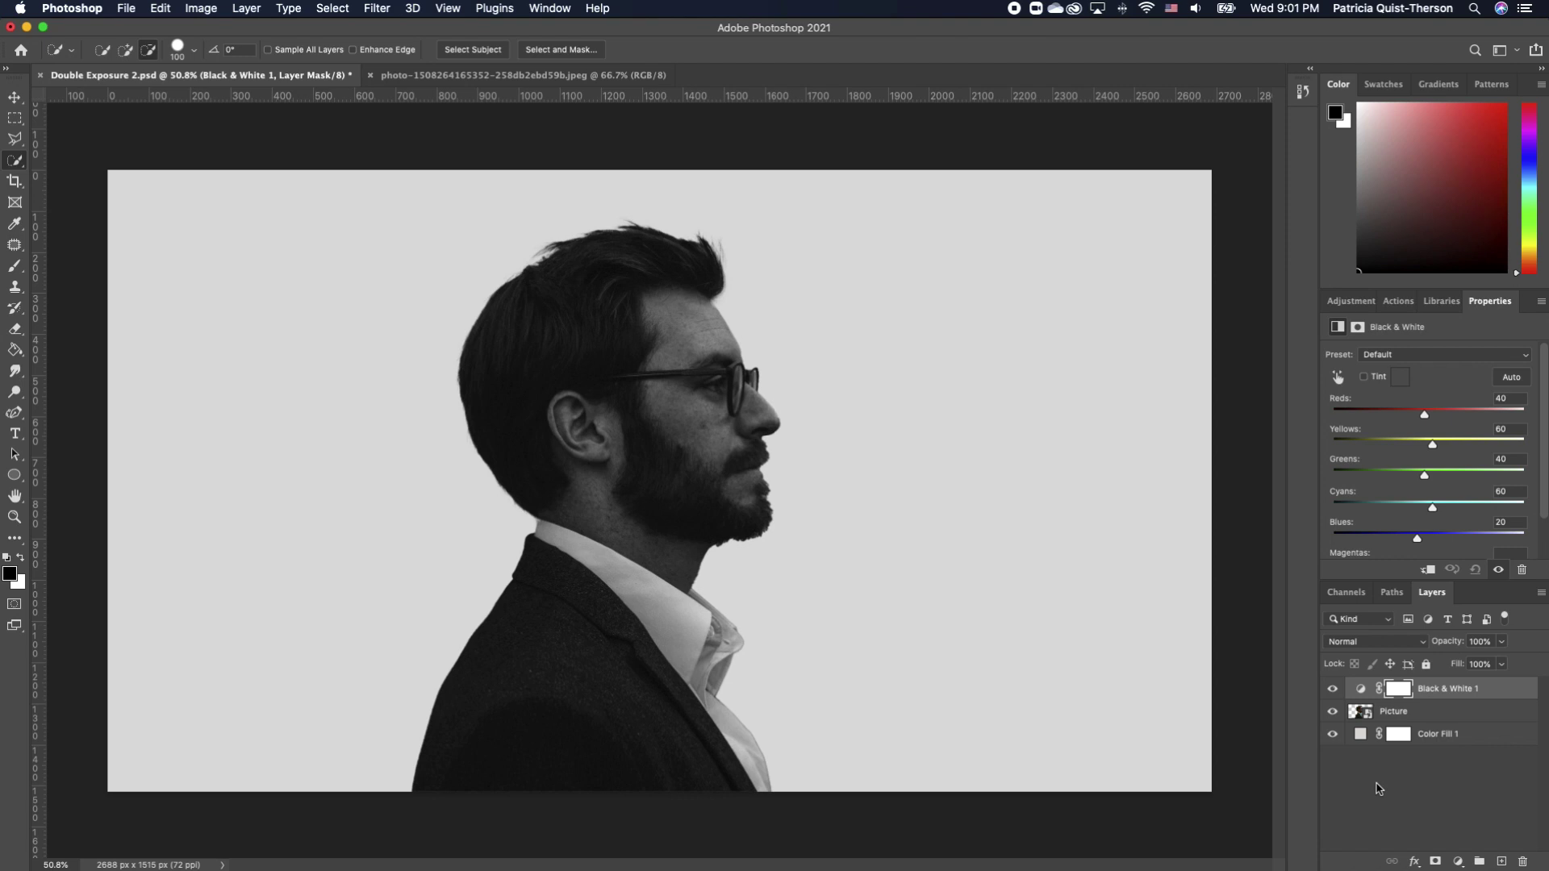
pyautogui.click(1334, 690)
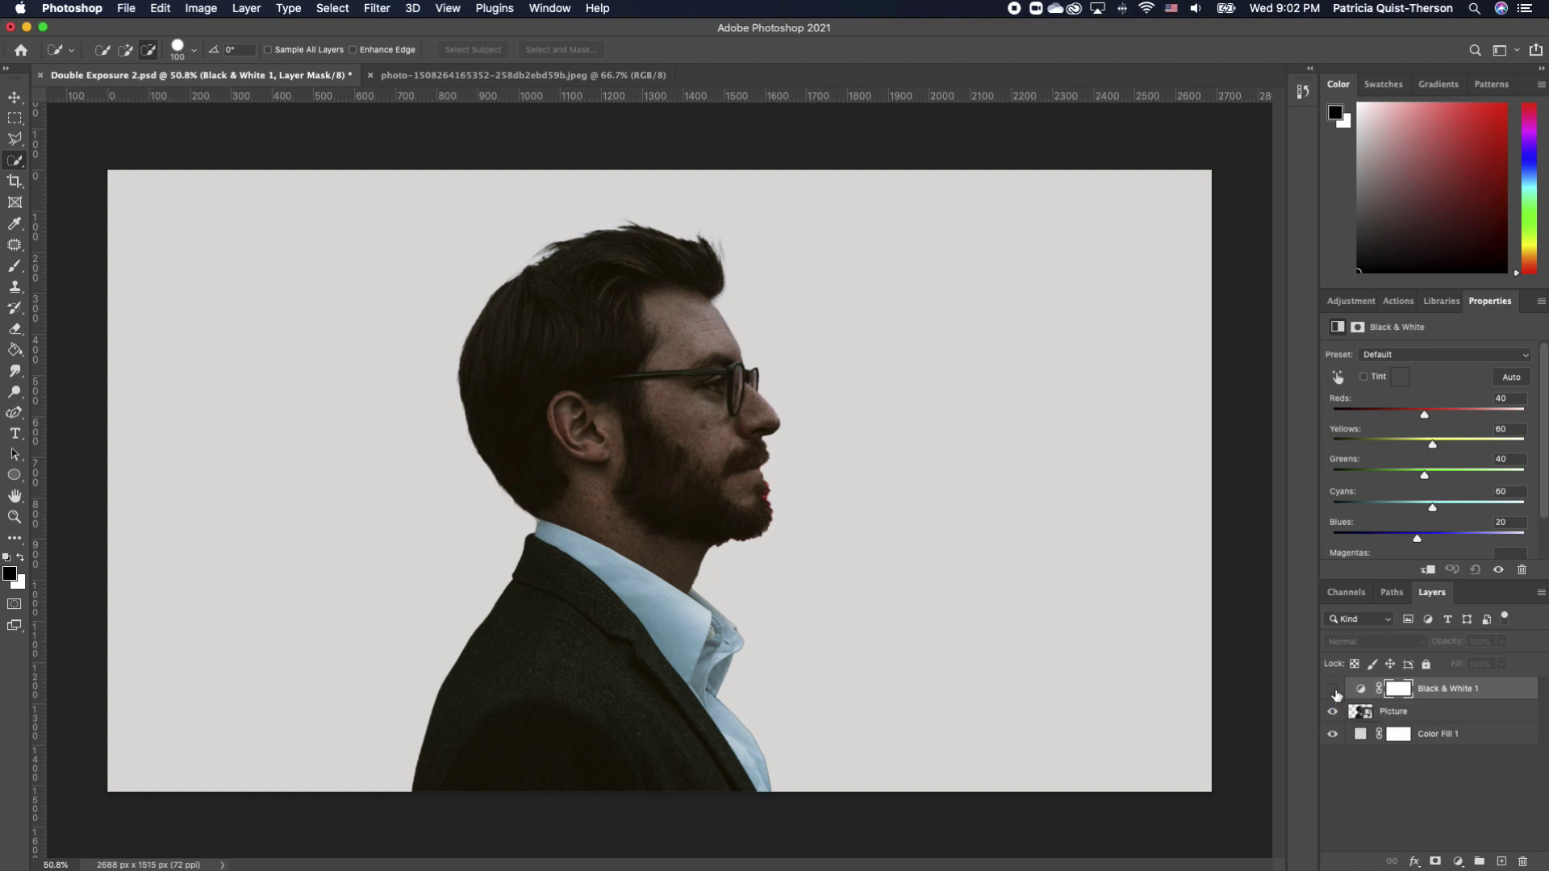
pyautogui.click(1334, 690)
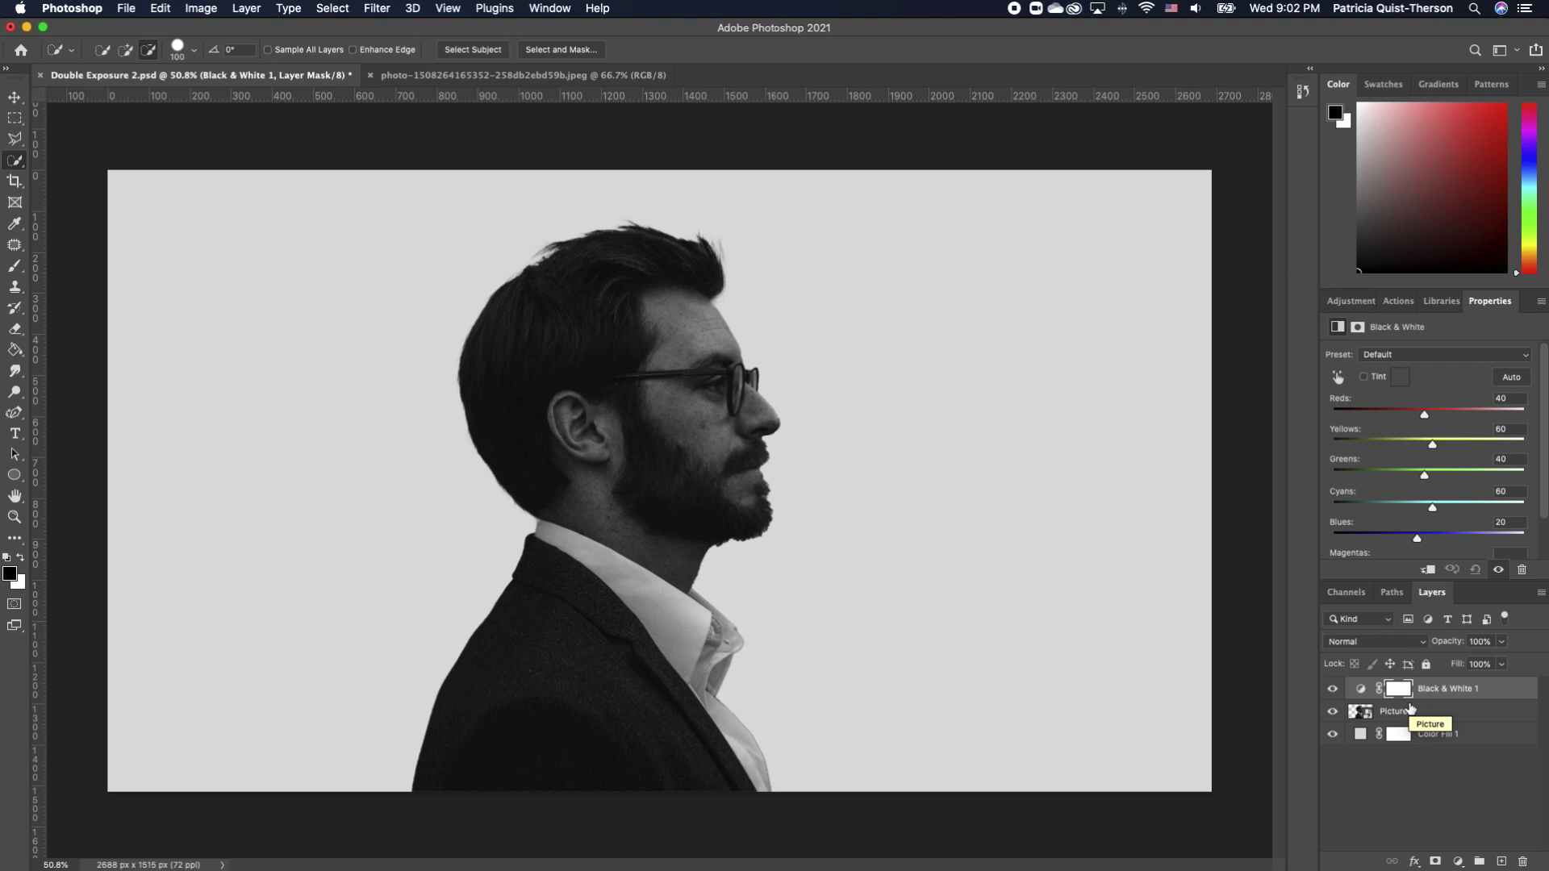
pyautogui.click(1423, 711)
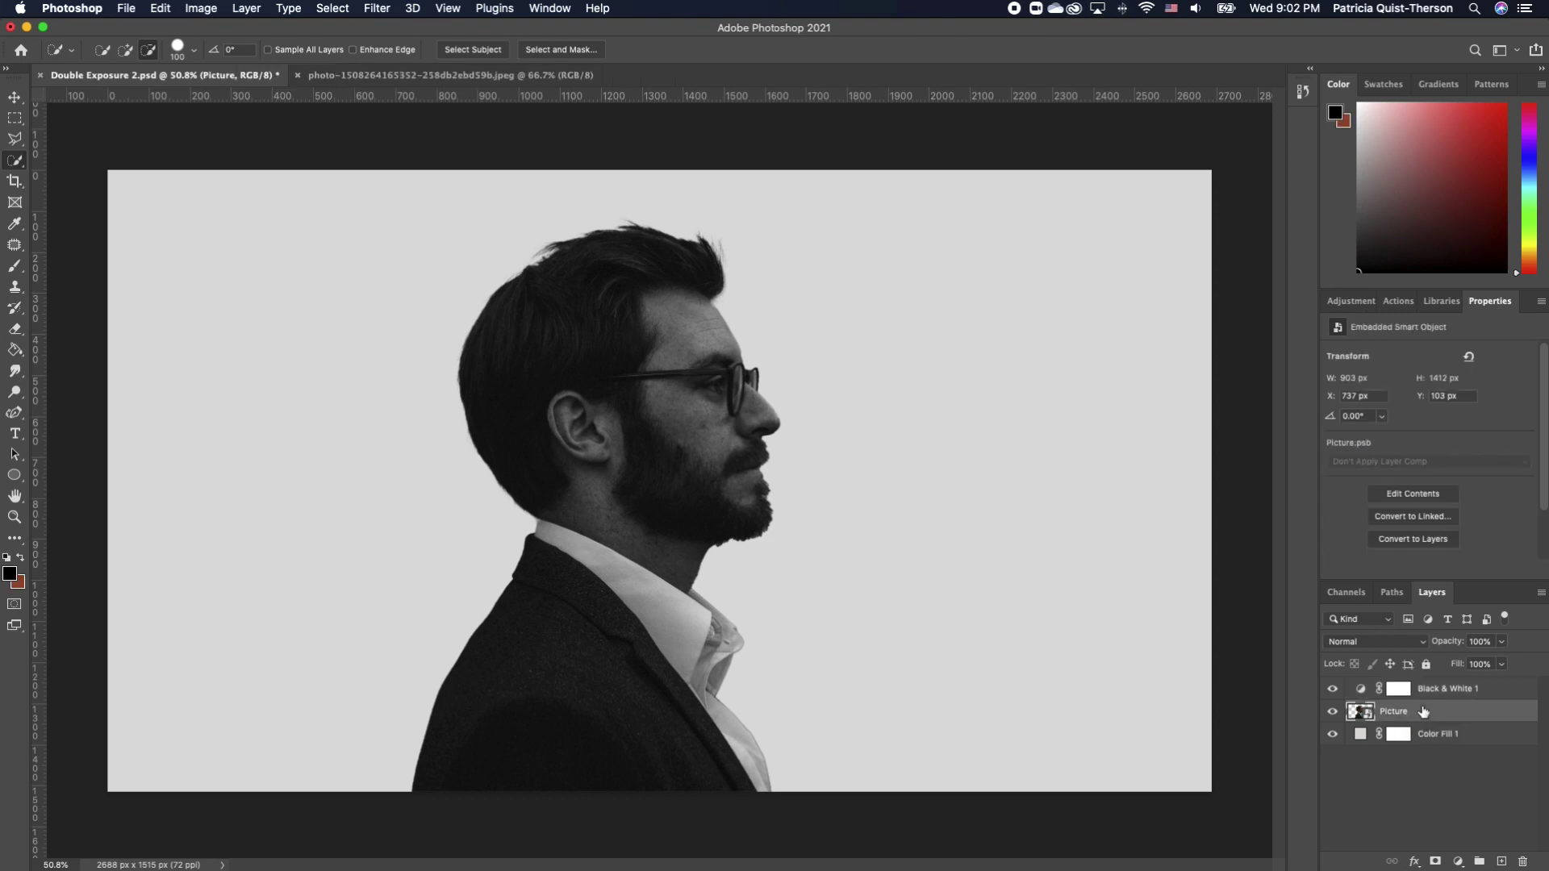
# - Give Picture a Brightness/Contrast smart filter at brightness 114, then switch to the forest document
pyautogui.click(201, 9)
pyautogui.moveTo(223, 57)
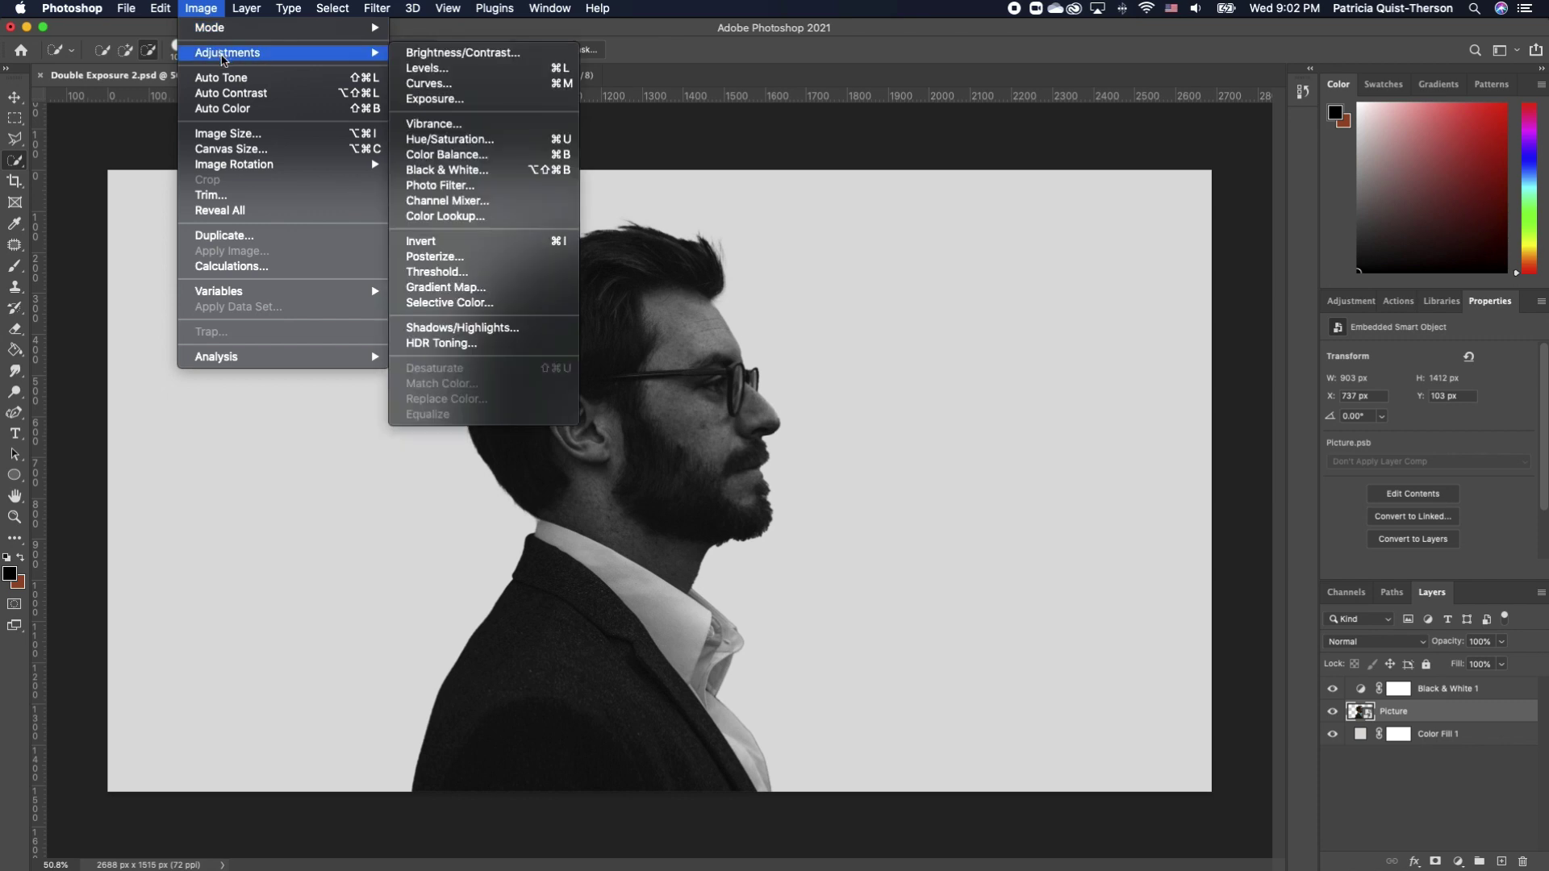
pyautogui.click(464, 55)
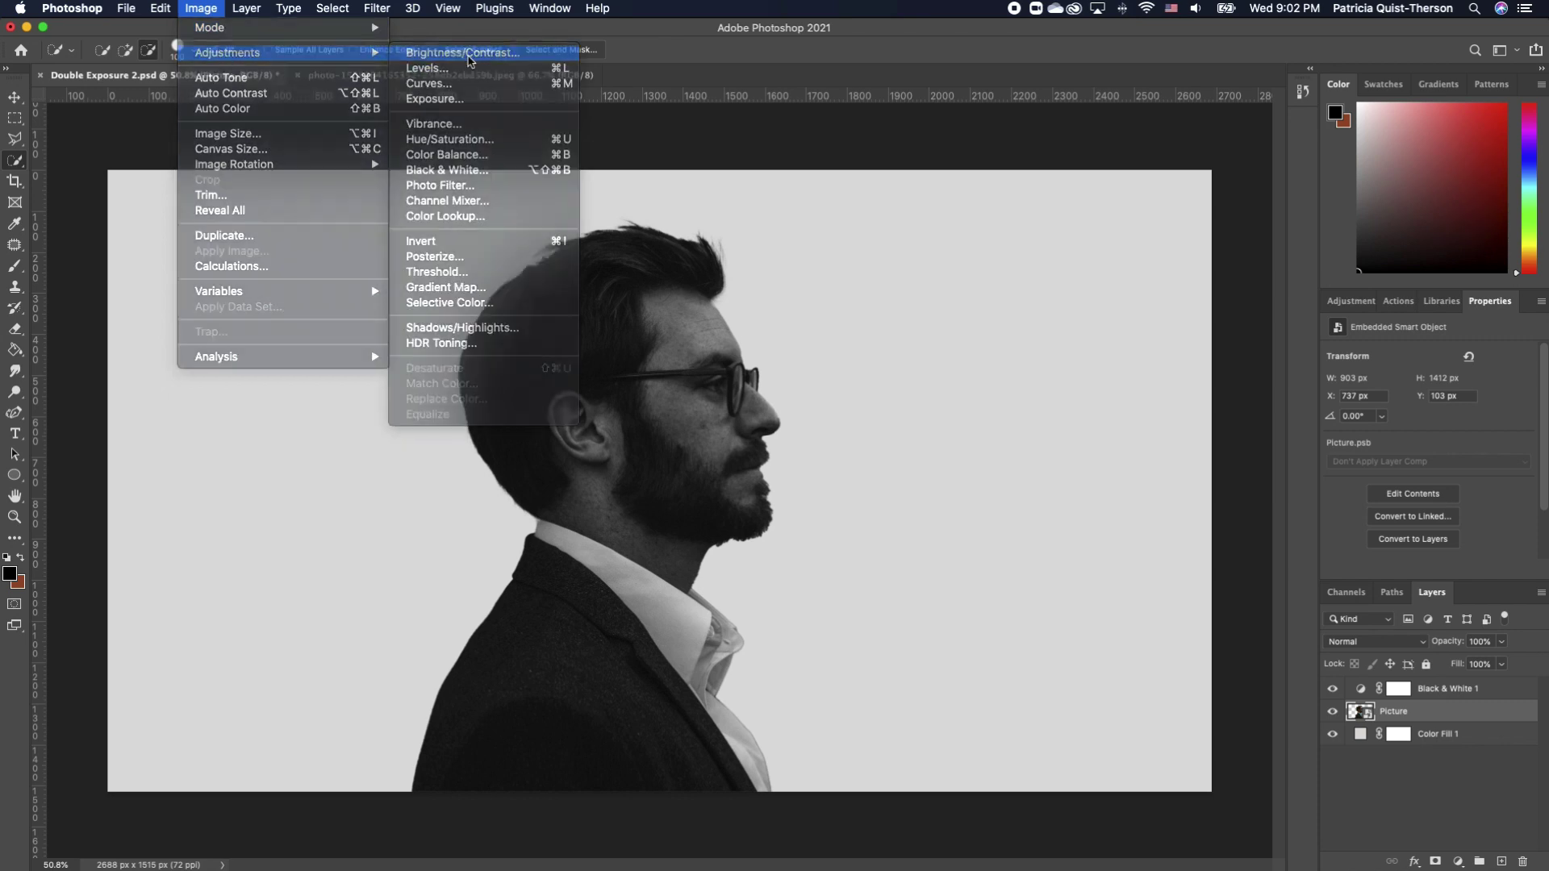
pyautogui.moveTo(776, 249); pyautogui.dragTo(998, 278)
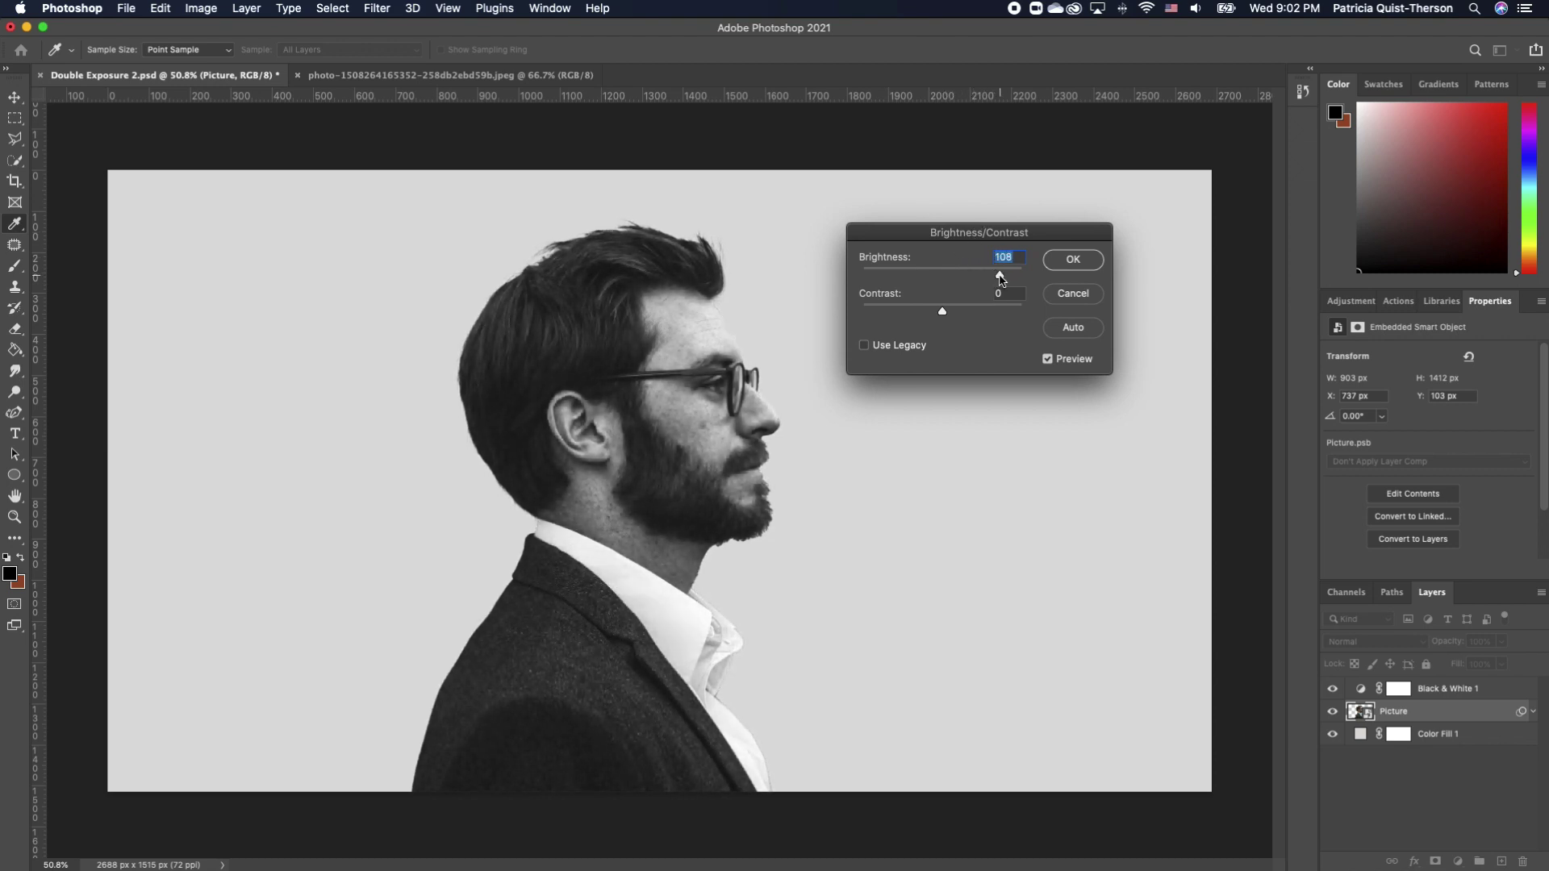
pyautogui.moveTo(999, 275); pyautogui.dragTo(997, 277)
pyautogui.click(1071, 261)
pyautogui.press('w')
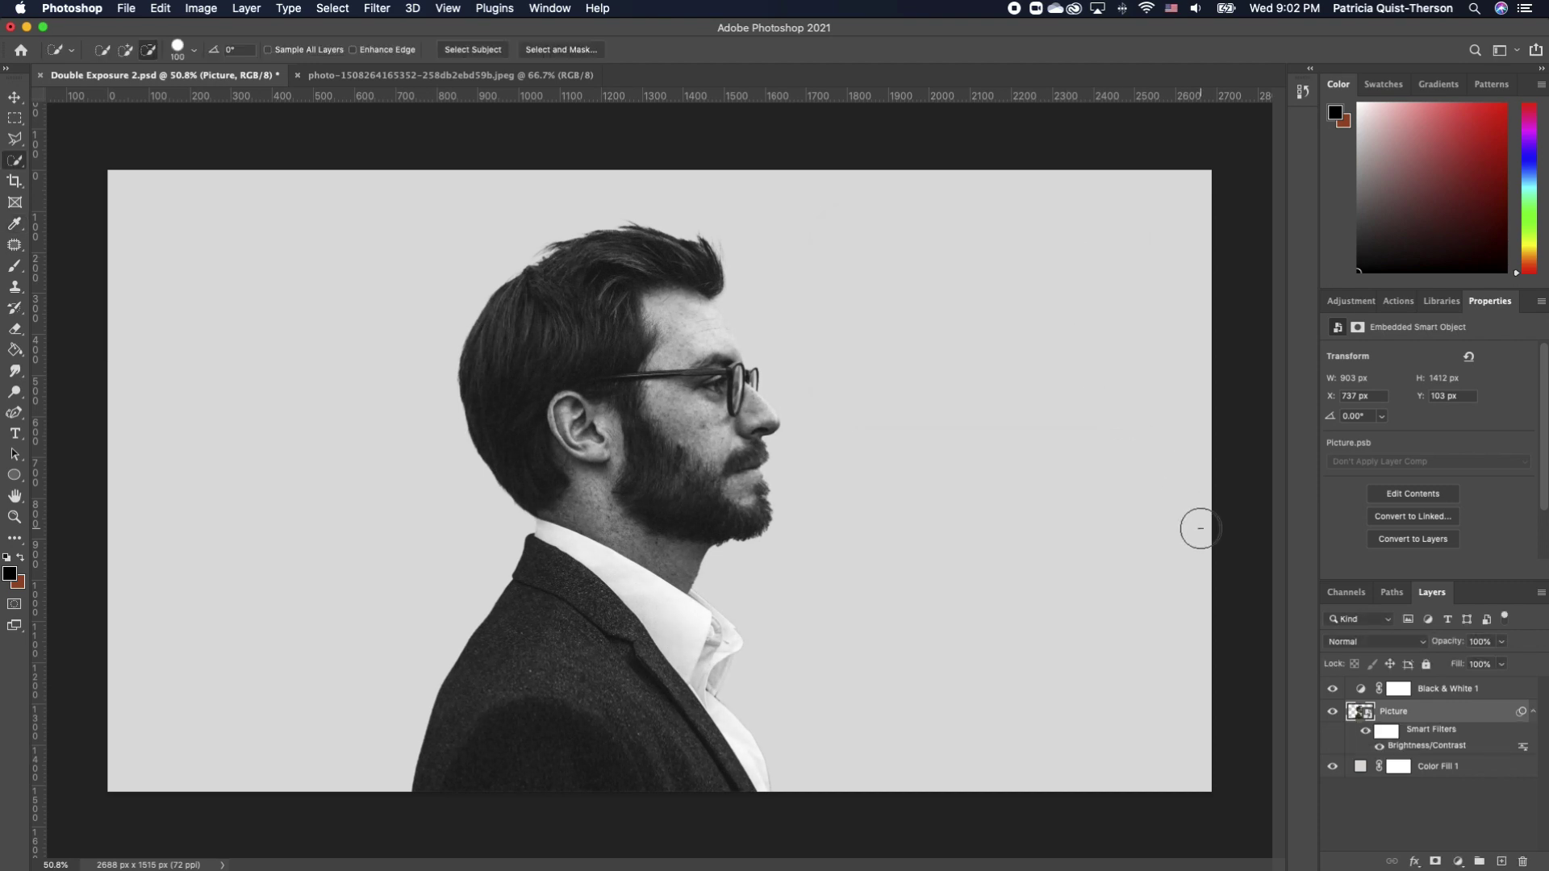
pyautogui.click(384, 77)
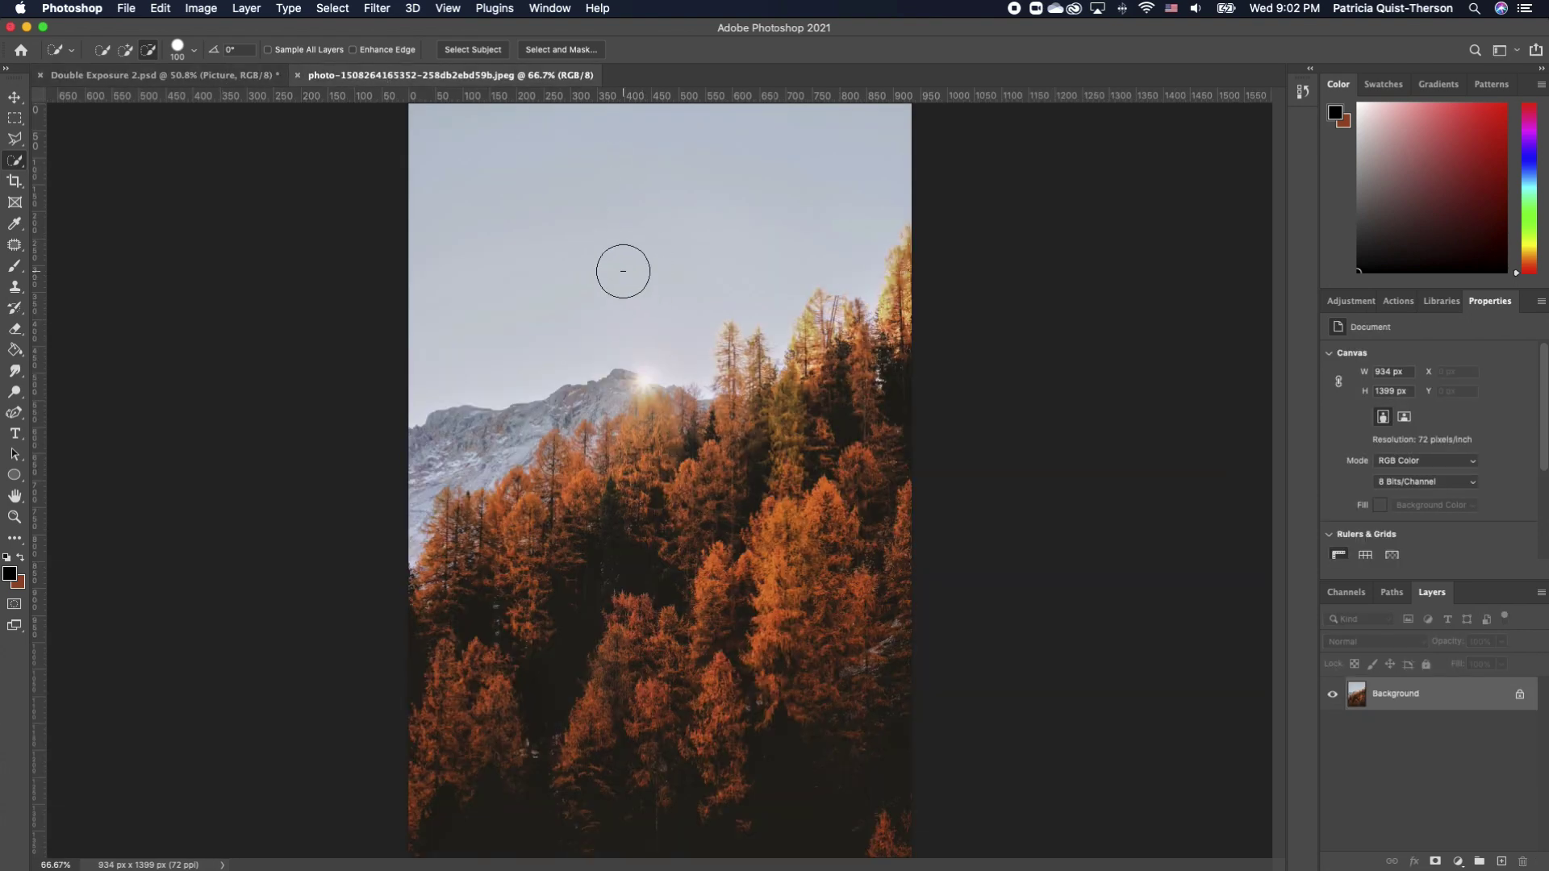
# - Drag the forest photo into Double Exposure 2.psd and stack Layer 1 above Black & White 1
pyautogui.click(12, 98)
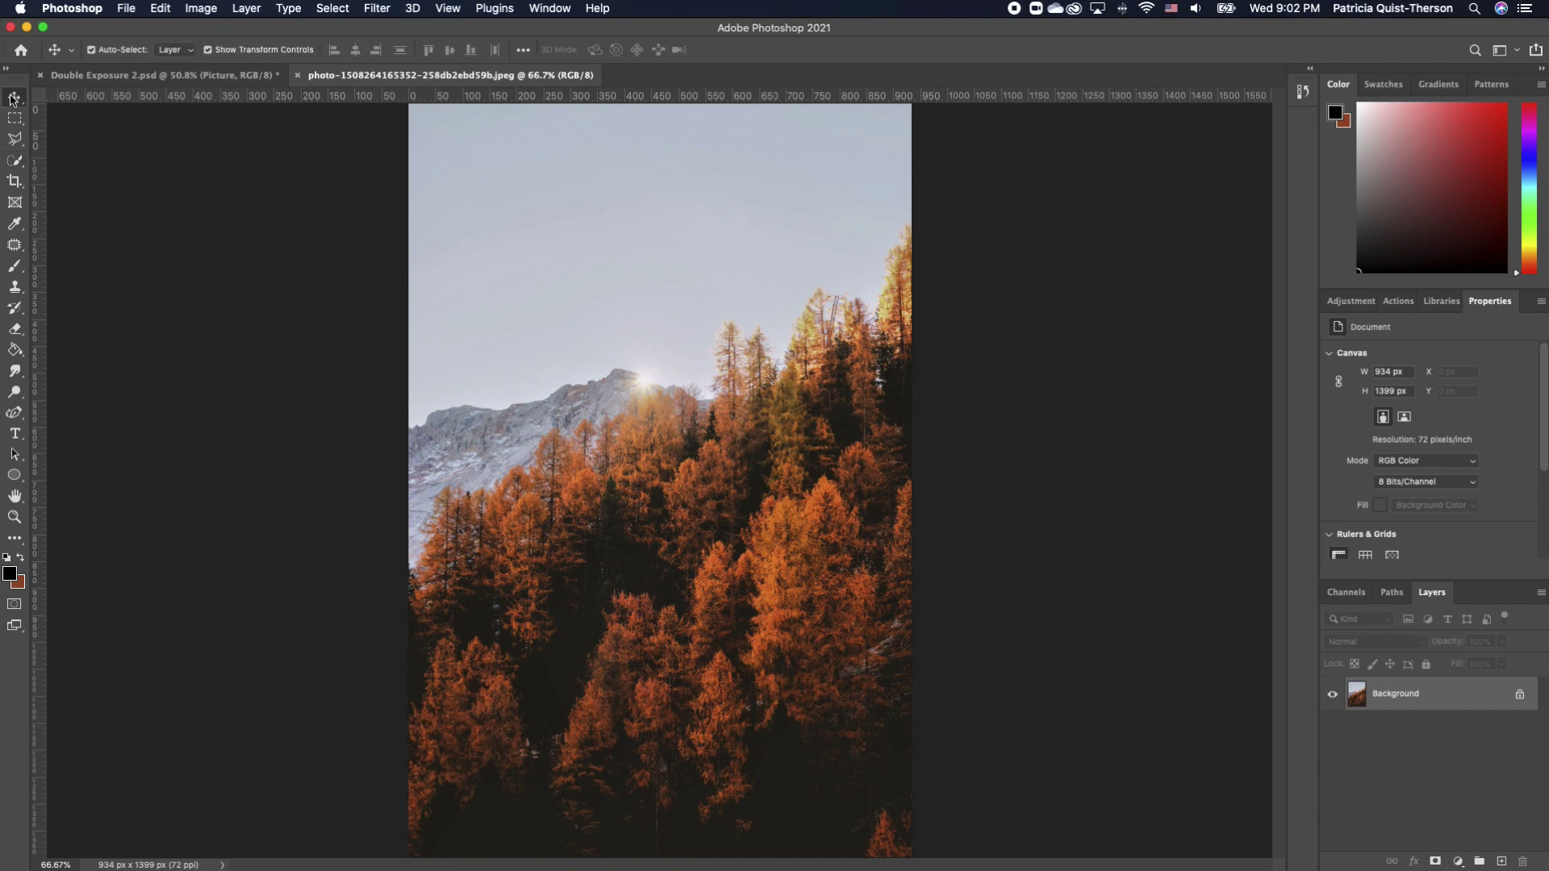
pyautogui.moveTo(268, 126); pyautogui.dragTo(681, 439)
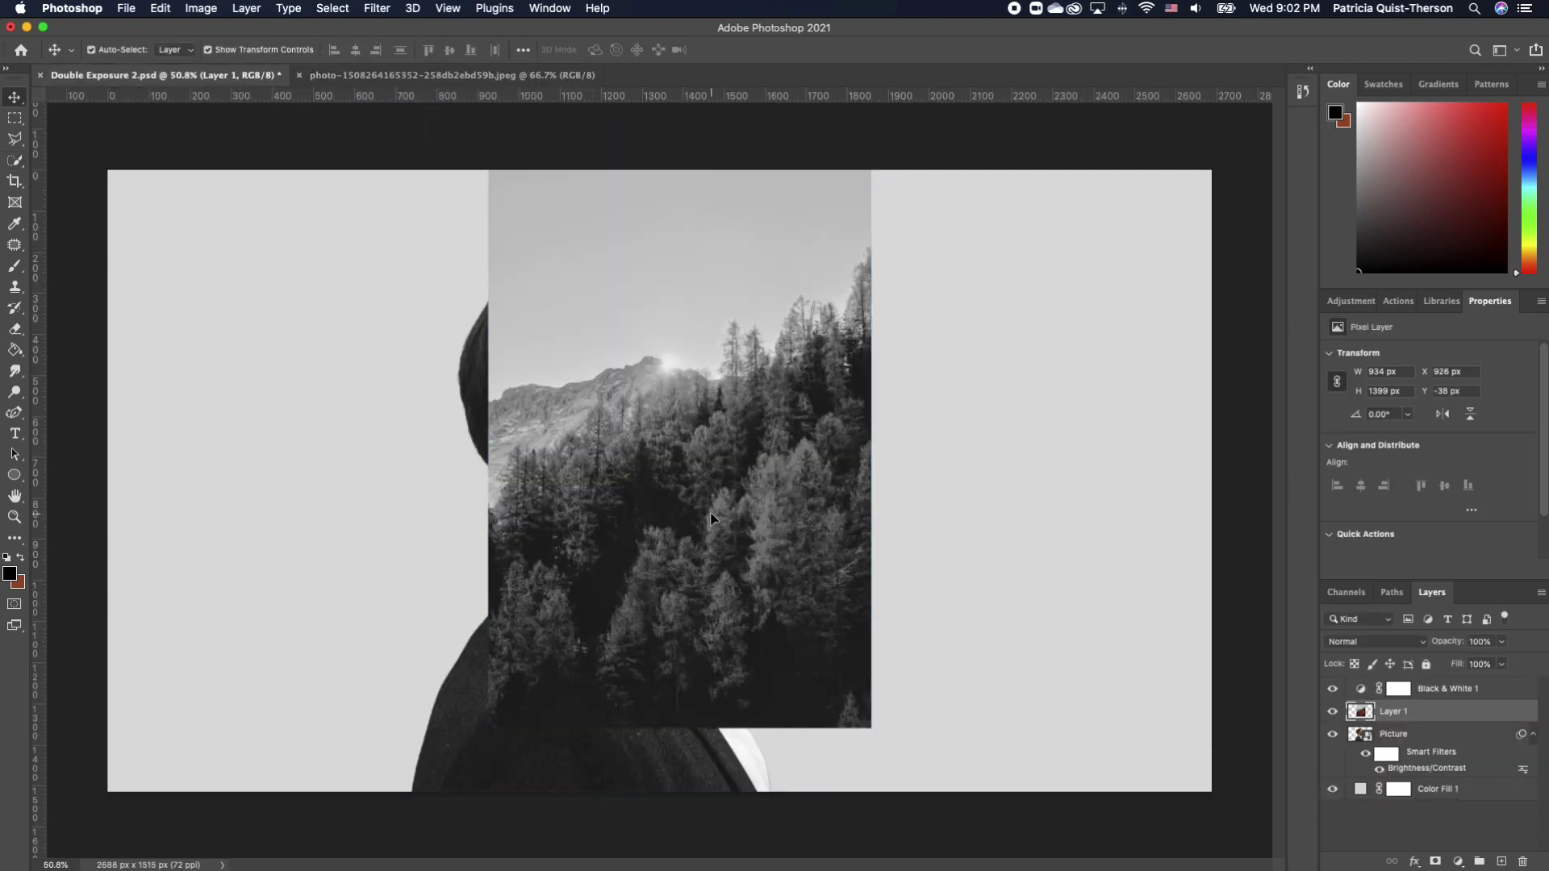
pyautogui.moveTo(722, 514); pyautogui.dragTo(644, 588)
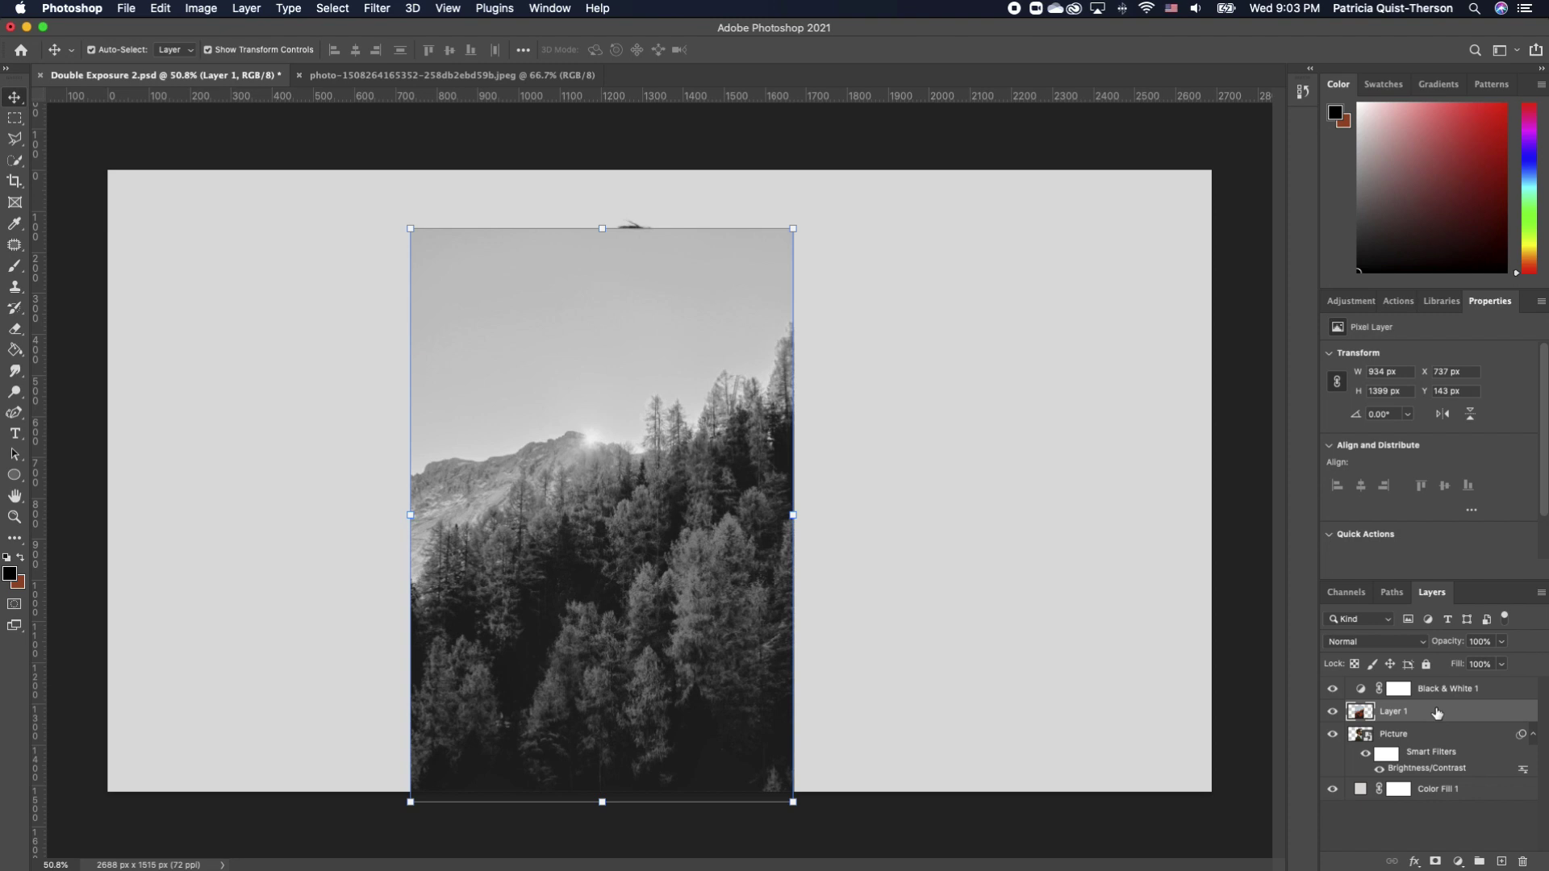
pyautogui.moveTo(1437, 713)
pyautogui.mouseDown()
pyautogui.moveTo(1472, 668)
pyautogui.moveTo(1445, 687)
pyautogui.mouseUp()
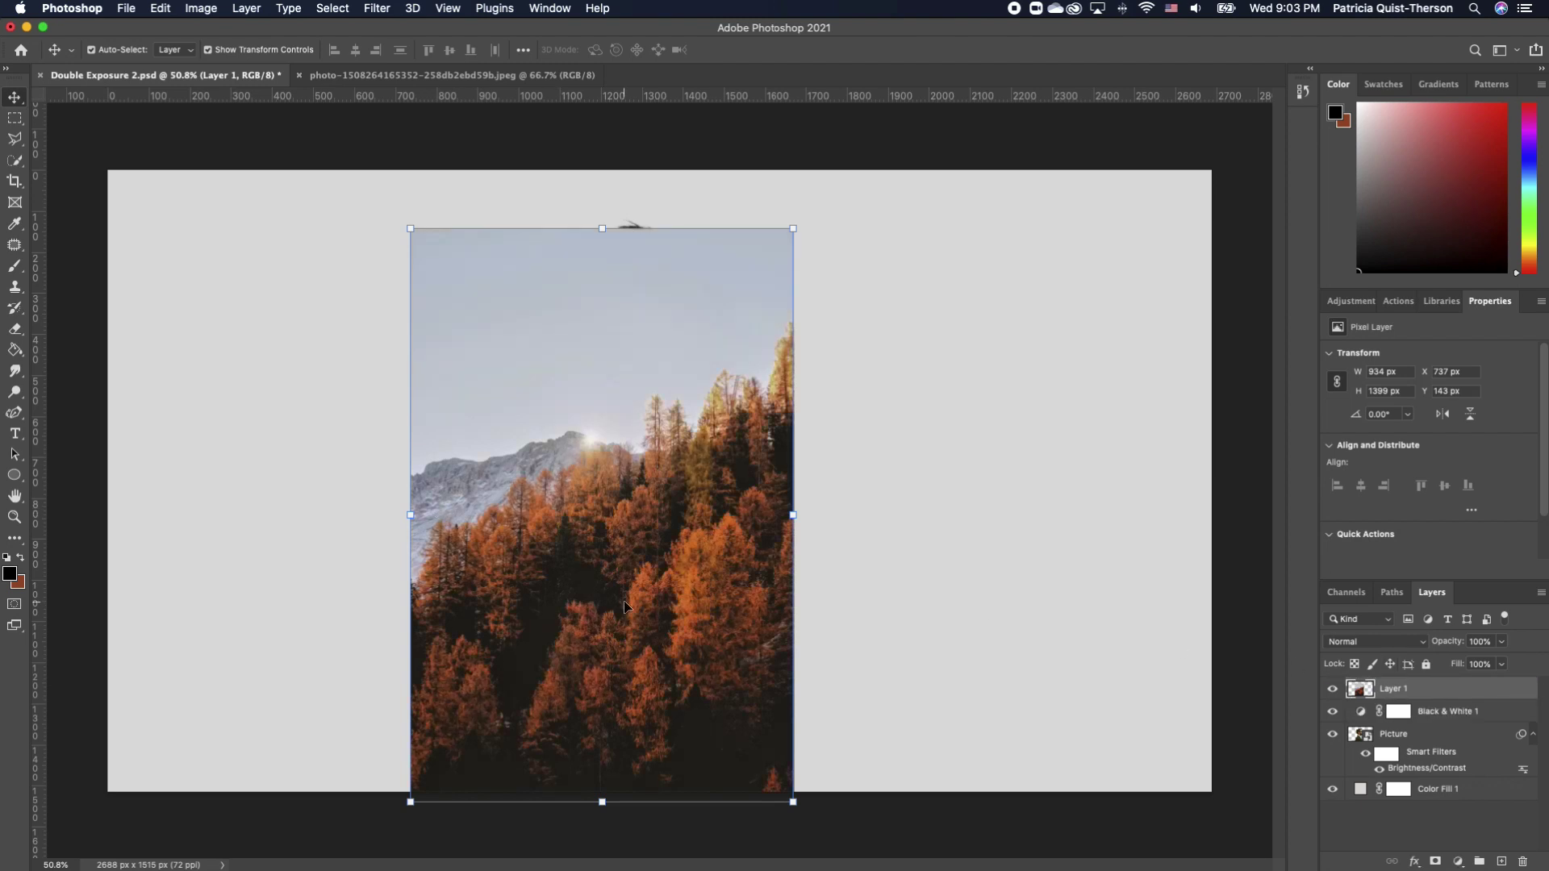
# - Scale the forest photo up slightly and position it over the man's head
pyautogui.moveTo(625, 606)
pyautogui.mouseDown()
pyautogui.moveTo(613, 563)
pyautogui.moveTo(599, 605)
pyautogui.mouseUp()
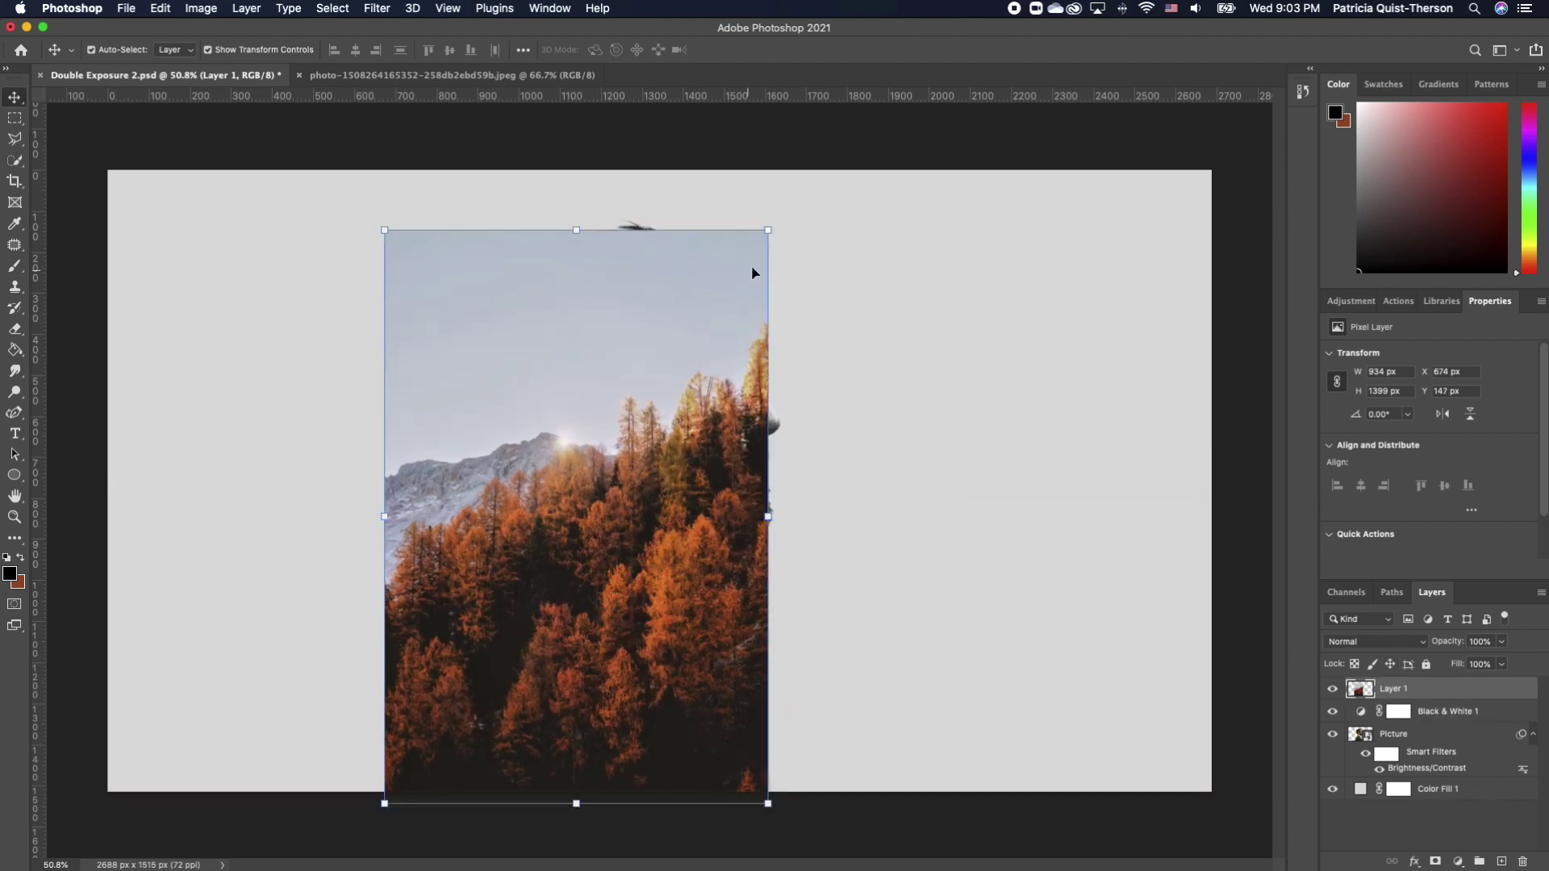
pyautogui.moveTo(768, 230); pyautogui.dragTo(799, 189)
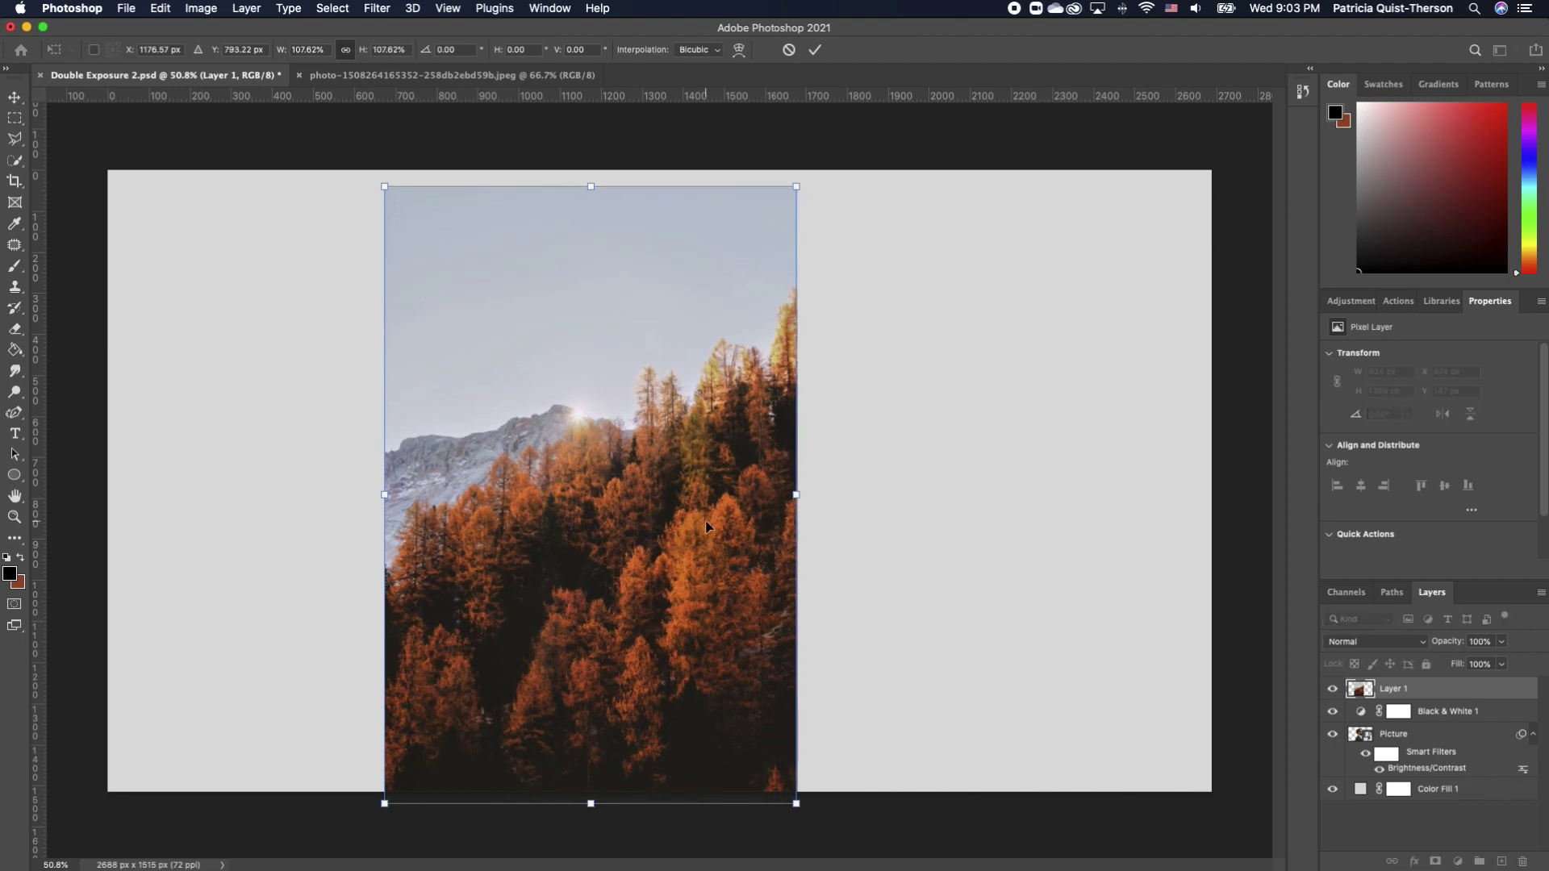
pyautogui.moveTo(706, 526); pyautogui.dragTo(717, 520)
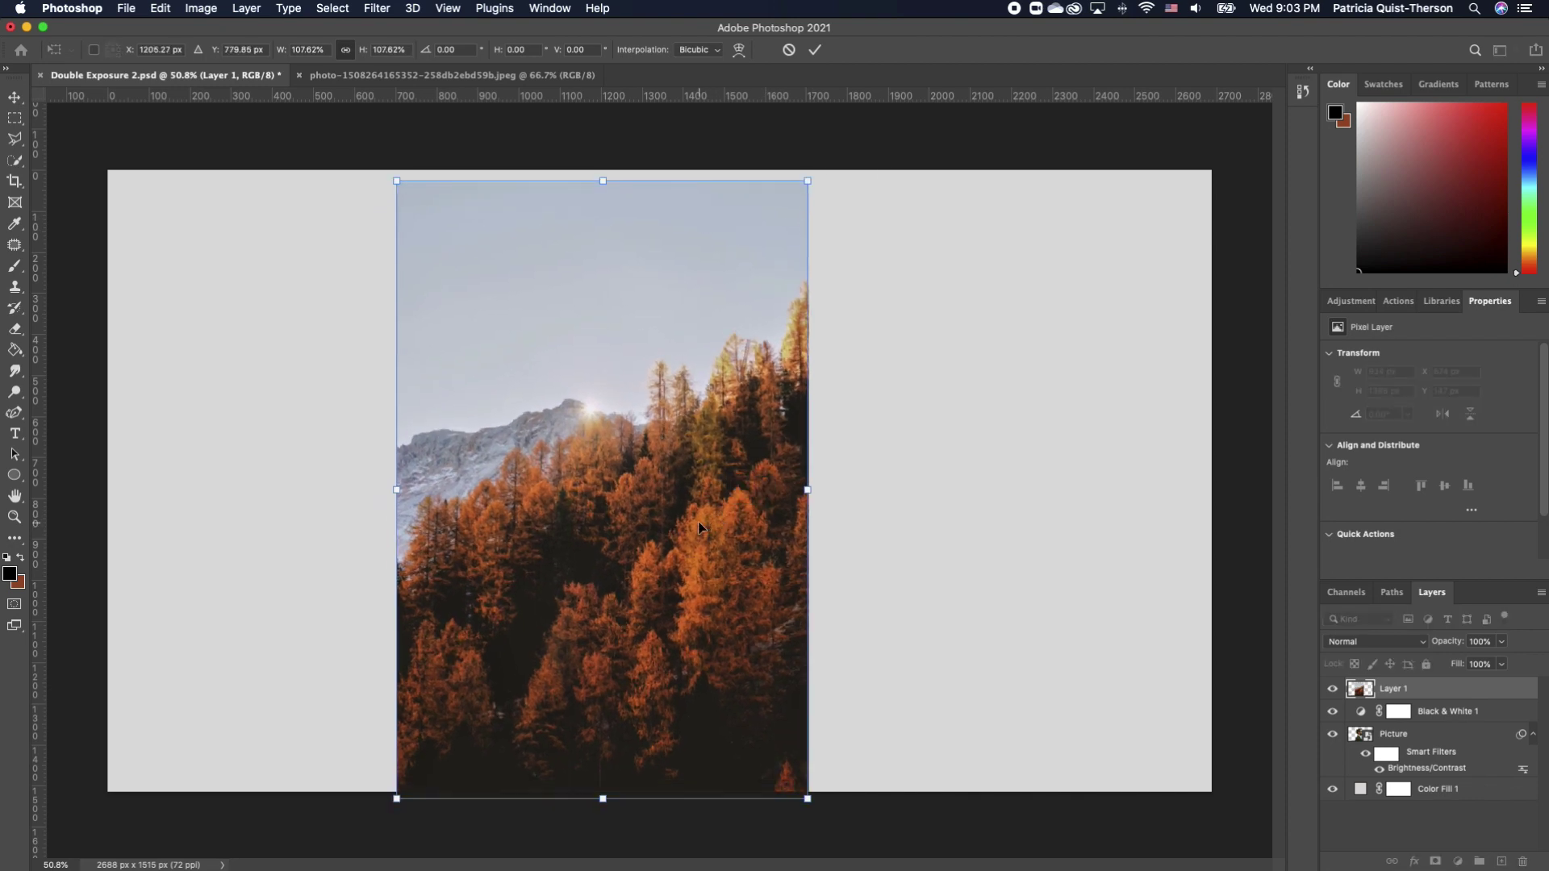
pyautogui.press('Return')
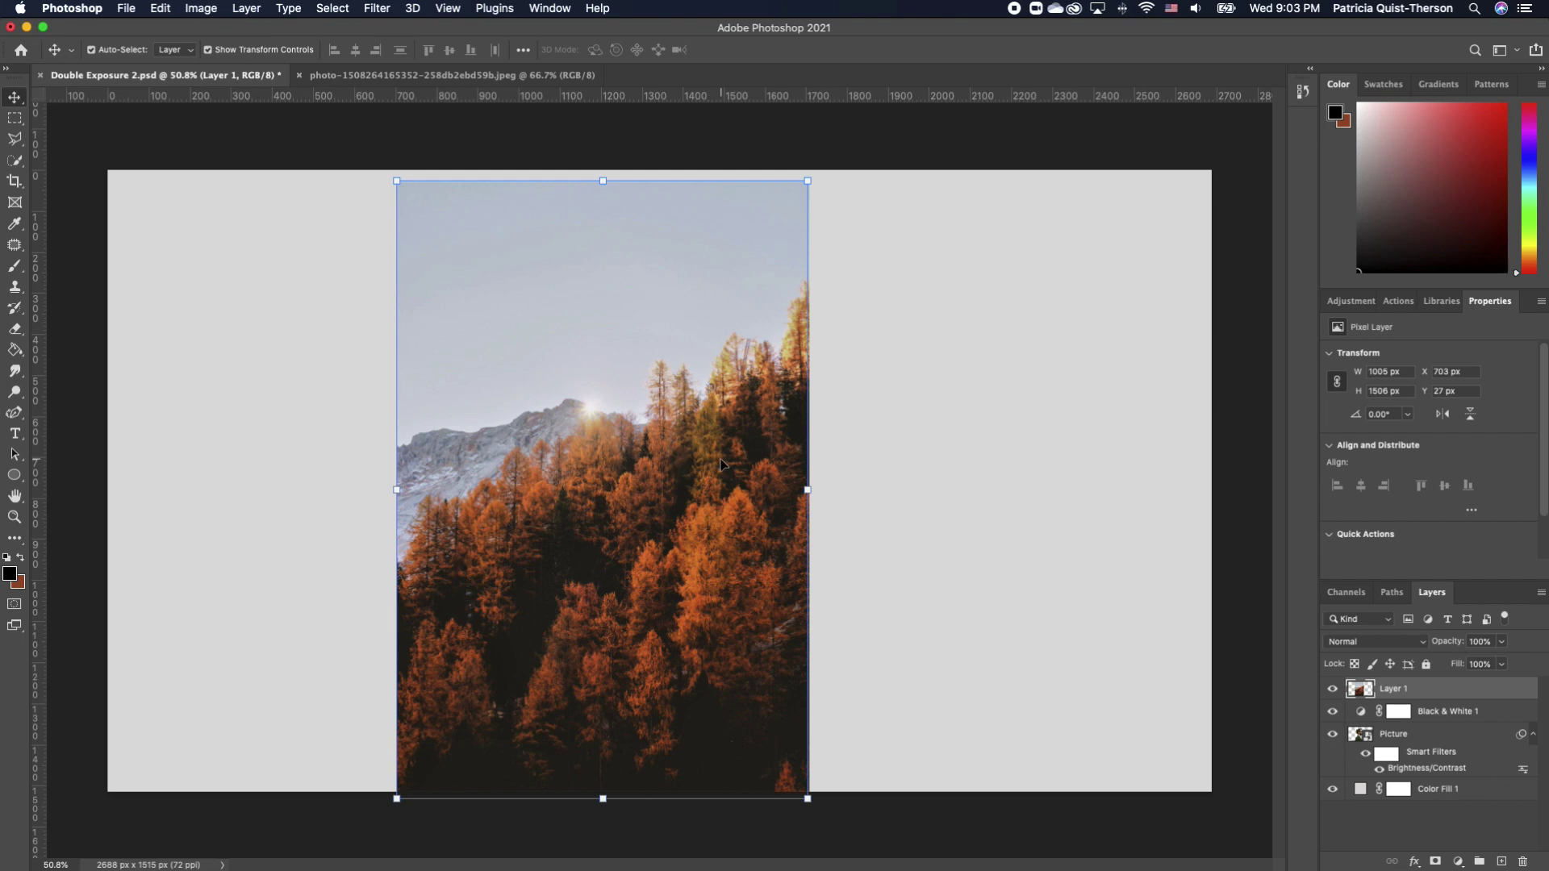
# - Set the forest layer to 75% opacity, shift it over the head, and duplicate it
pyautogui.click(1503, 642)
pyautogui.moveTo(1503, 662); pyautogui.dragTo(1483, 663)
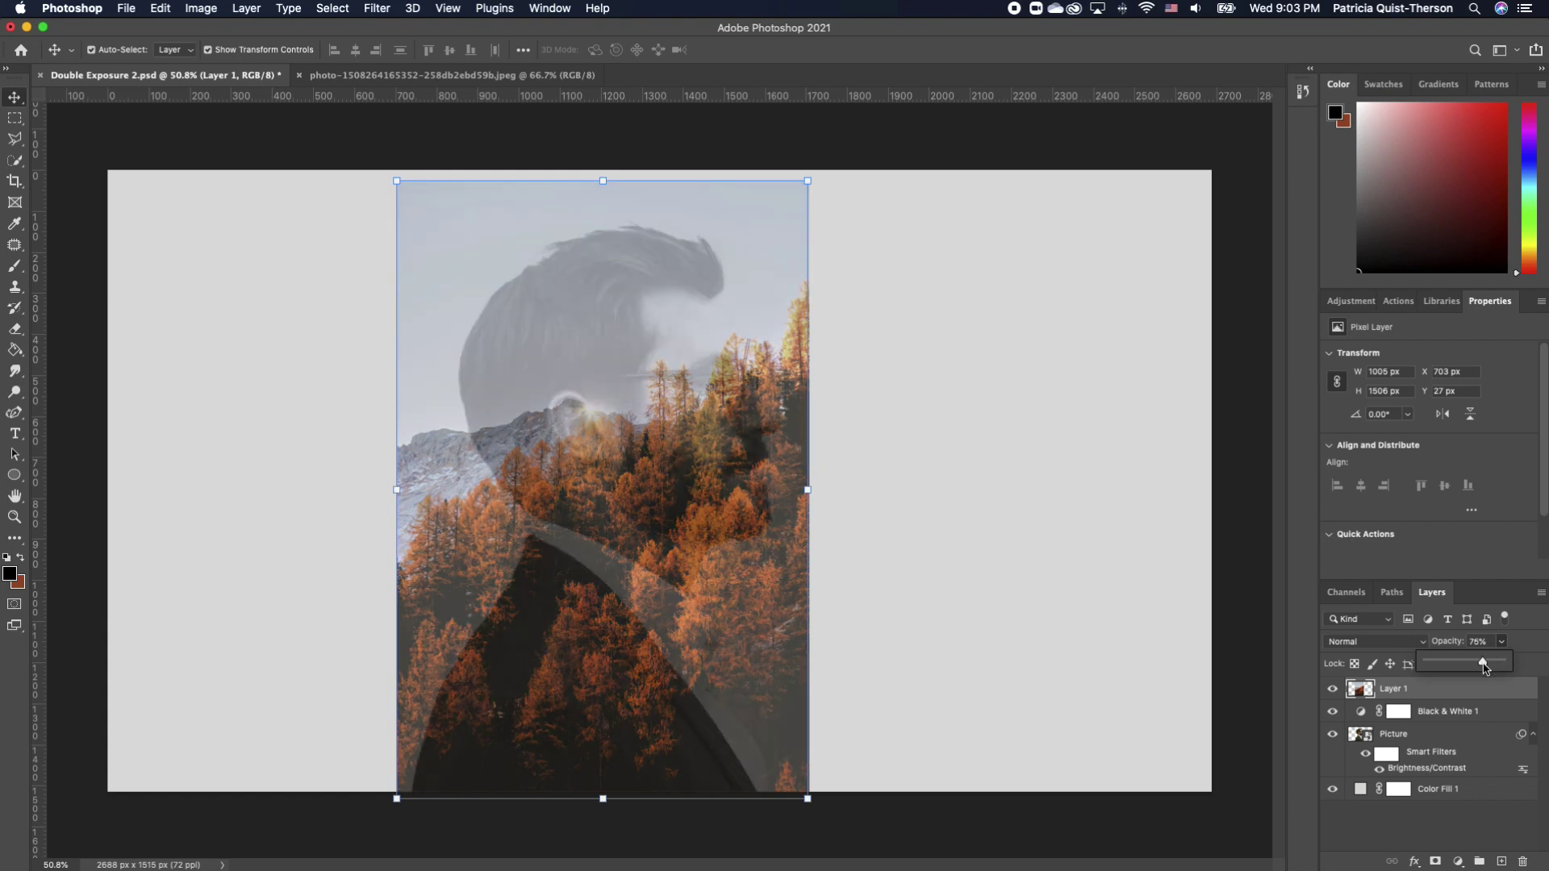
pyautogui.moveTo(712, 601); pyautogui.dragTo(719, 554)
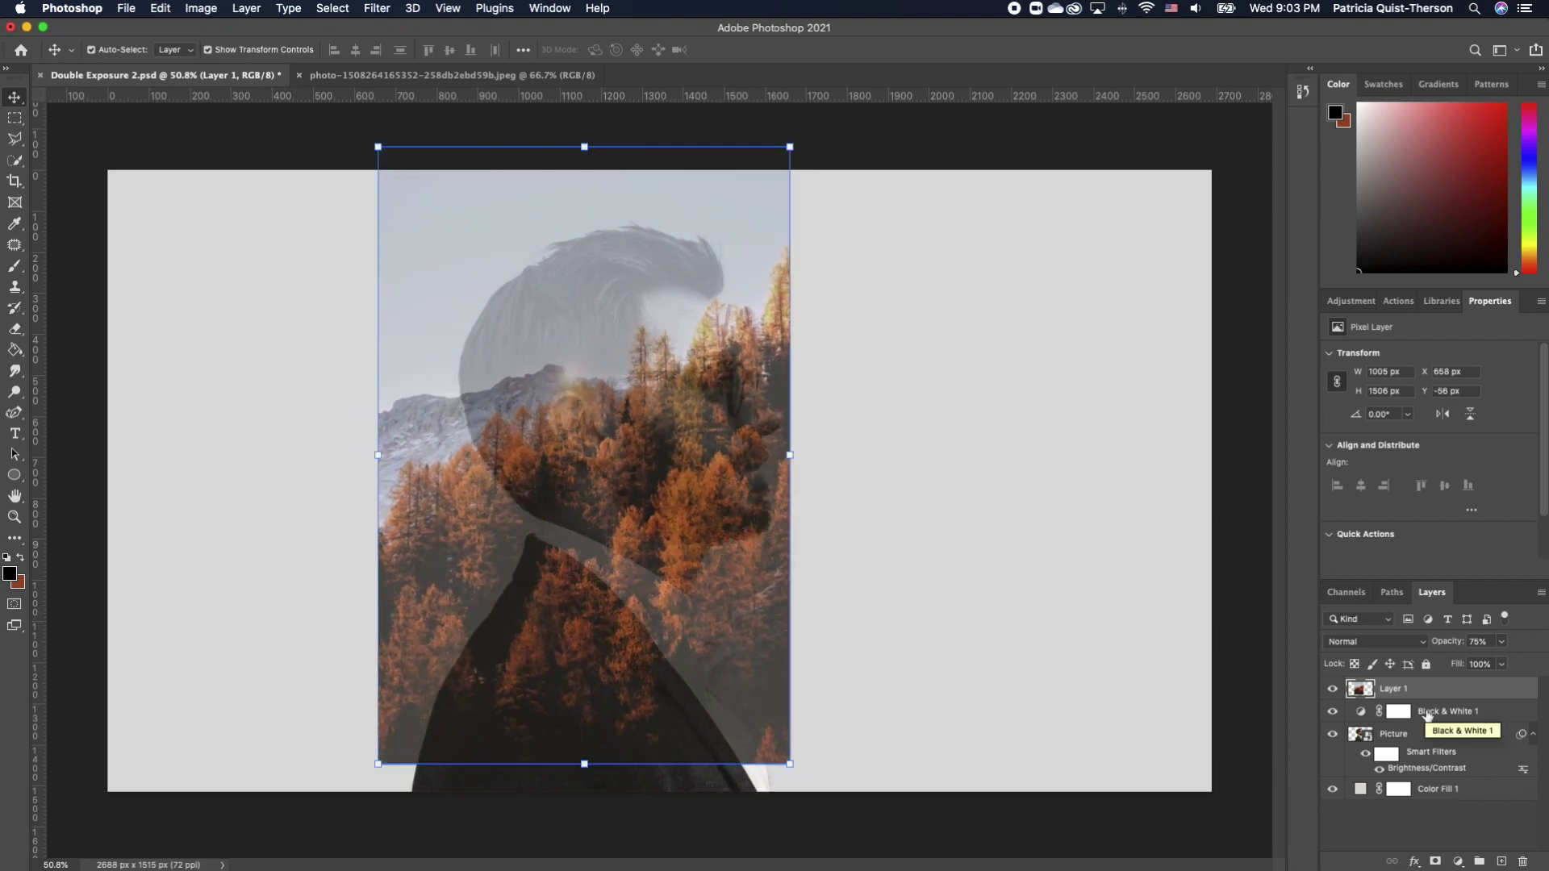
pyautogui.press('super+j')
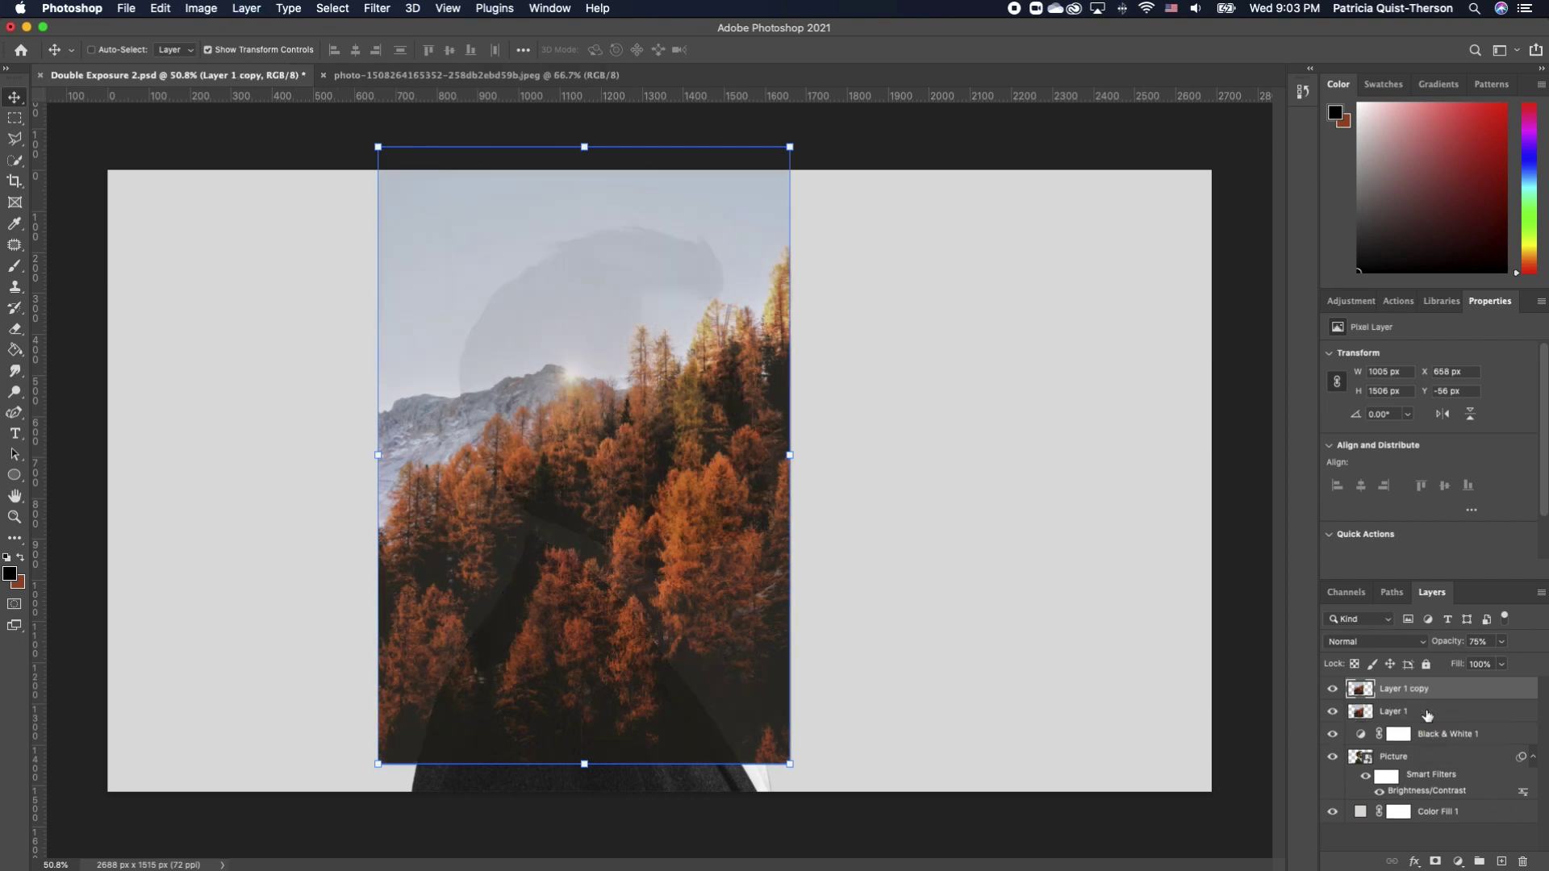
# - Hide Layer 1 copy and clip Layer 1 to the Black & White 1 adjustment
pyautogui.click(1334, 690)
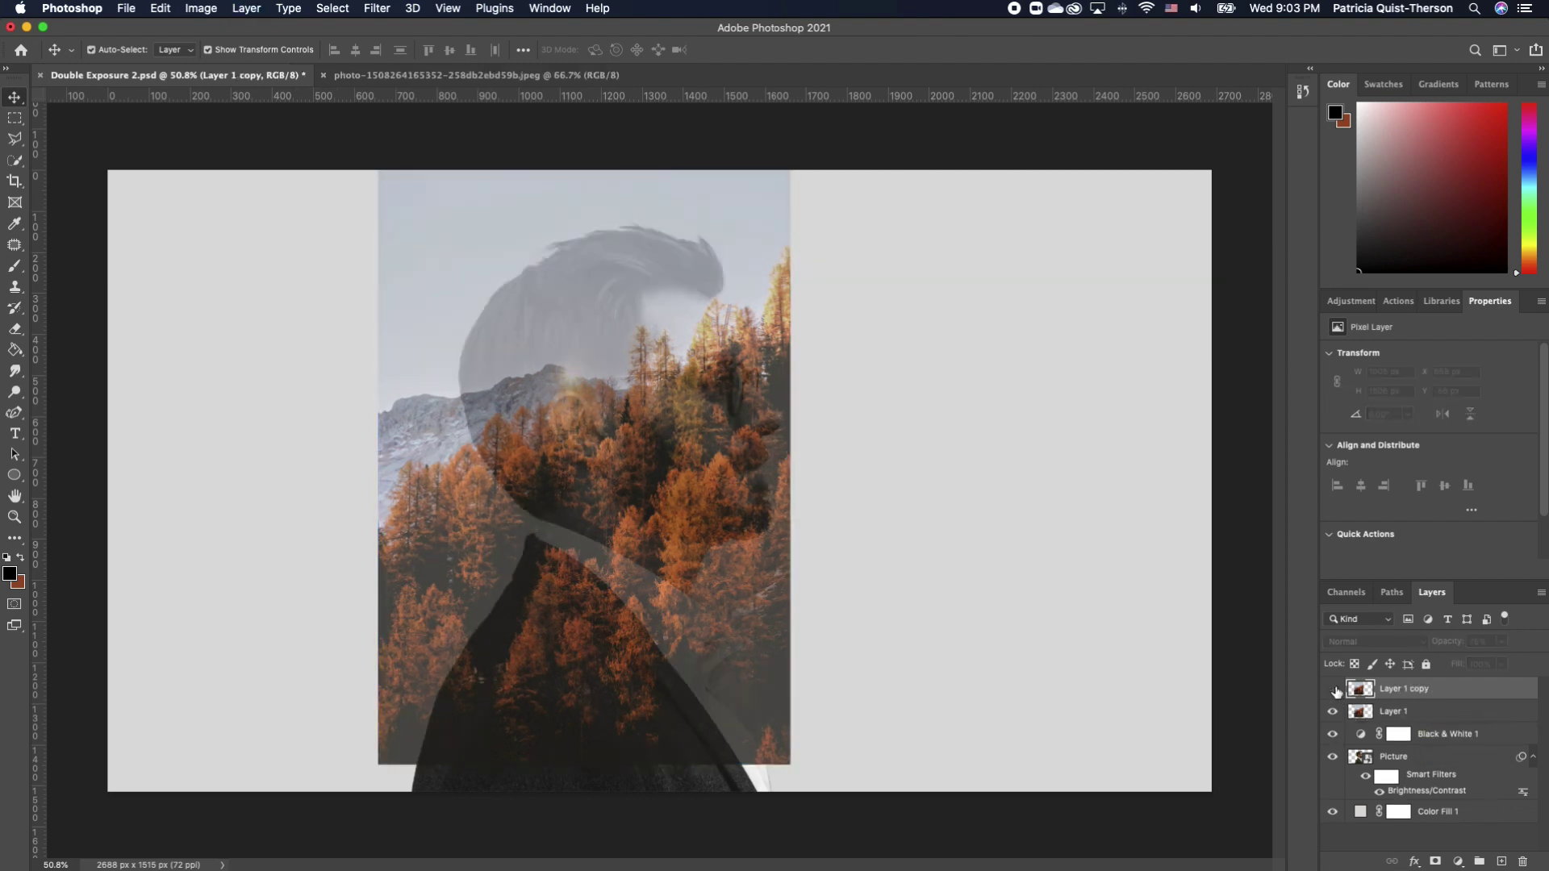
pyautogui.click(1420, 715)
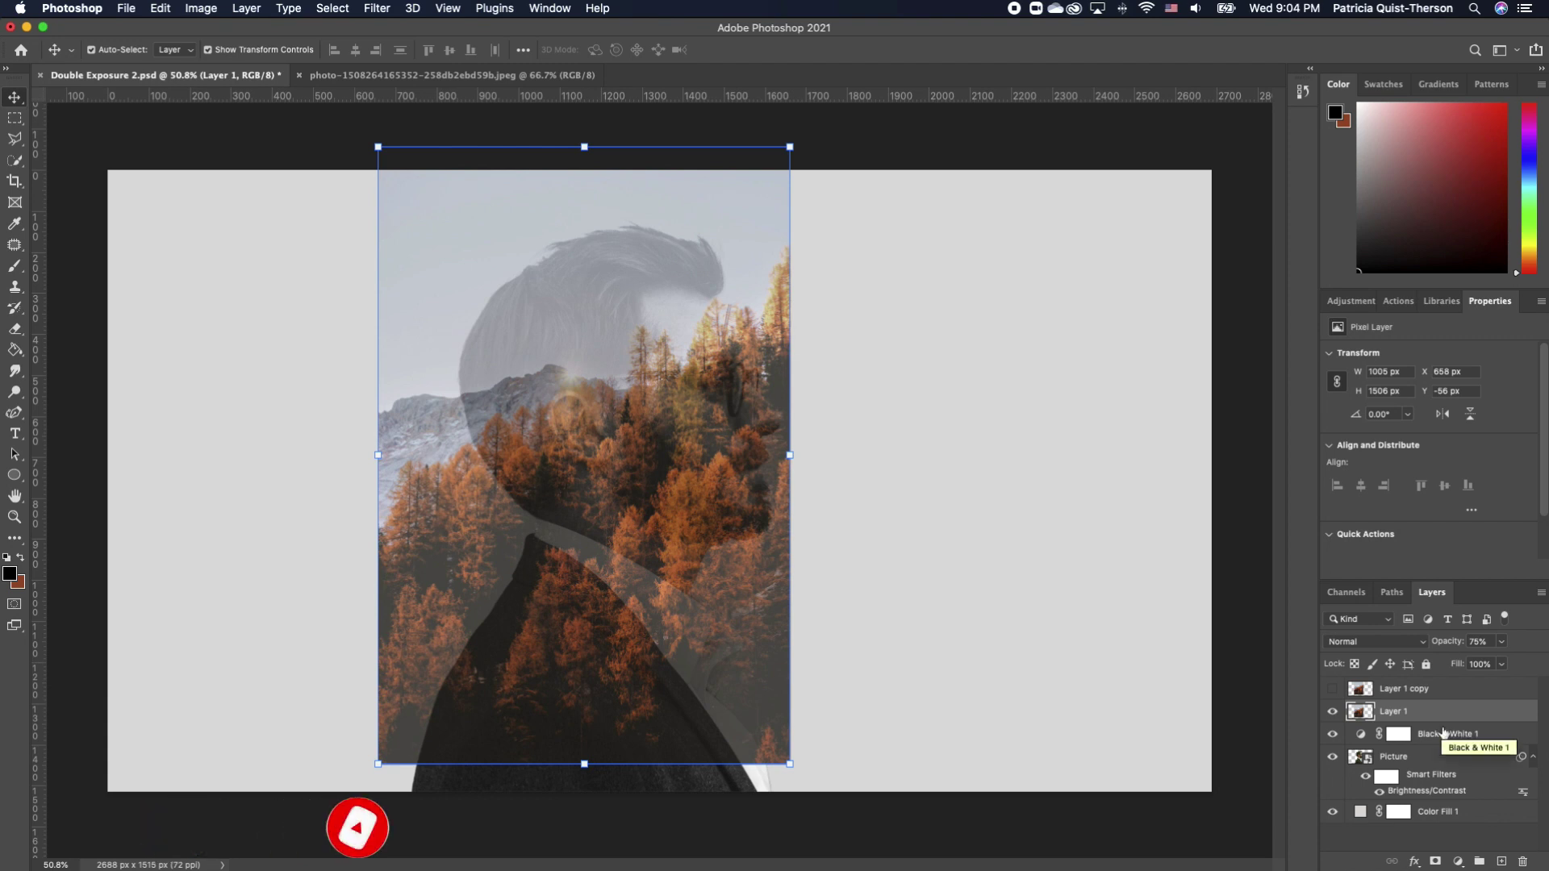
pyautogui.keyDown('alt'); pyautogui.click(1385, 717); pyautogui.keyUp('alt')
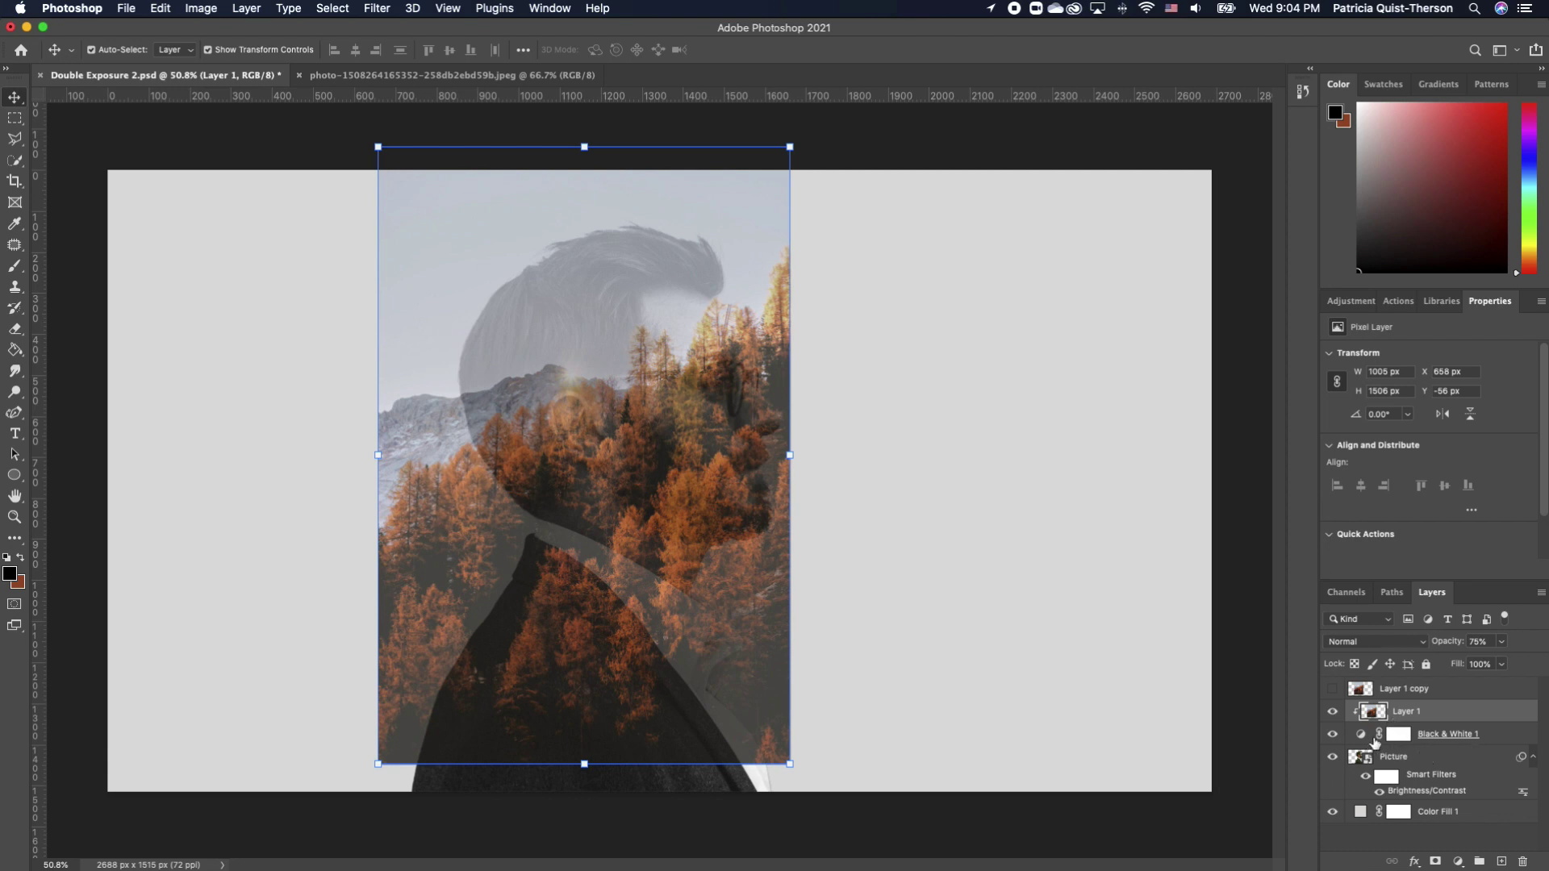
pyautogui.click(1486, 741)
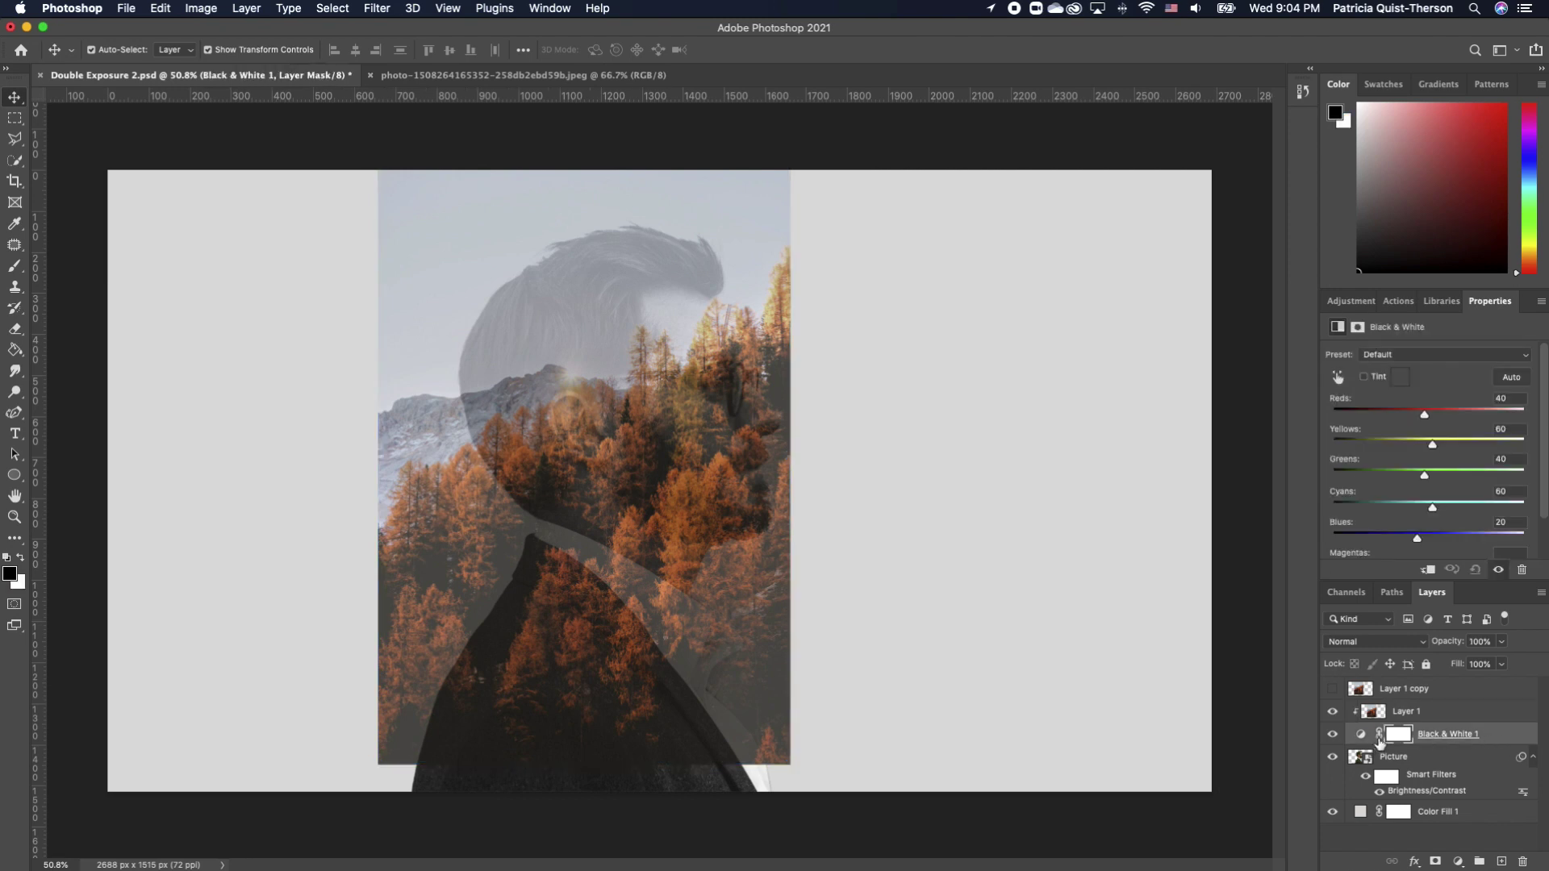
# - Clip Black & White 1 to Picture and raise Layer 1's opacity back to 100%
pyautogui.keyDown('alt'); pyautogui.click(1370, 737); pyautogui.keyUp('alt')
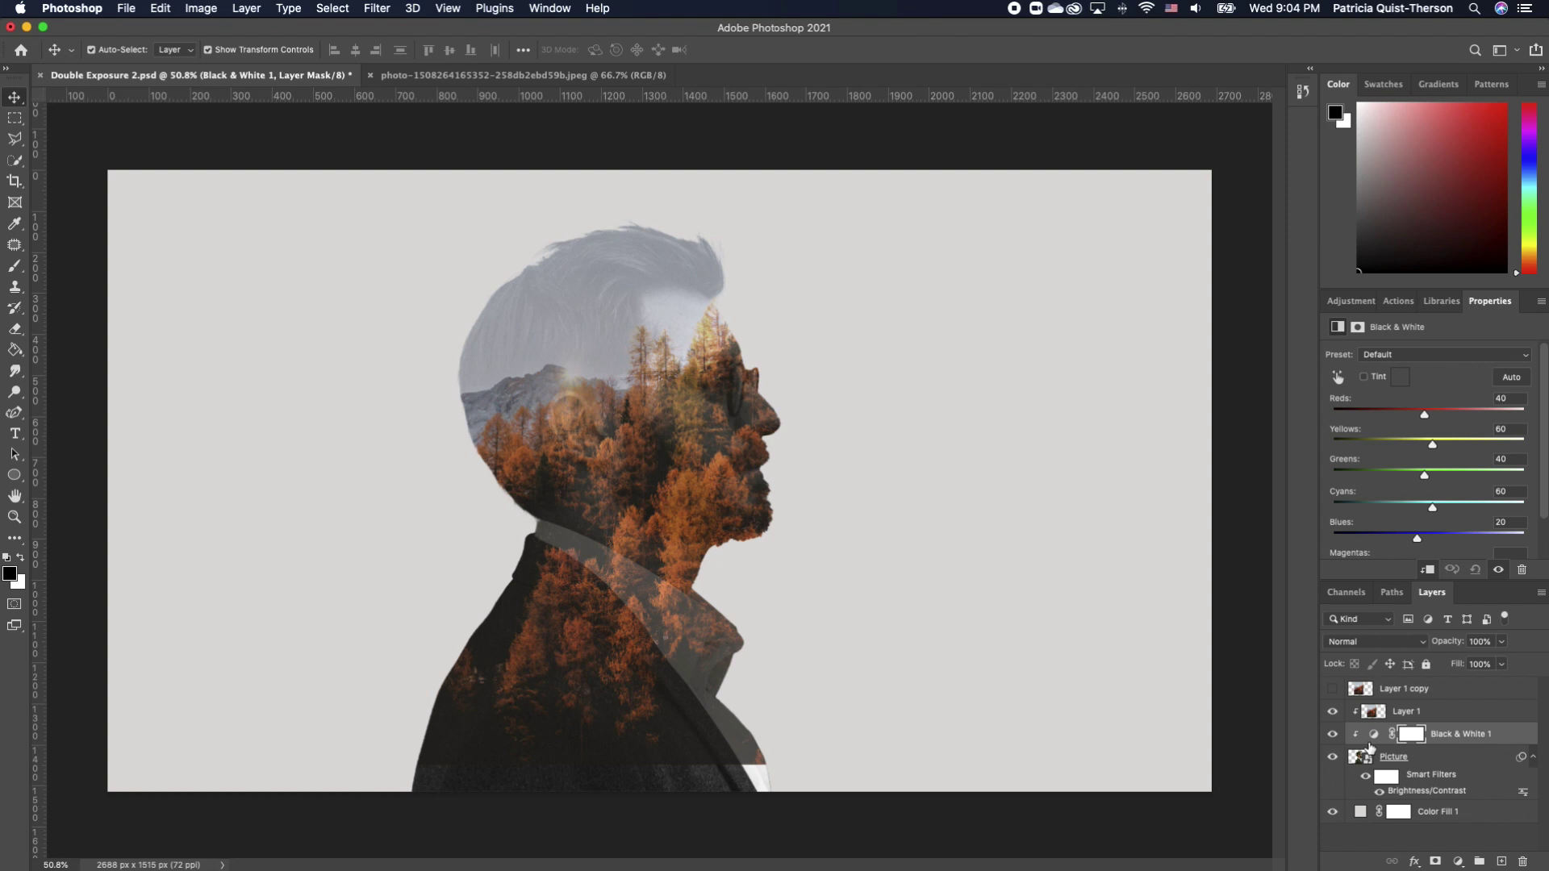
pyautogui.click(1436, 718)
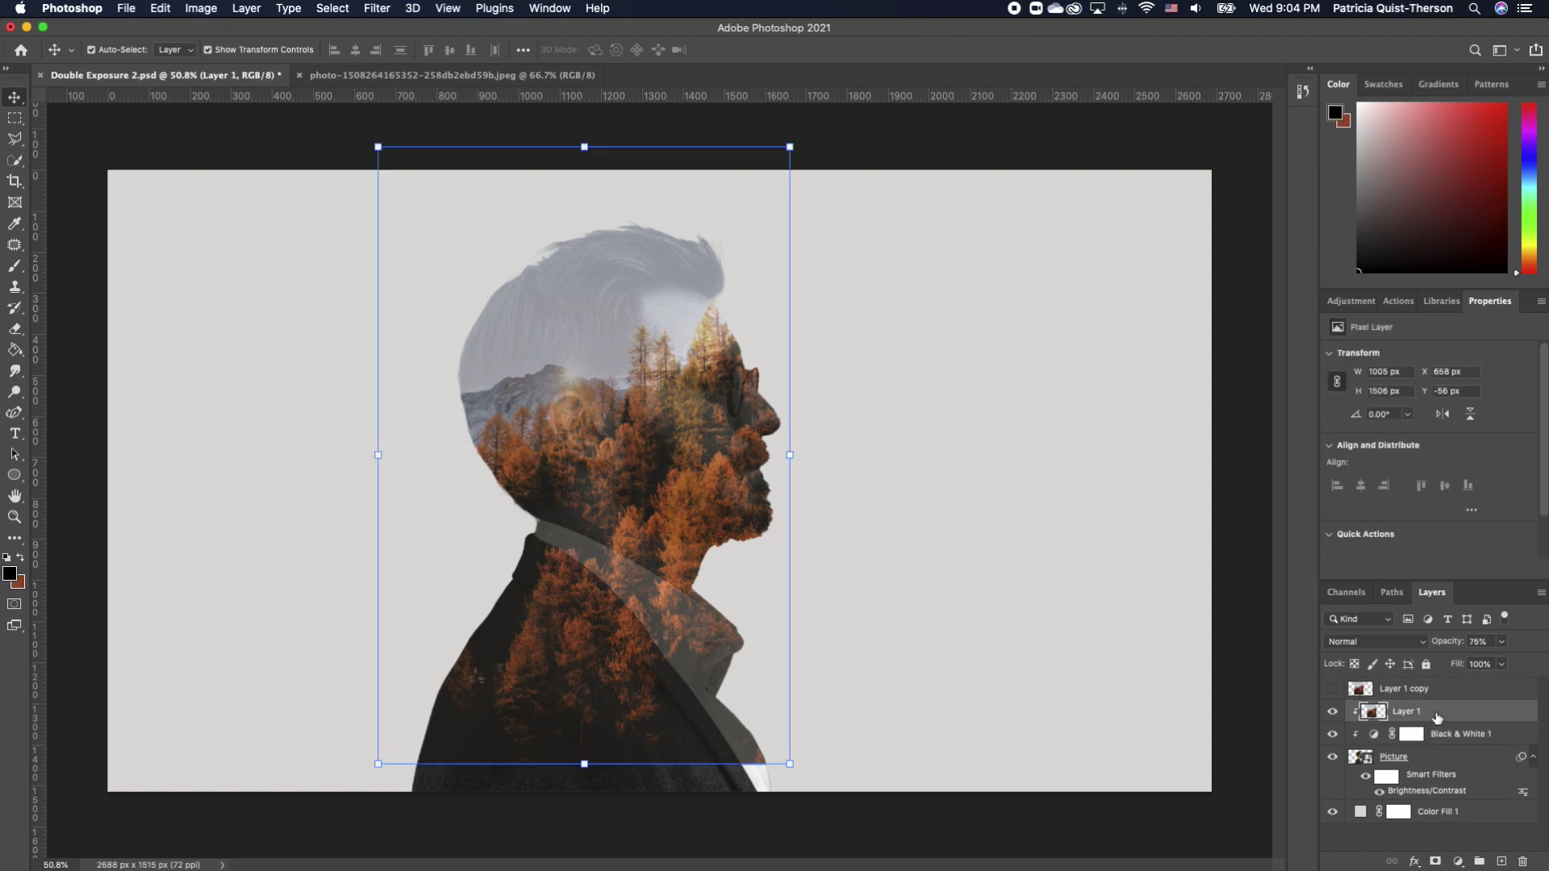
pyautogui.click(1501, 641)
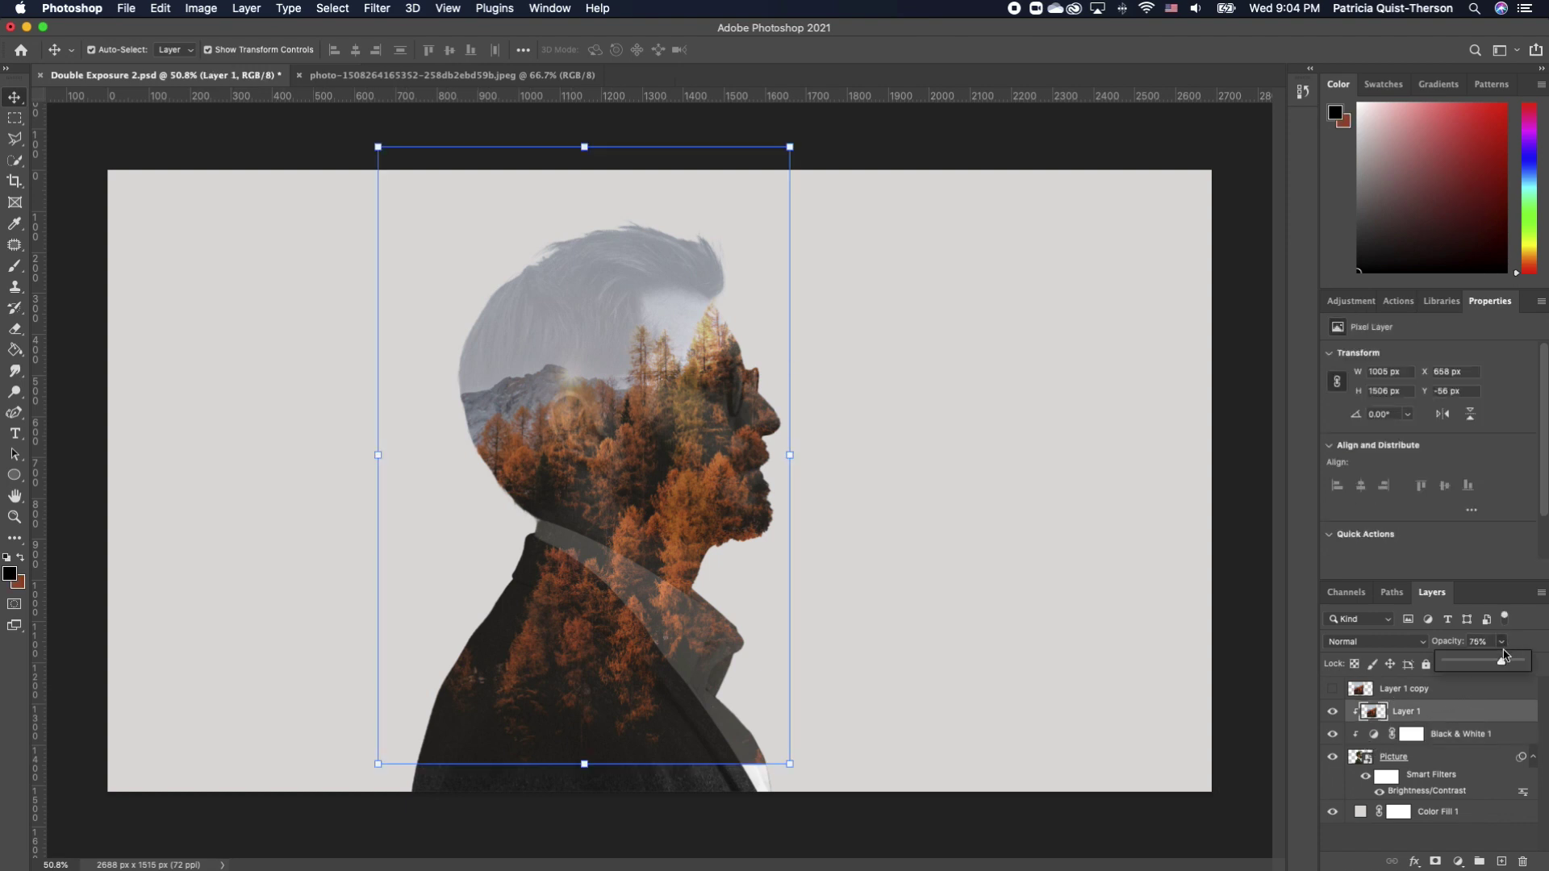
pyautogui.moveTo(1502, 663); pyautogui.dragTo(1520, 662)
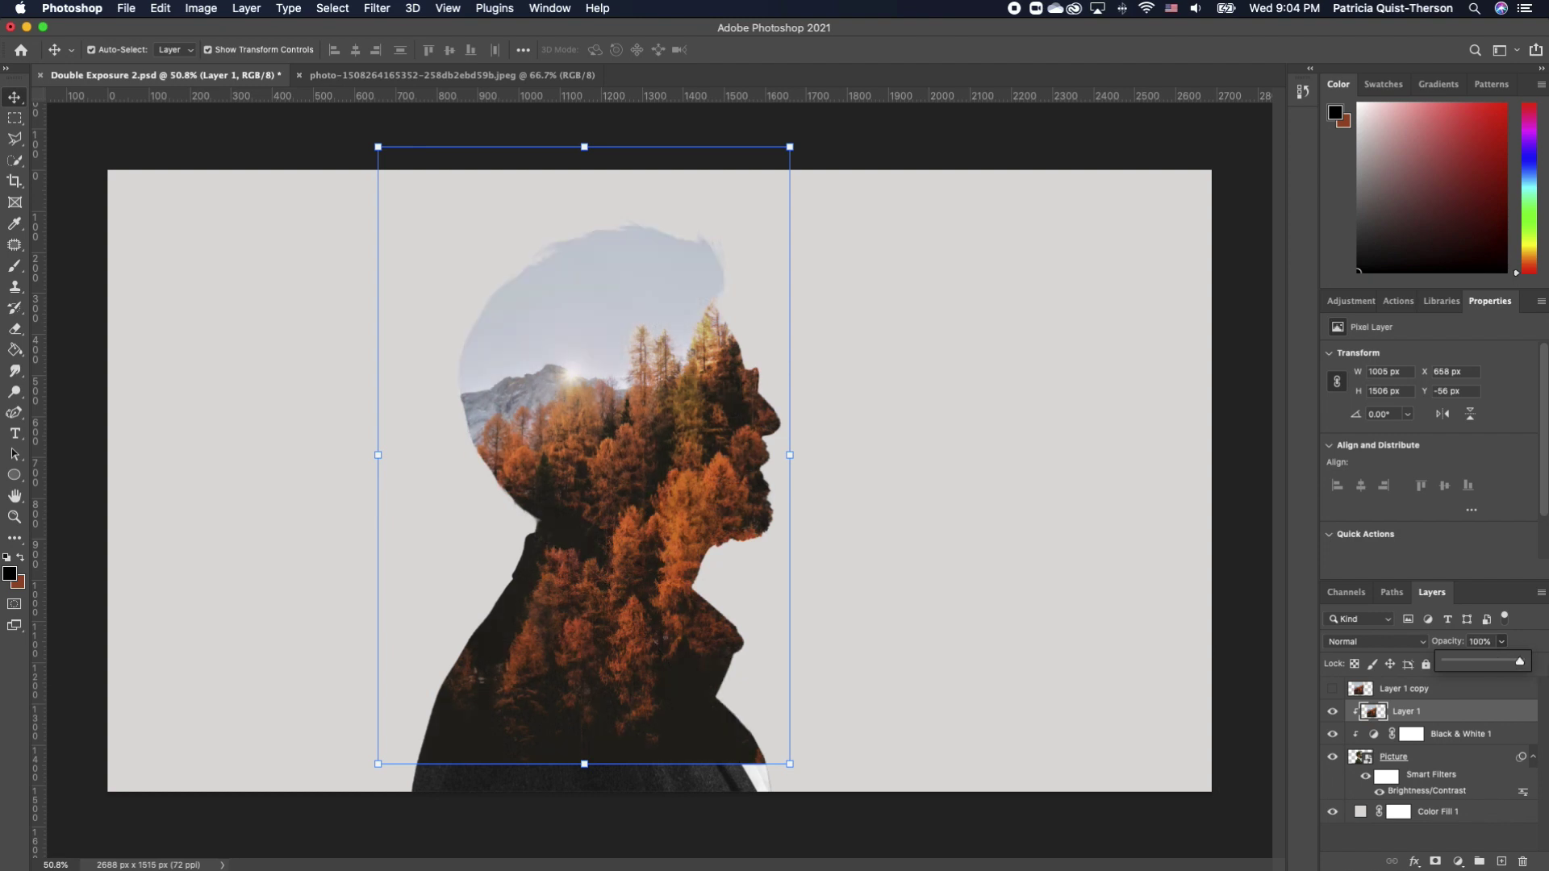
pyautogui.click(991, 540)
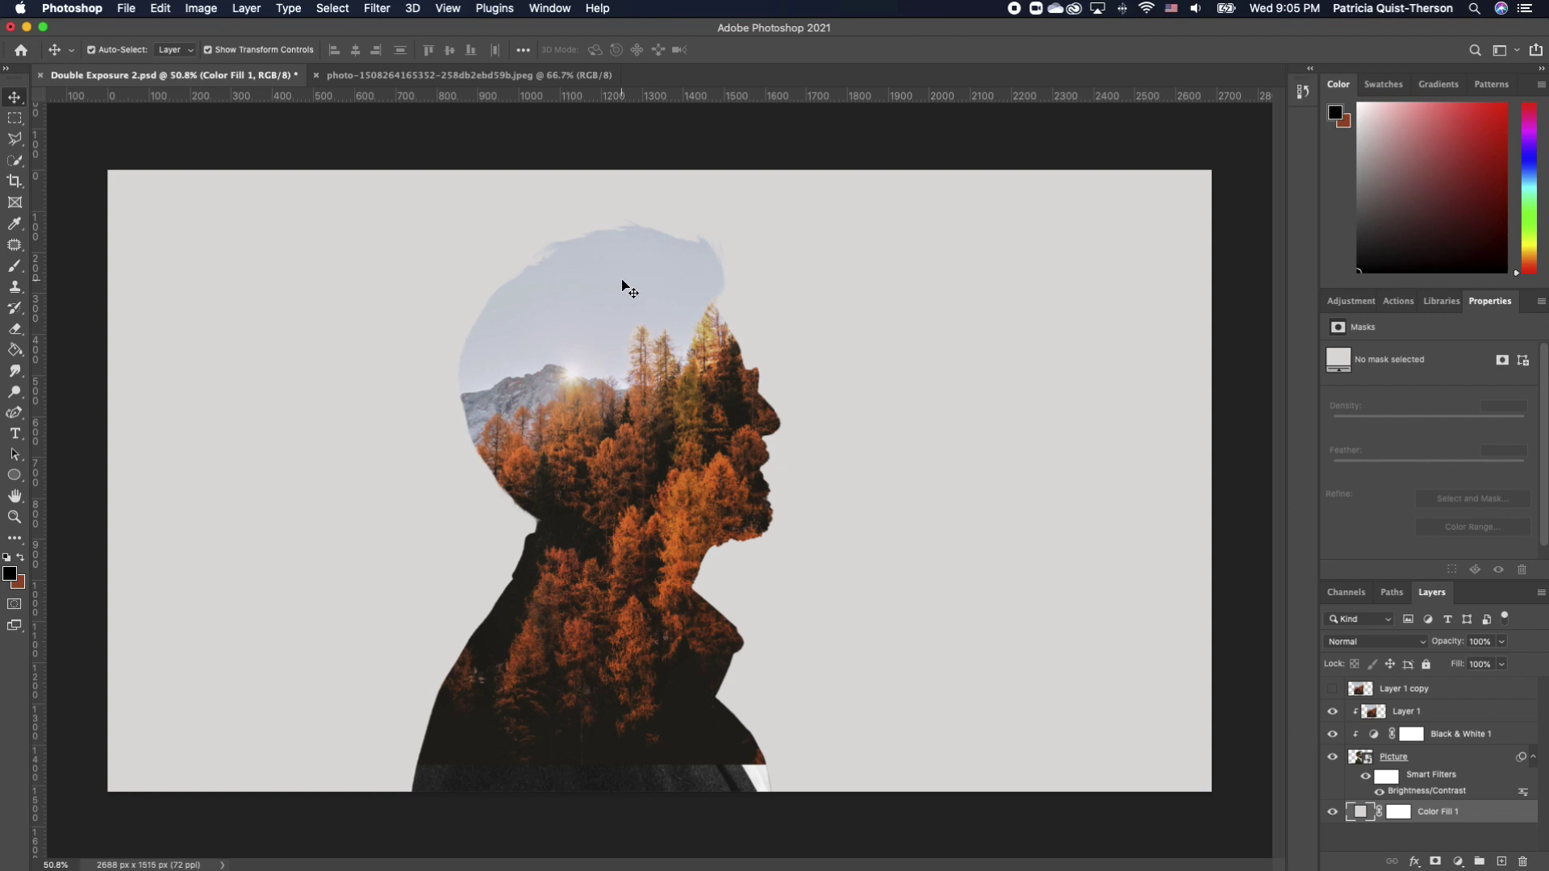
# - Recolour Color Fill 1 to #c4cbd5, sampled from the forest sky
pyautogui.doubleClick(1361, 813)
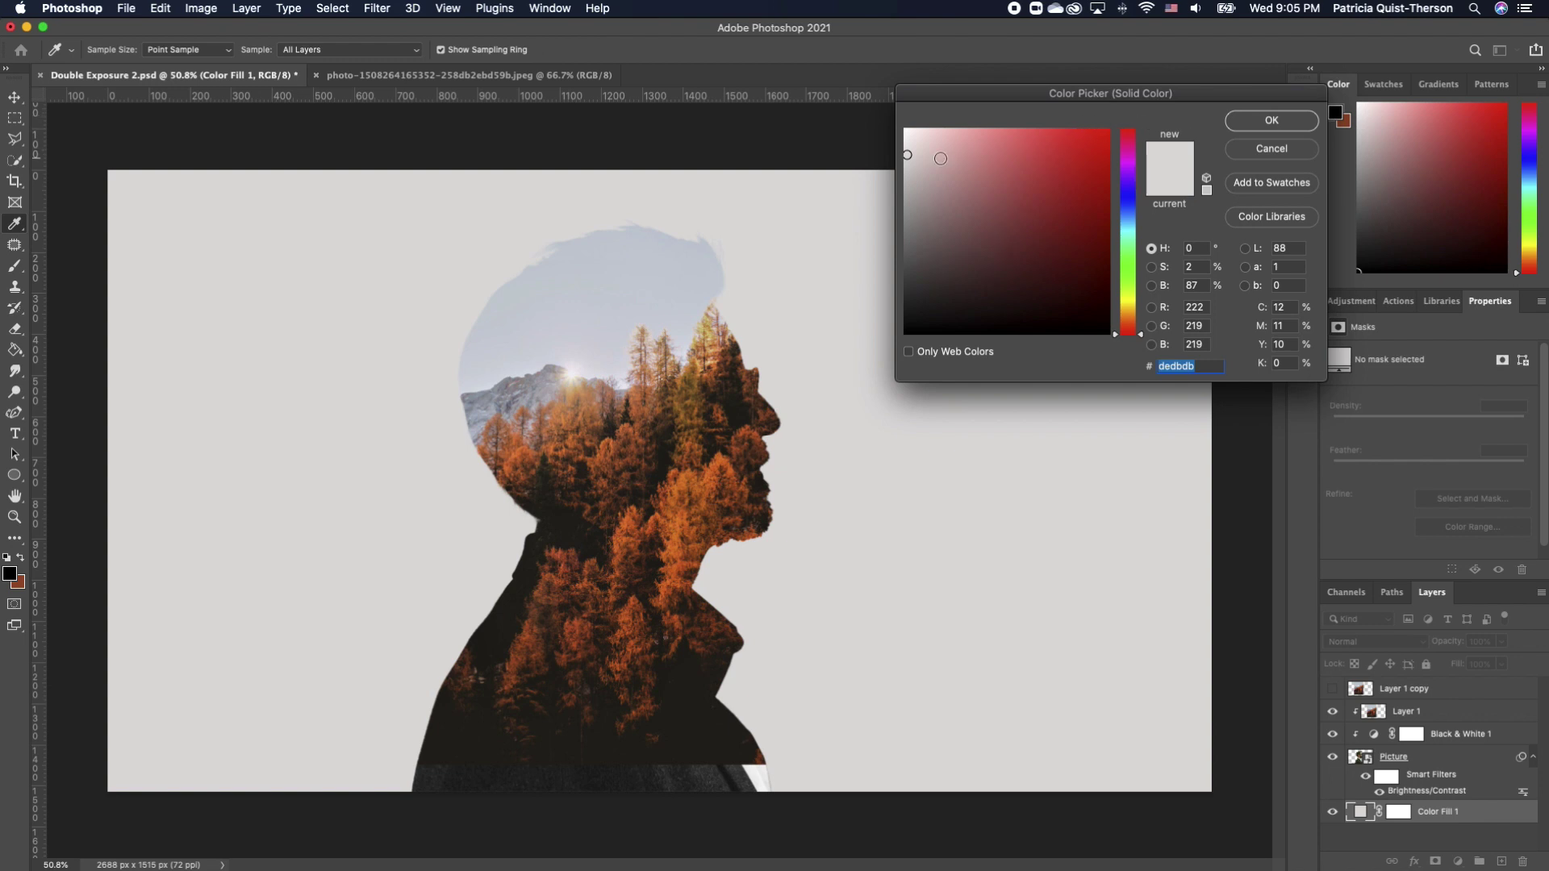
pyautogui.click(623, 257)
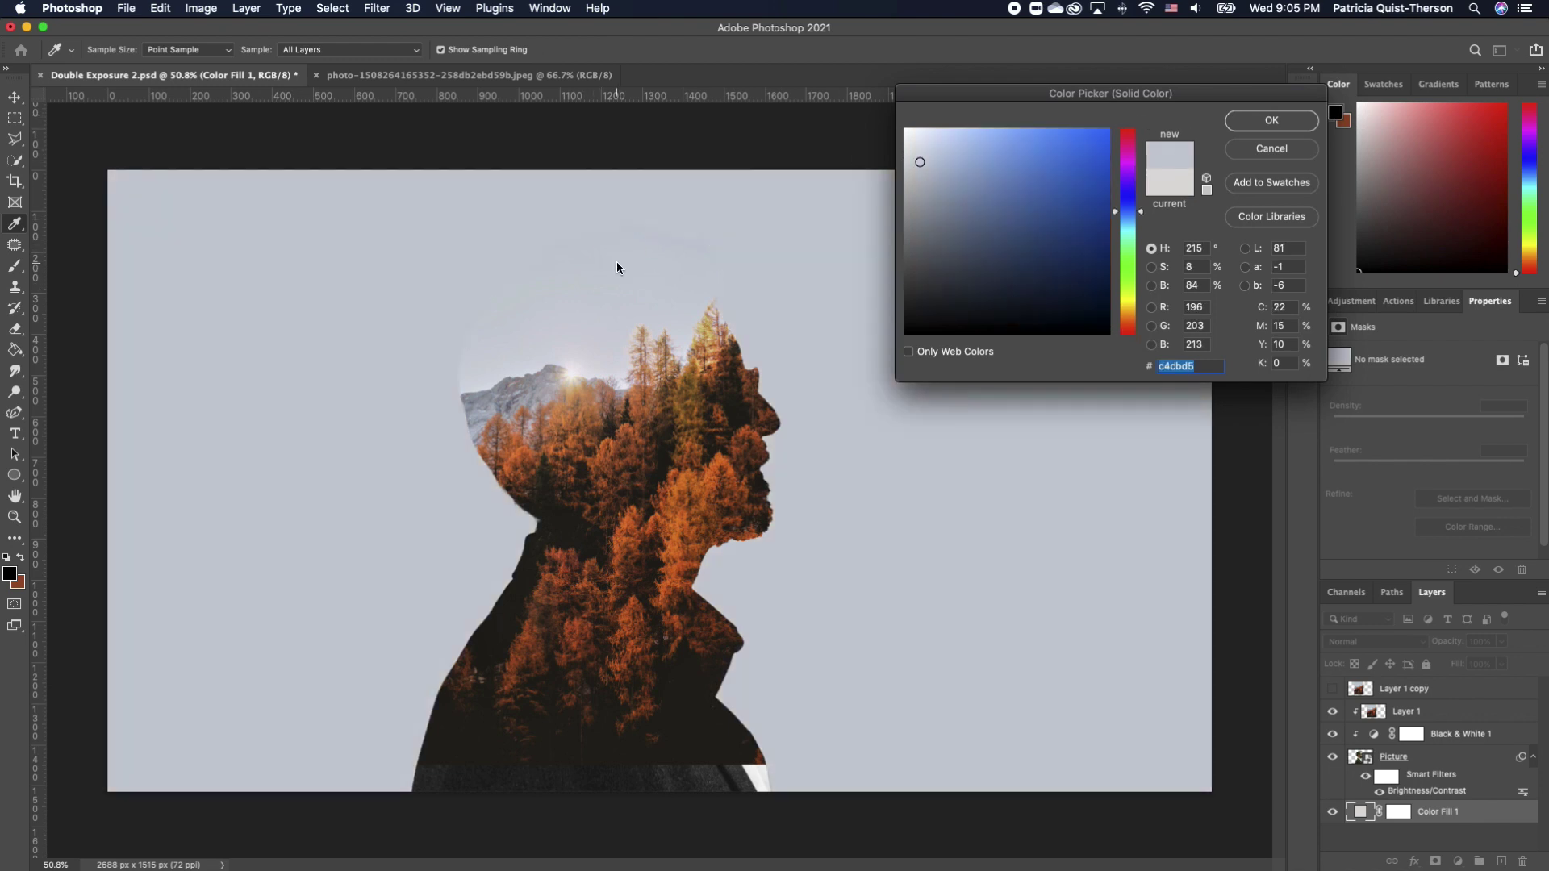
pyautogui.click(1272, 120)
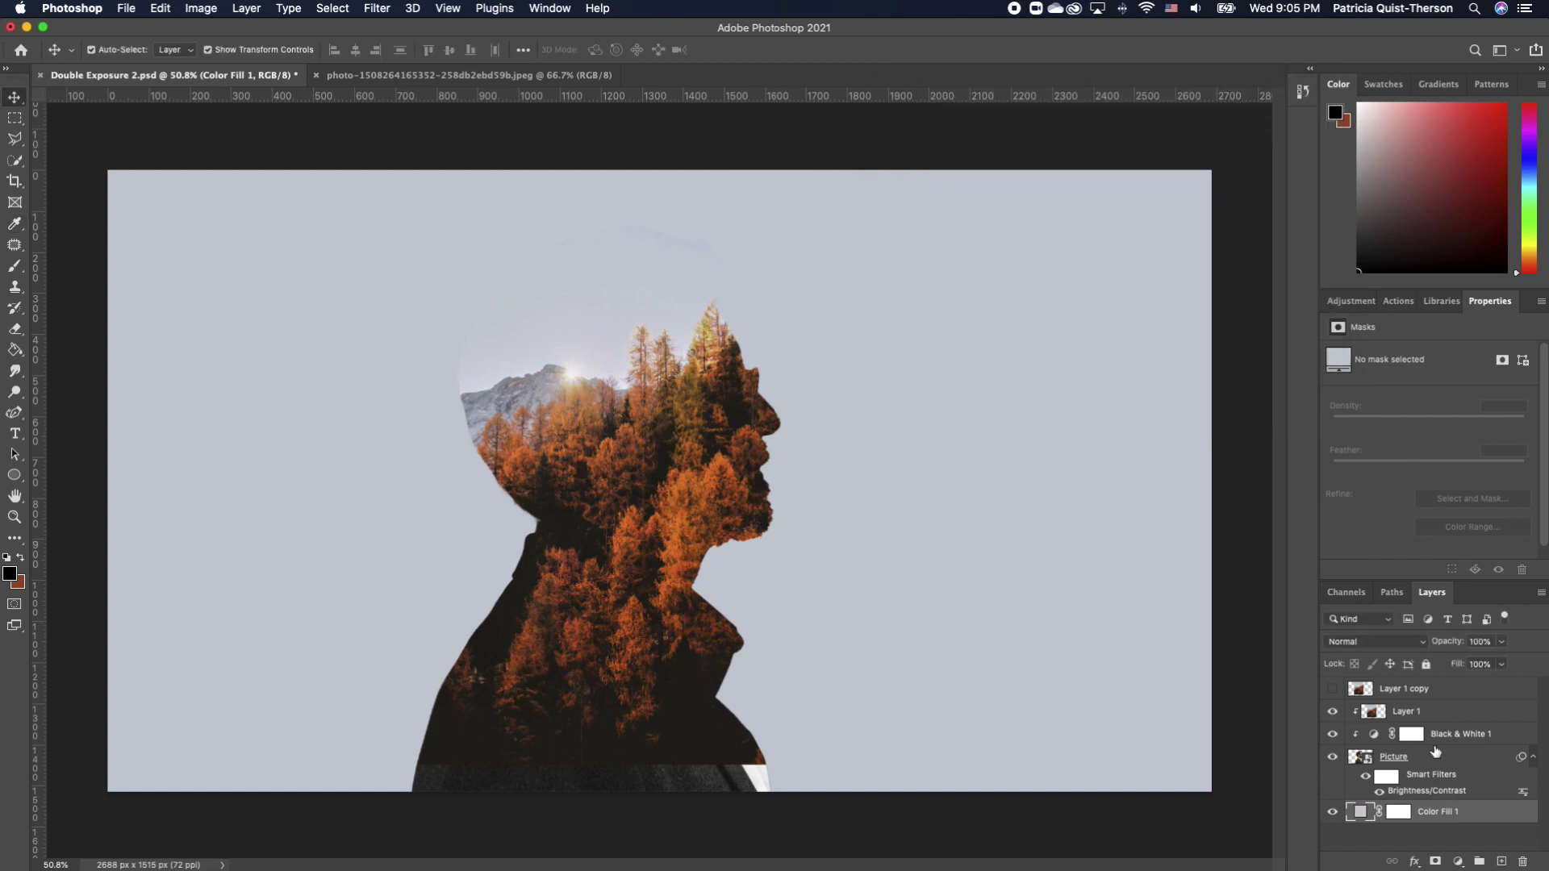
pyautogui.click(1422, 716)
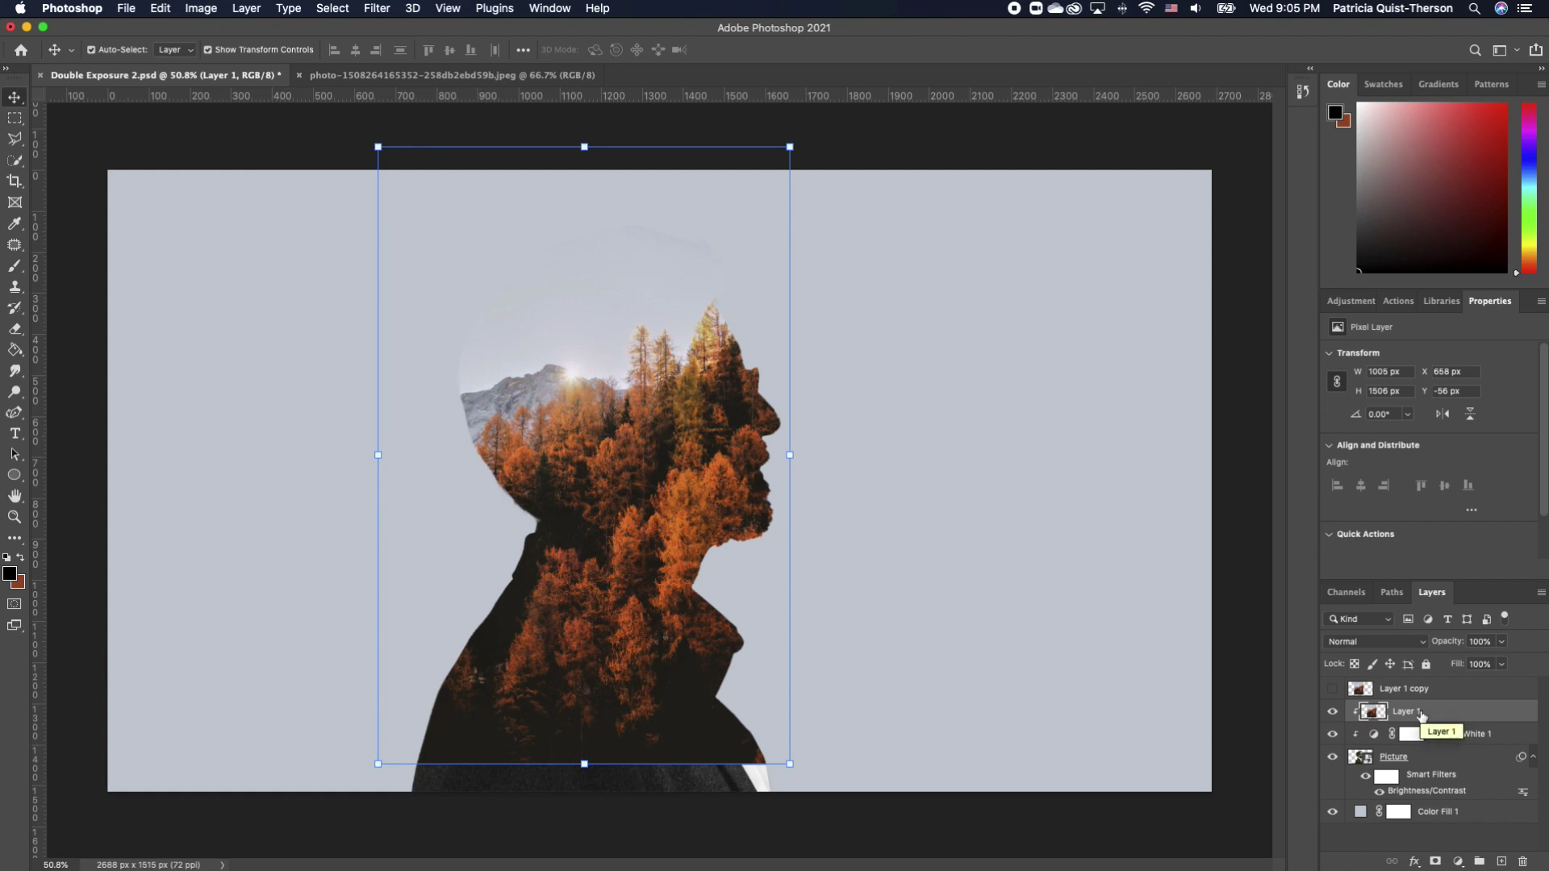
# - Add a white layer mask to Layer 1 and pick the Brush with default black and white colours
pyautogui.click(1435, 861)
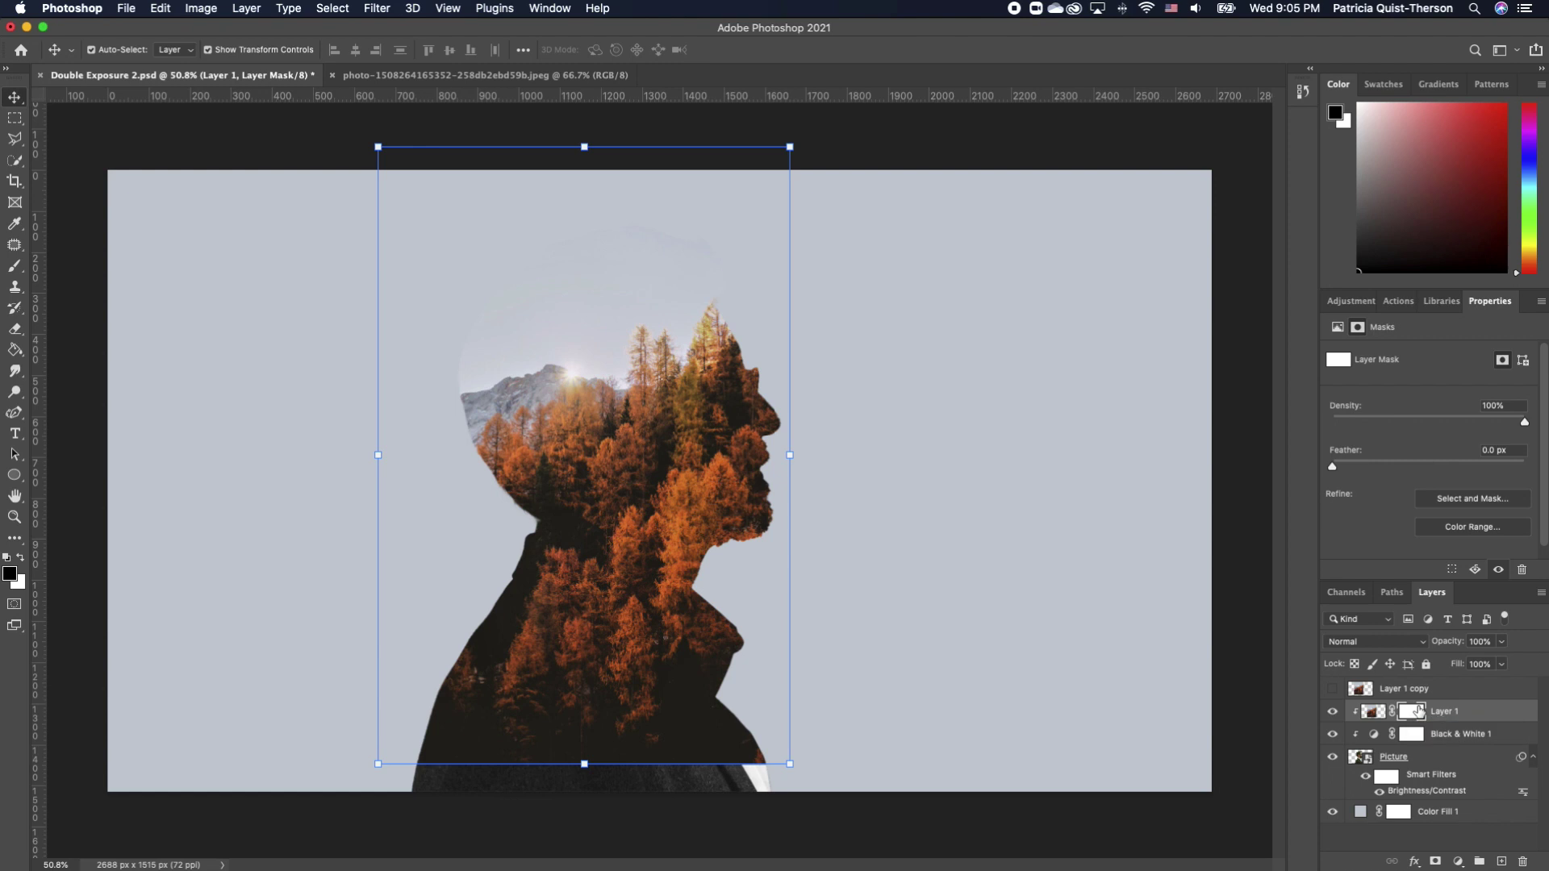
pyautogui.press('super+2')
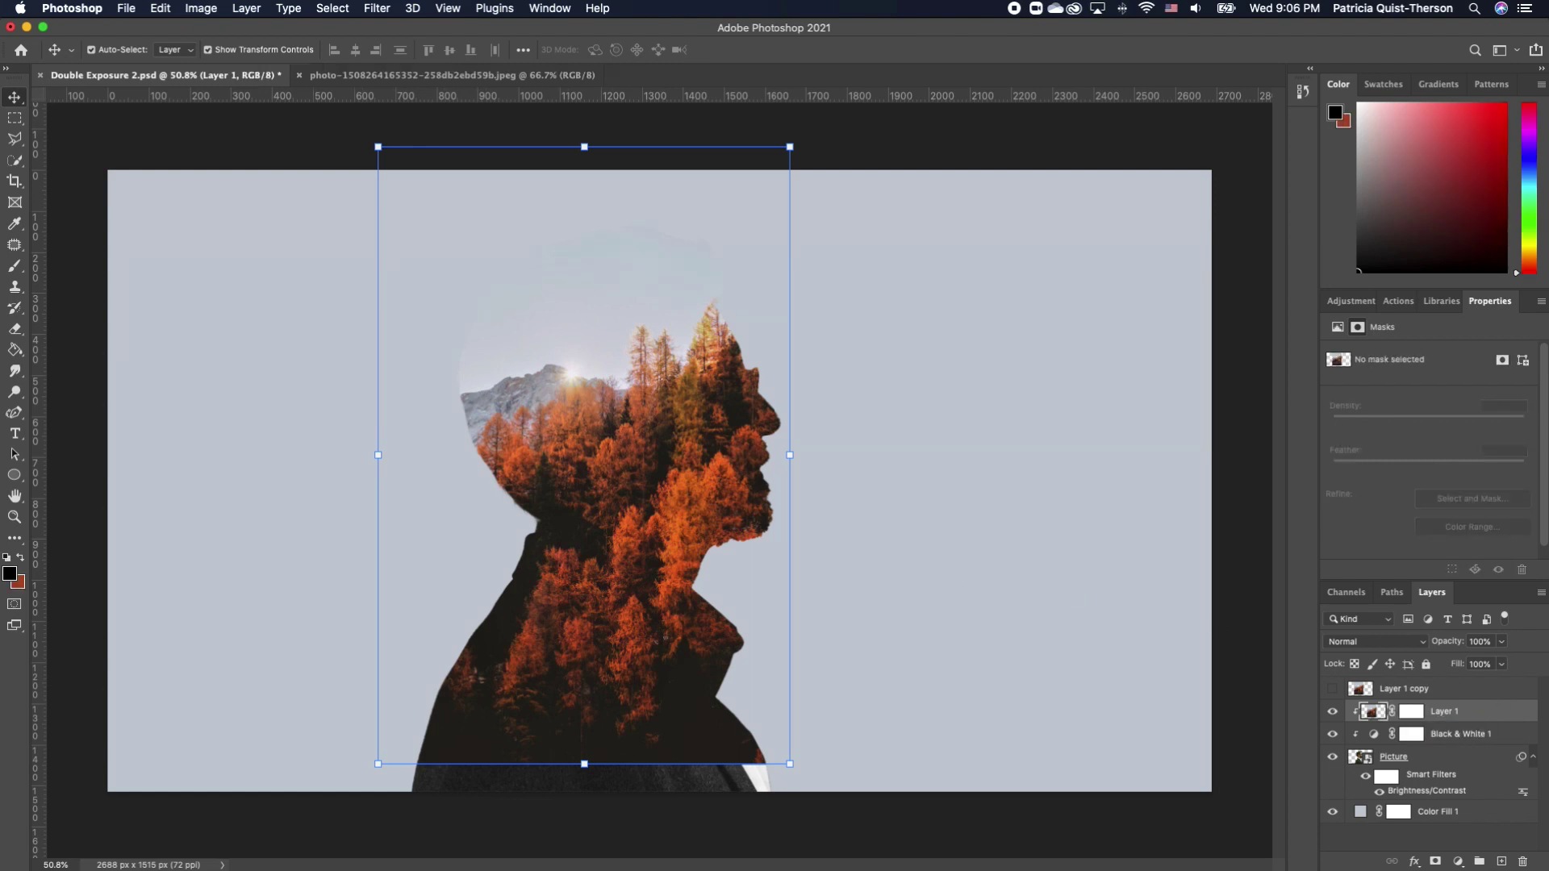
pyautogui.click(15, 266)
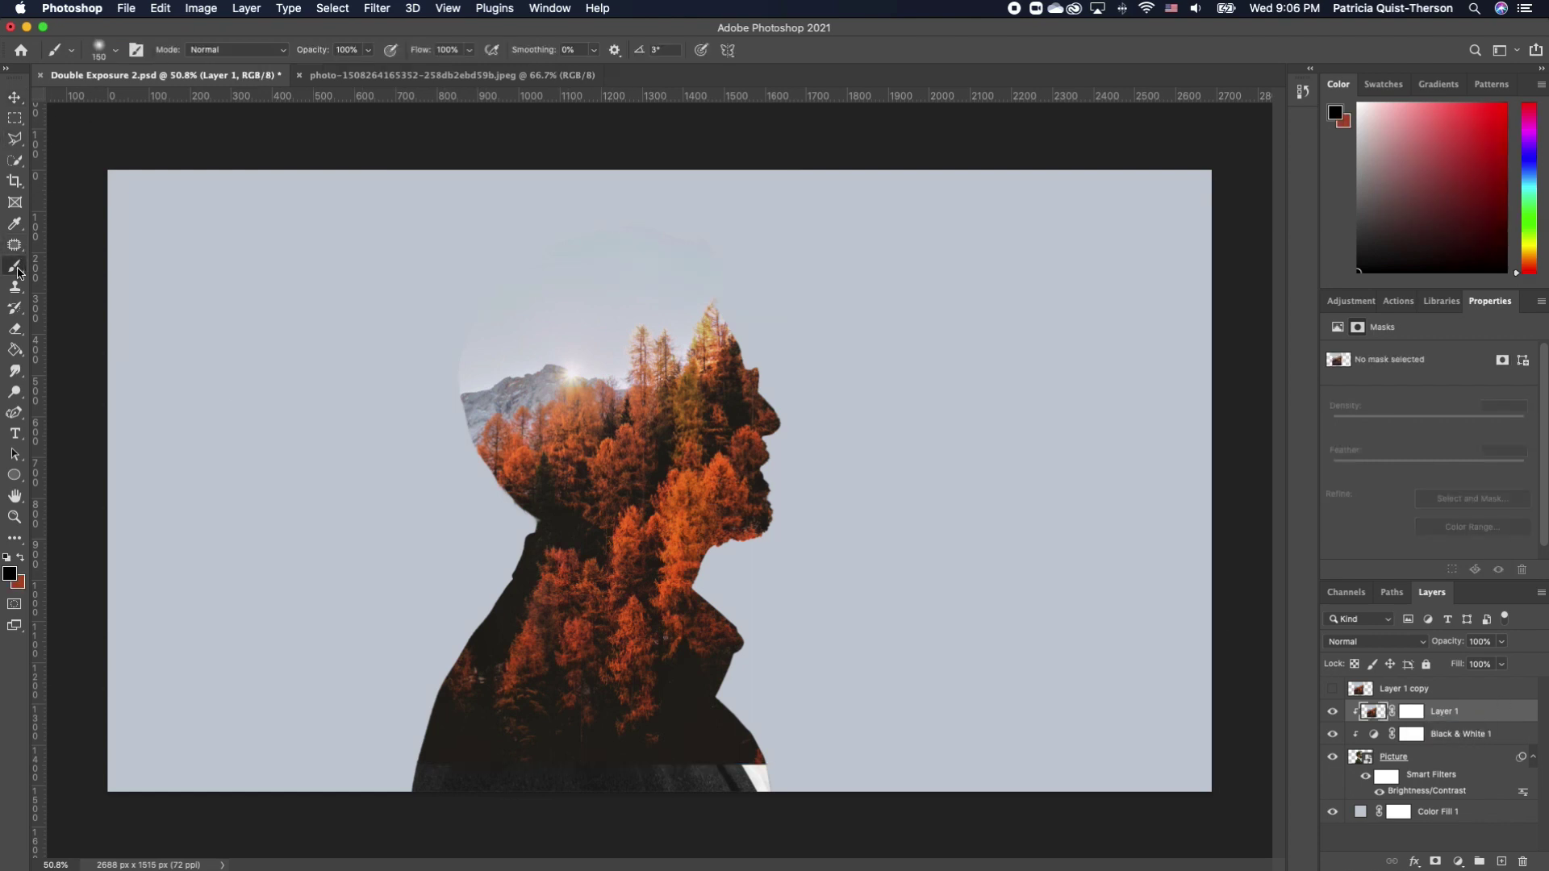
pyautogui.click(8, 560)
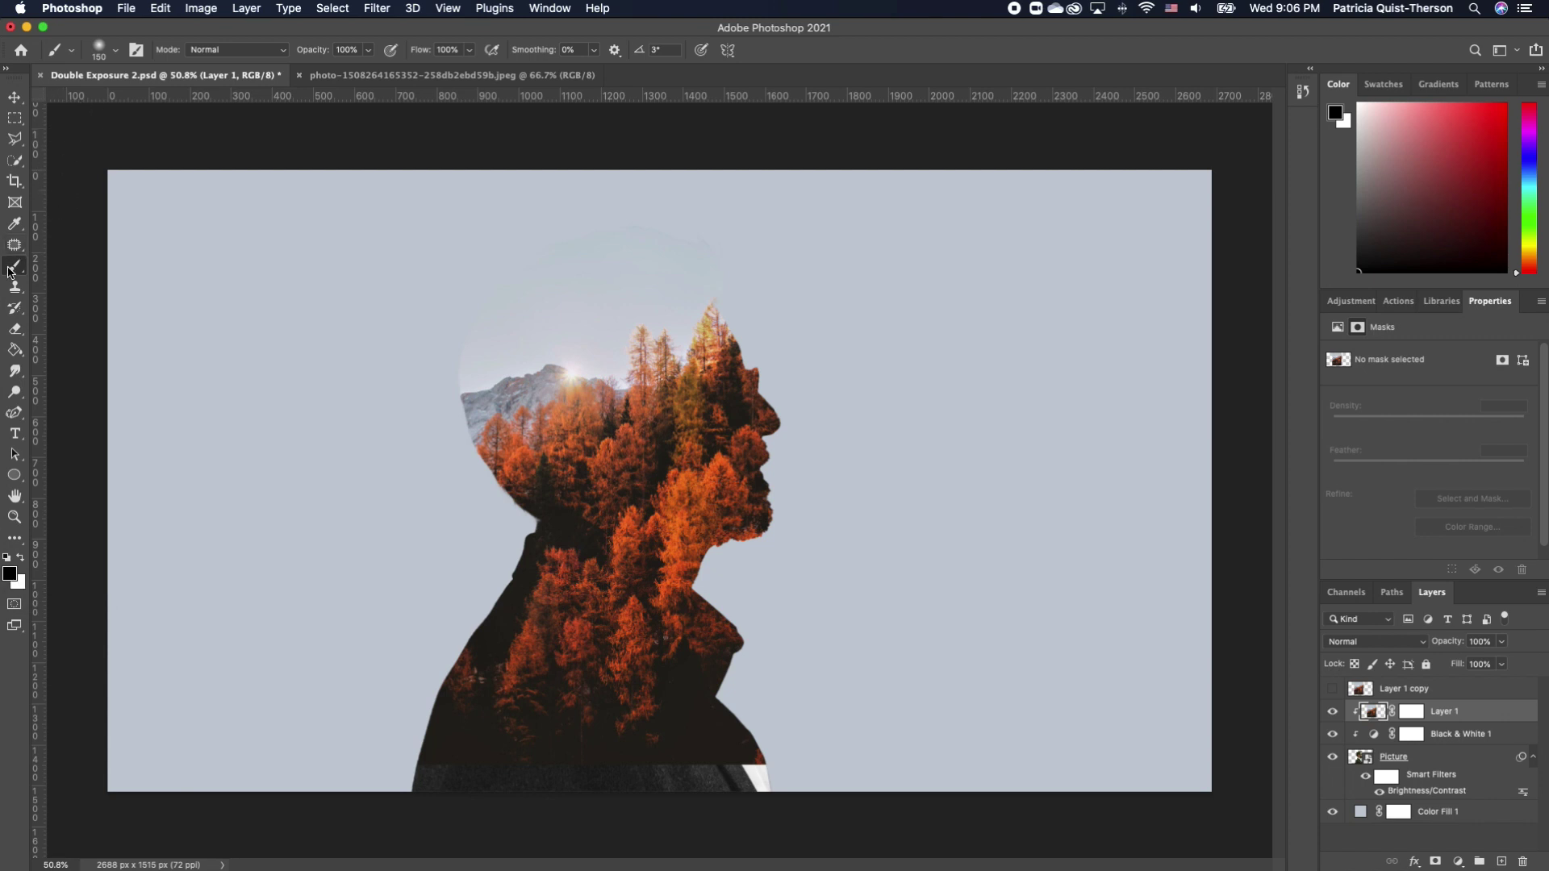
# - Choose the Soft Round brush preset at 0% hardness
pyautogui.click(72, 50)
pyautogui.click(117, 50)
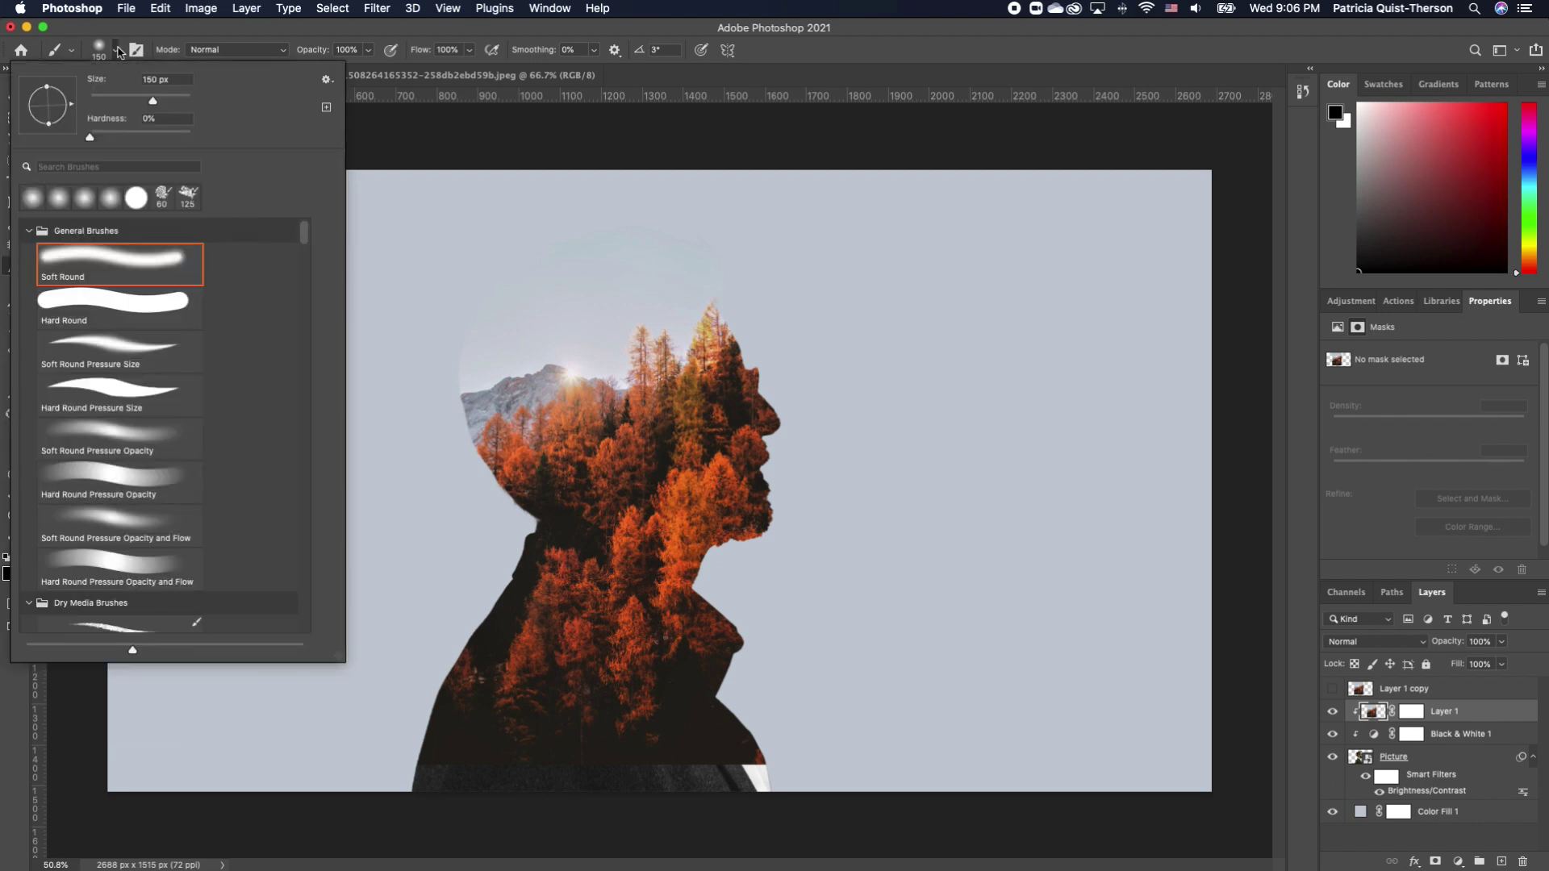
pyautogui.click(161, 266)
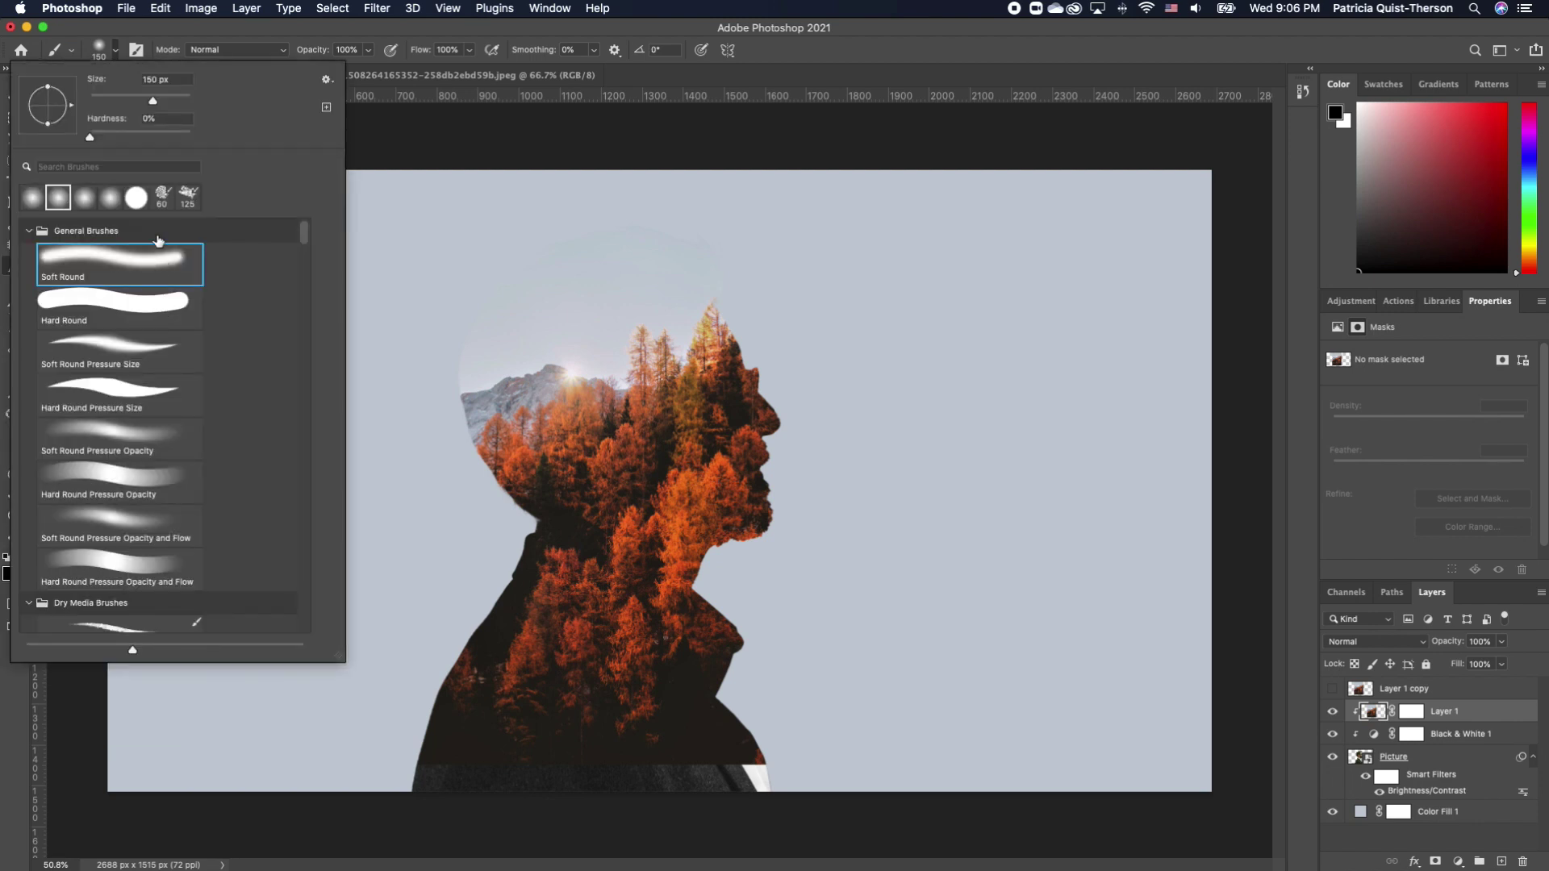
pyautogui.click(89, 141)
pyautogui.click(482, 133)
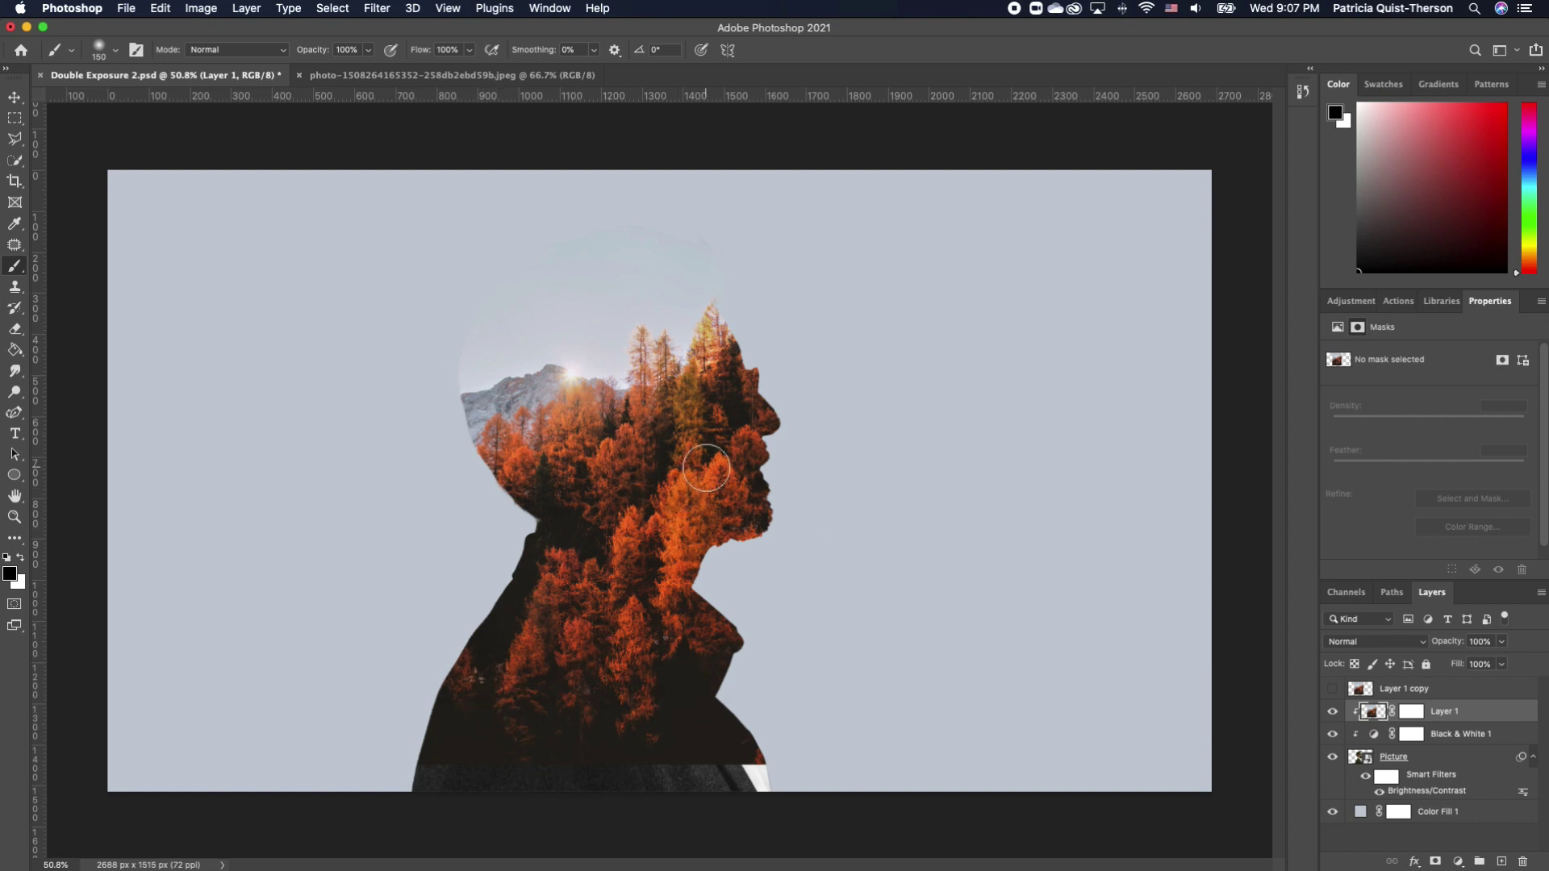
# - Paint black on Layer 1's mask with a 250 px brush over the collar, mouth and chin
pyautogui.press(']')
pyautogui.press(']')
pyautogui.press(']')
pyautogui.press(']')
pyautogui.press(']')
pyautogui.click(1410, 712)
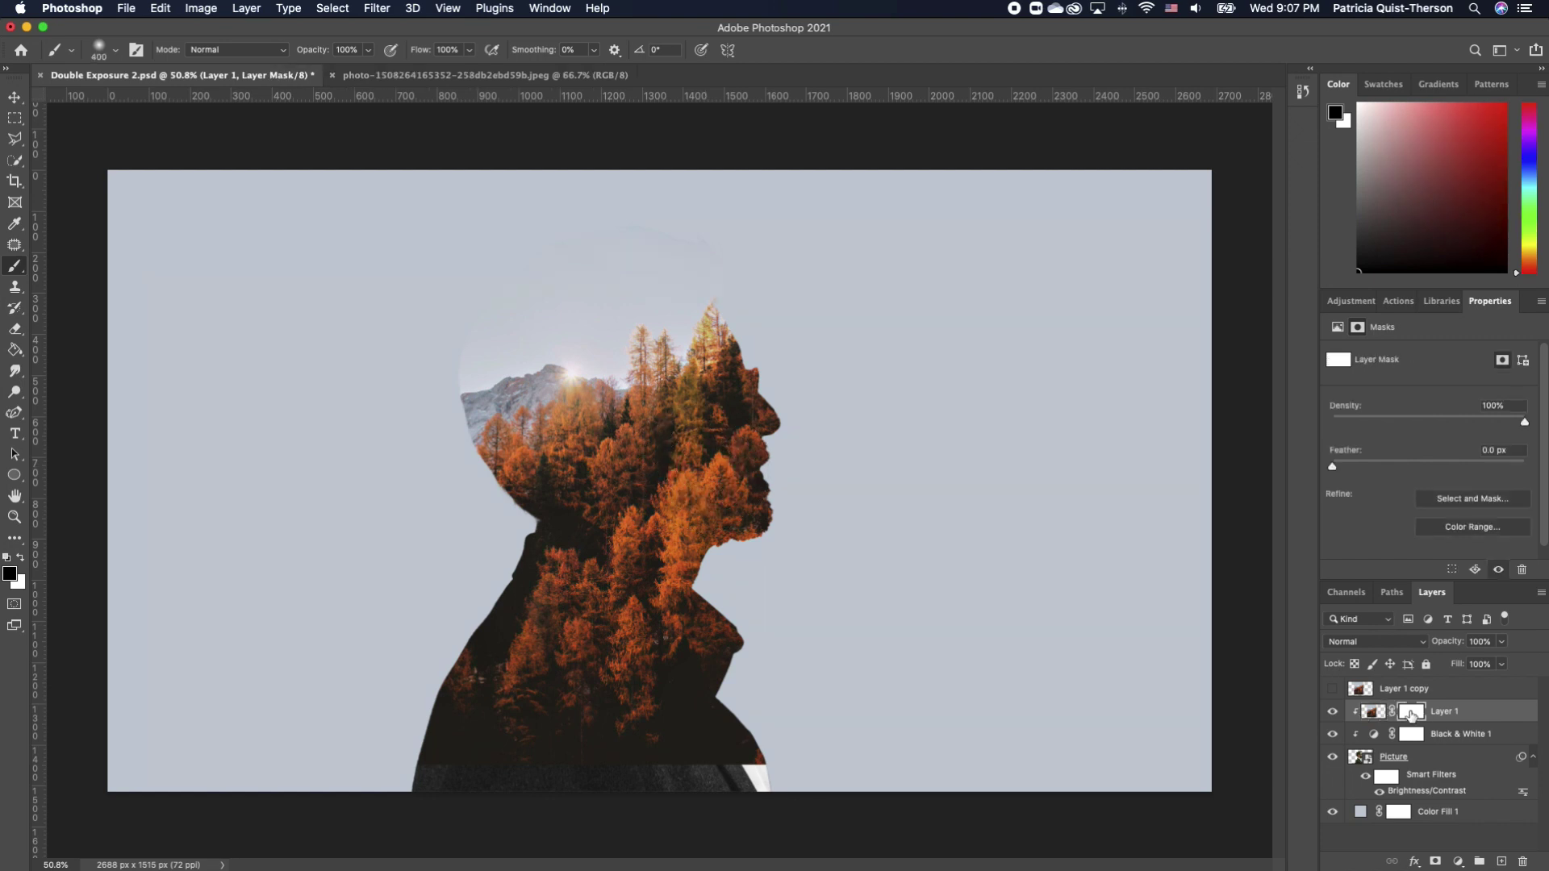
pyautogui.moveTo(661, 710)
pyautogui.mouseDown()
pyautogui.moveTo(692, 753)
pyautogui.moveTo(759, 781)
pyautogui.moveTo(536, 802)
pyautogui.moveTo(415, 788)
pyautogui.moveTo(356, 743)
pyautogui.moveTo(382, 752)
pyautogui.moveTo(363, 709)
pyautogui.moveTo(404, 802)
pyautogui.mouseUp()
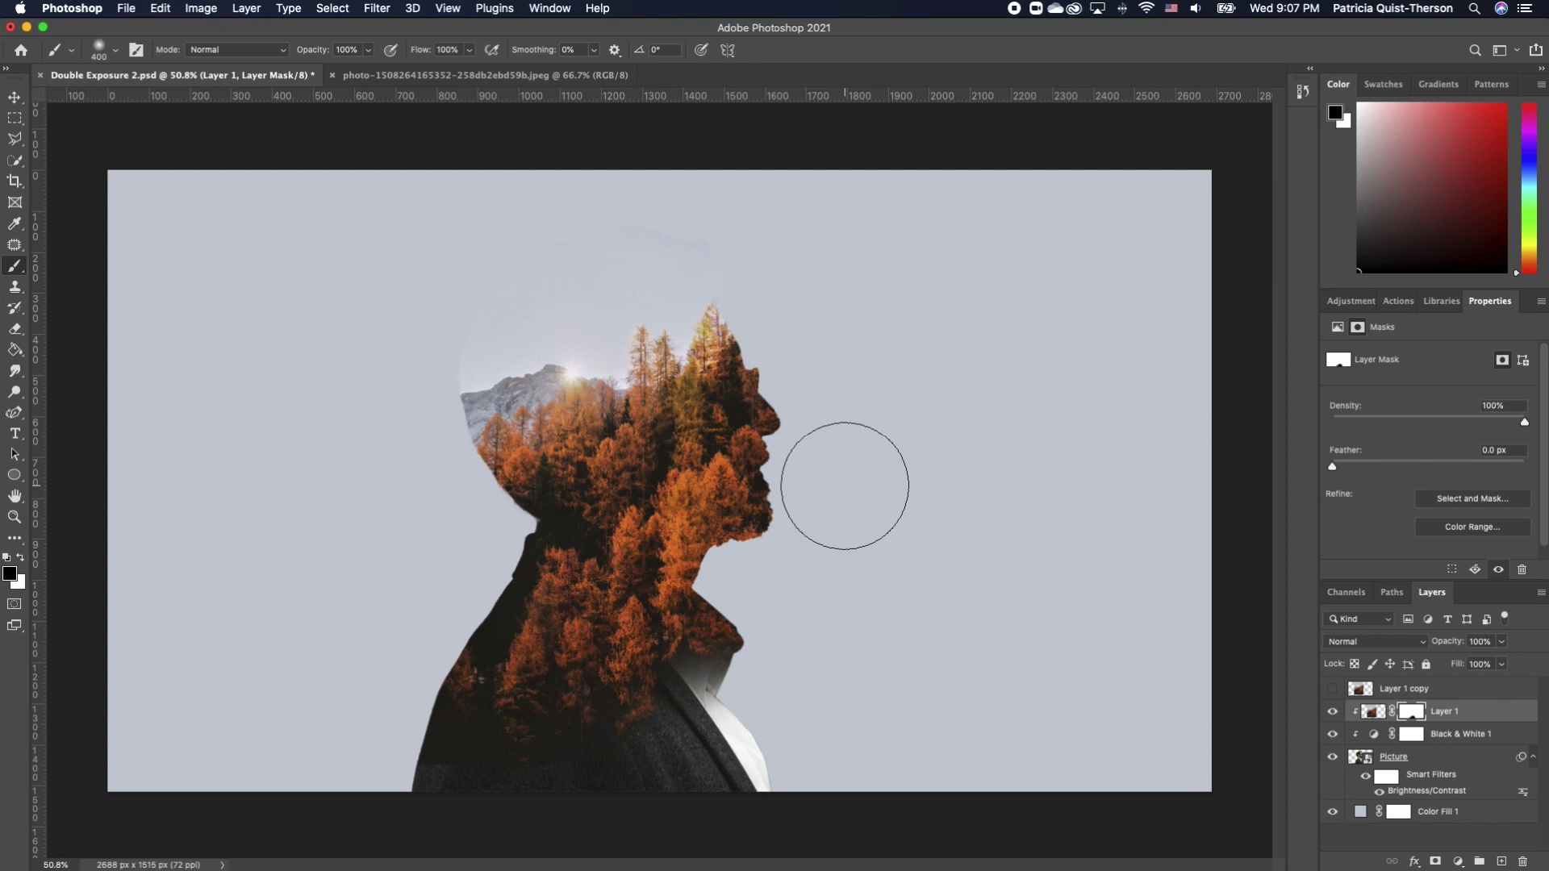
pyautogui.press(']')
pyautogui.press('[')
pyautogui.press('[')
pyautogui.press('[')
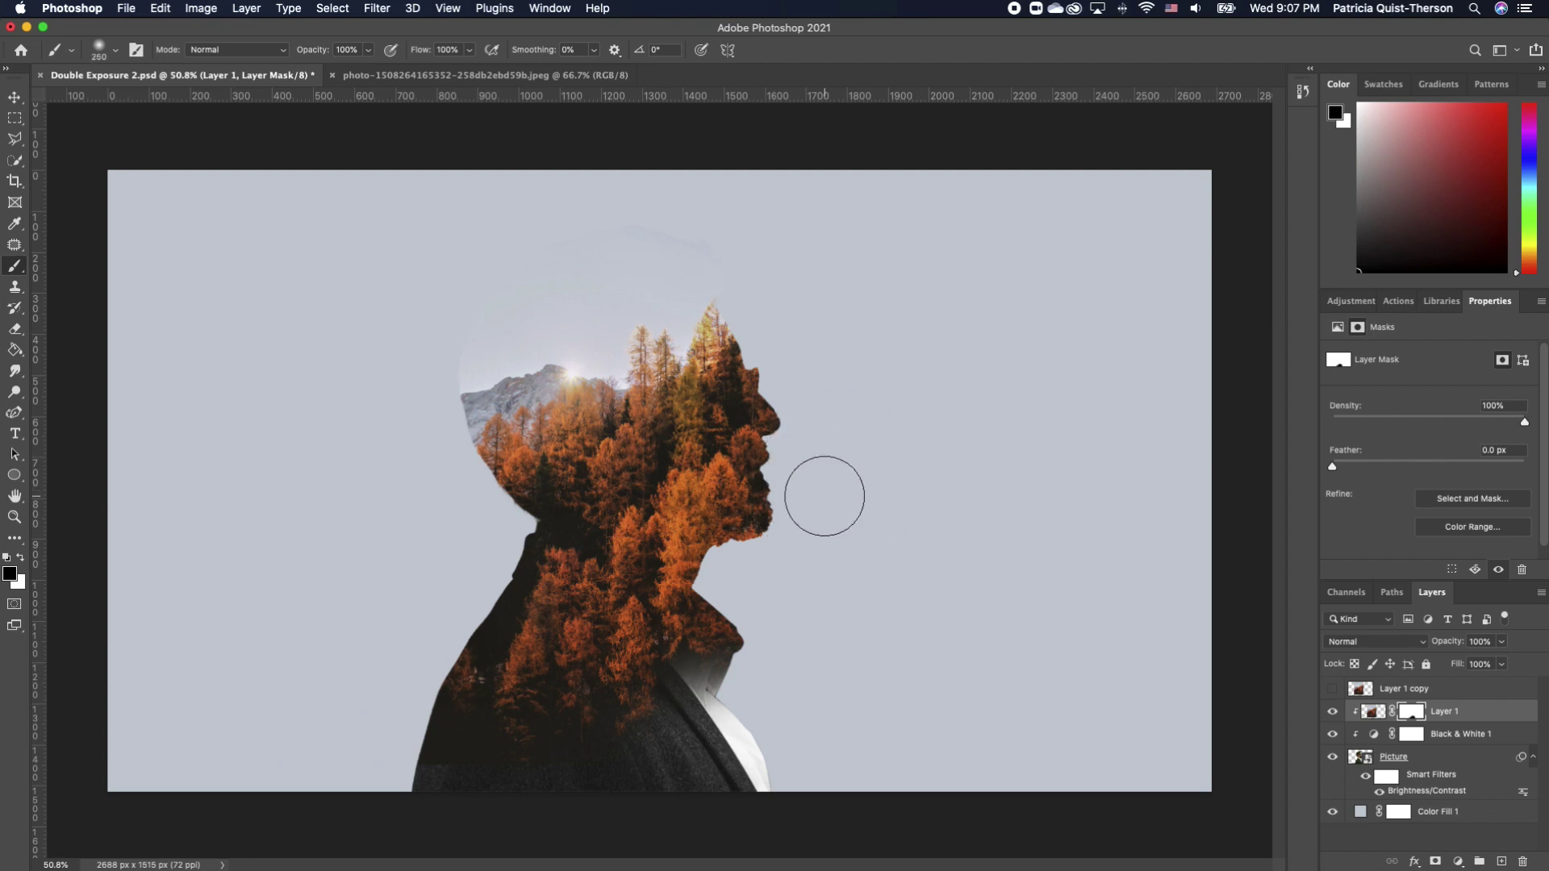
pyautogui.moveTo(799, 459)
pyautogui.mouseDown()
pyautogui.moveTo(772, 460)
pyautogui.moveTo(785, 419)
pyautogui.moveTo(762, 384)
pyautogui.moveTo(768, 353)
pyautogui.moveTo(714, 436)
pyautogui.mouseUp()
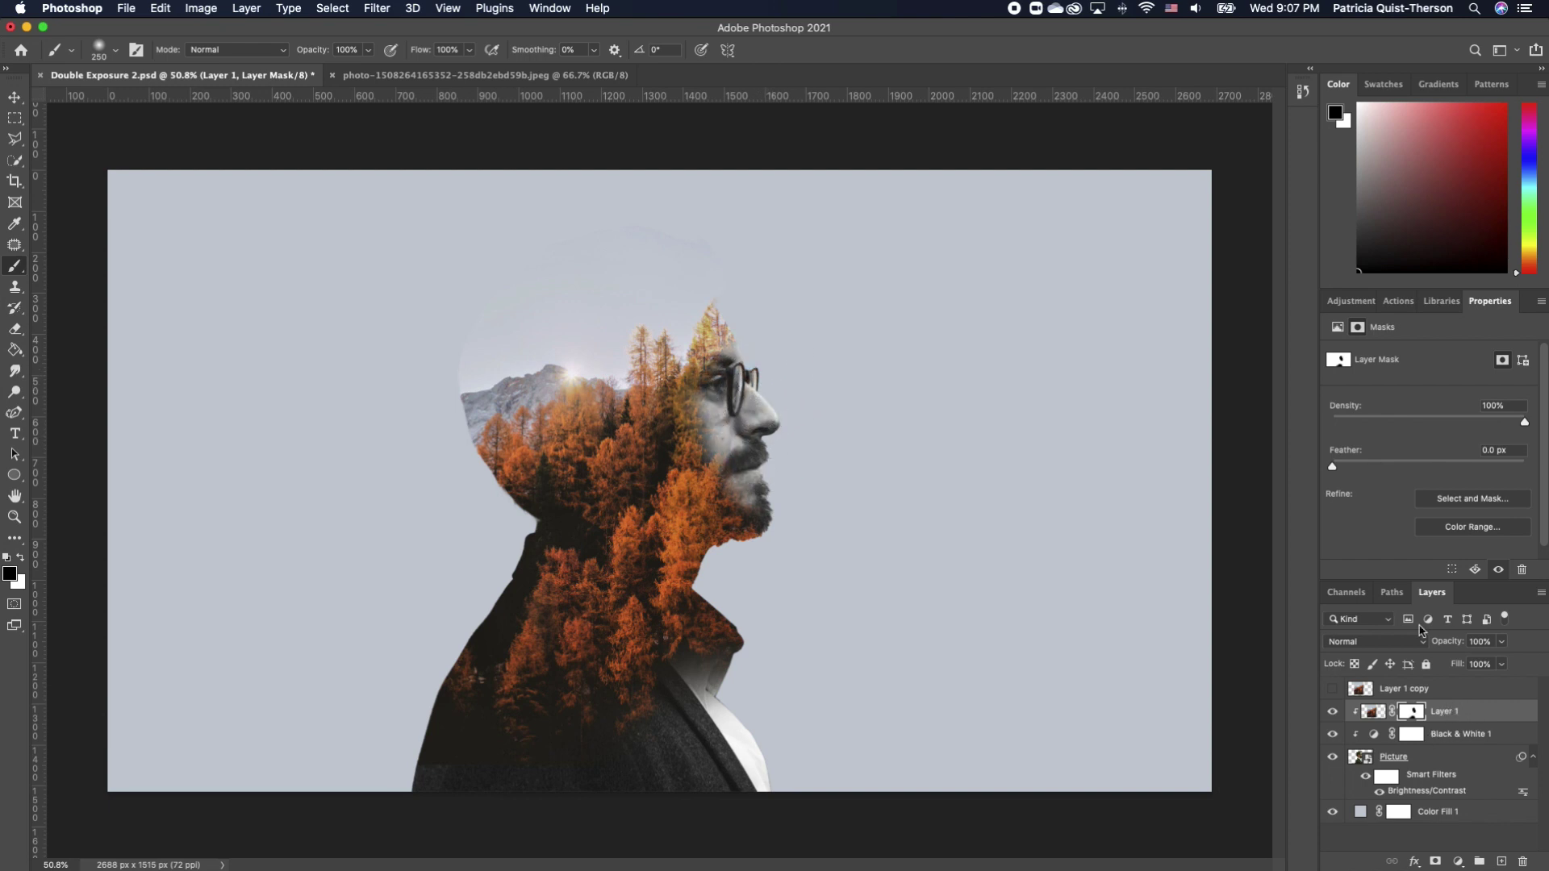
pyautogui.click(1396, 643)
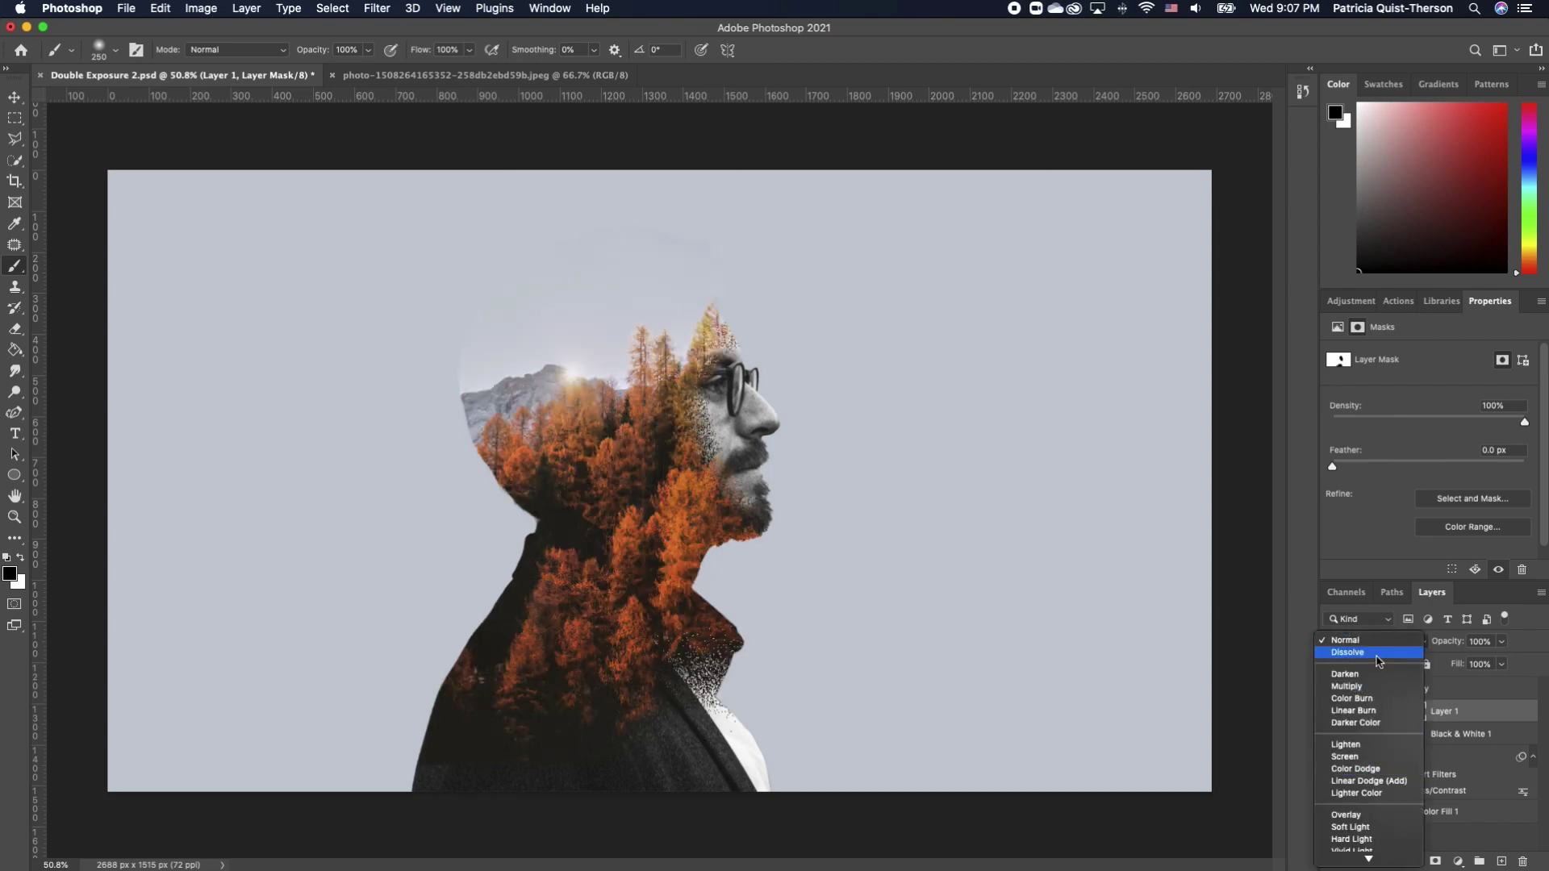
# - Set Layer 1 to Lighten blending and nudge it slightly down and right
pyautogui.click(1362, 748)
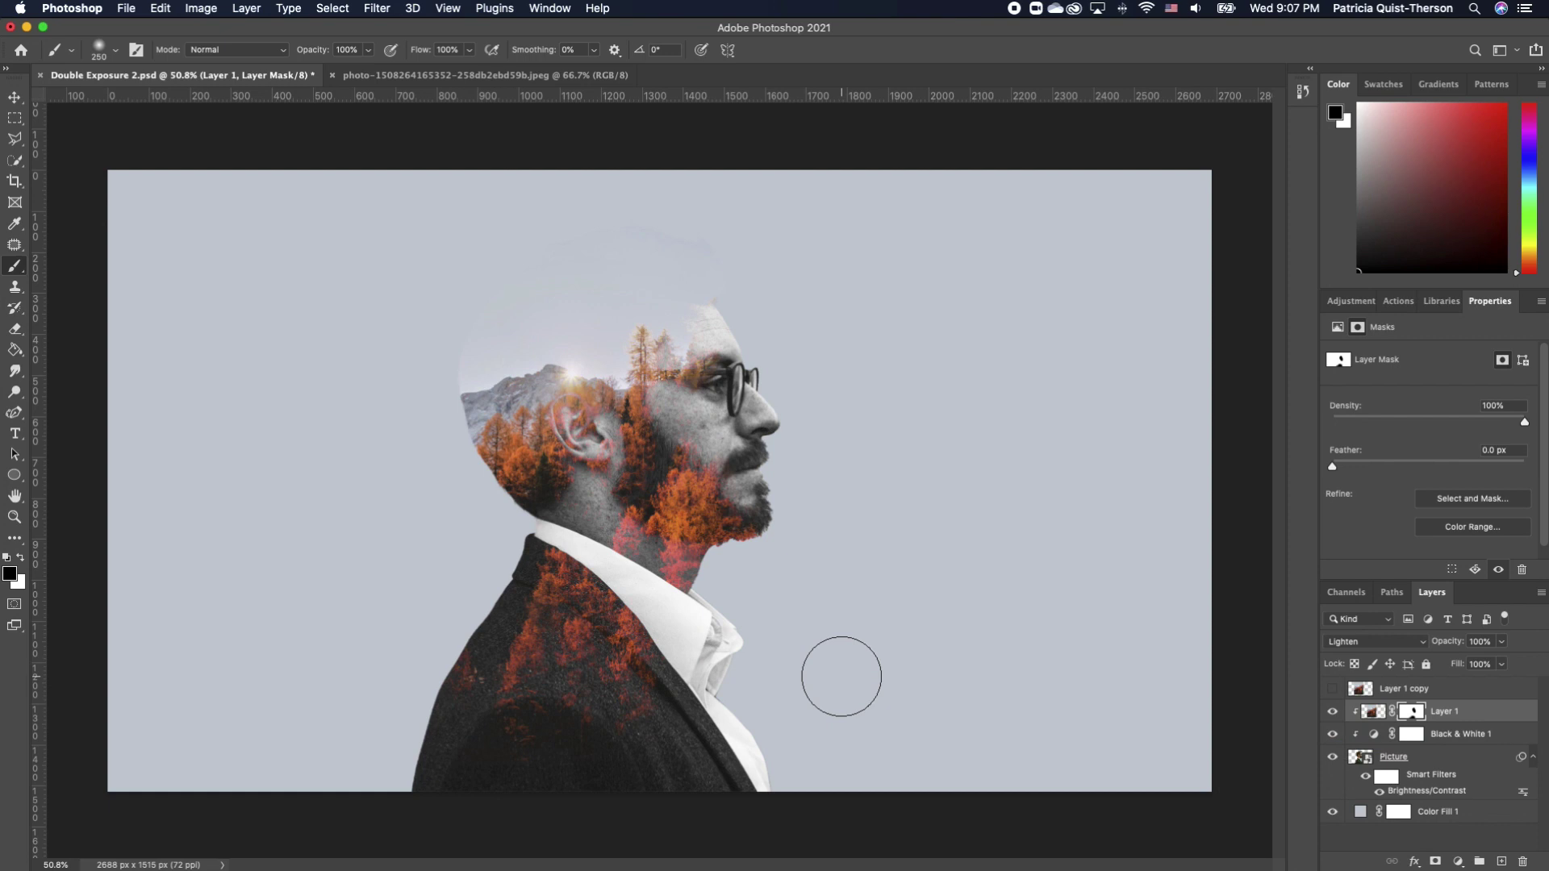
pyautogui.click(14, 97)
pyautogui.click(208, 49)
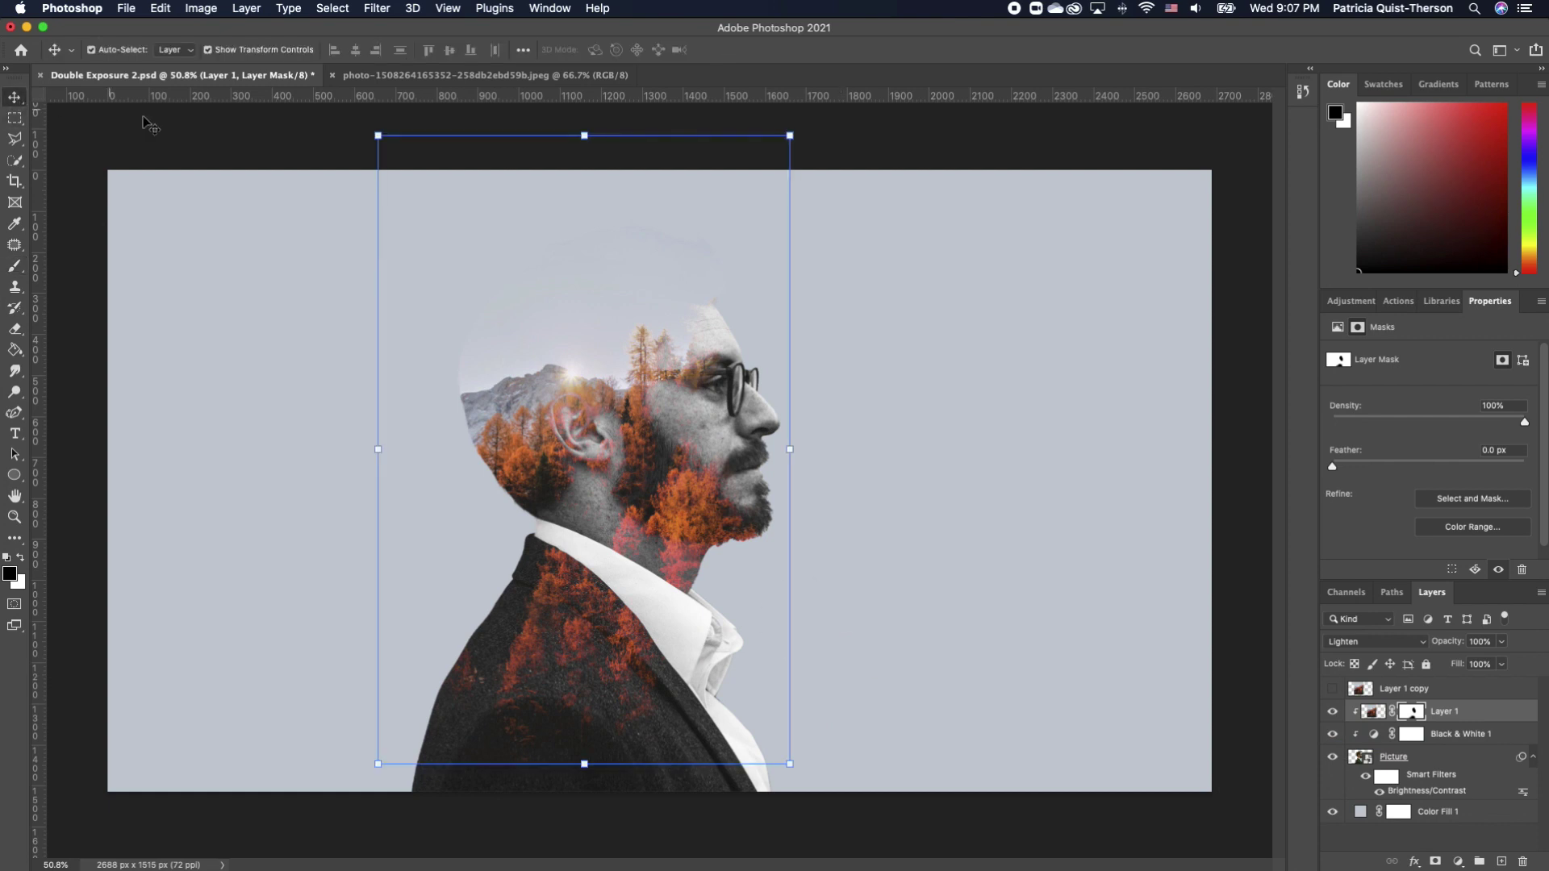
pyautogui.moveTo(684, 530); pyautogui.dragTo(700, 521)
# - Swap the brush colours, then make Layer 1 copy visible and select it
pyautogui.press('b')
pyautogui.press('x')
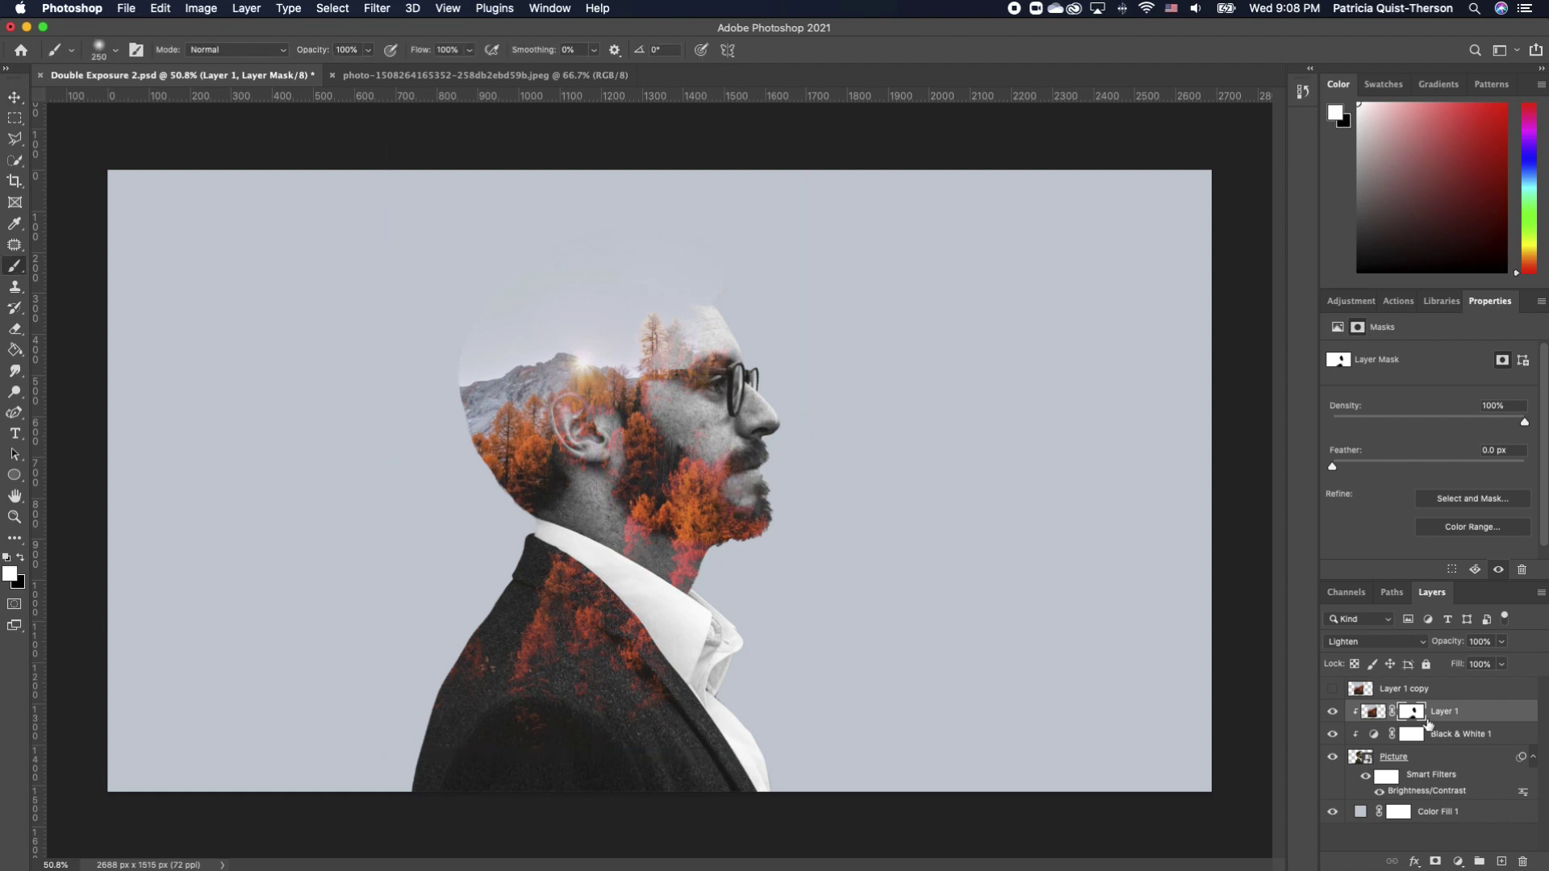
pyautogui.click(1333, 688)
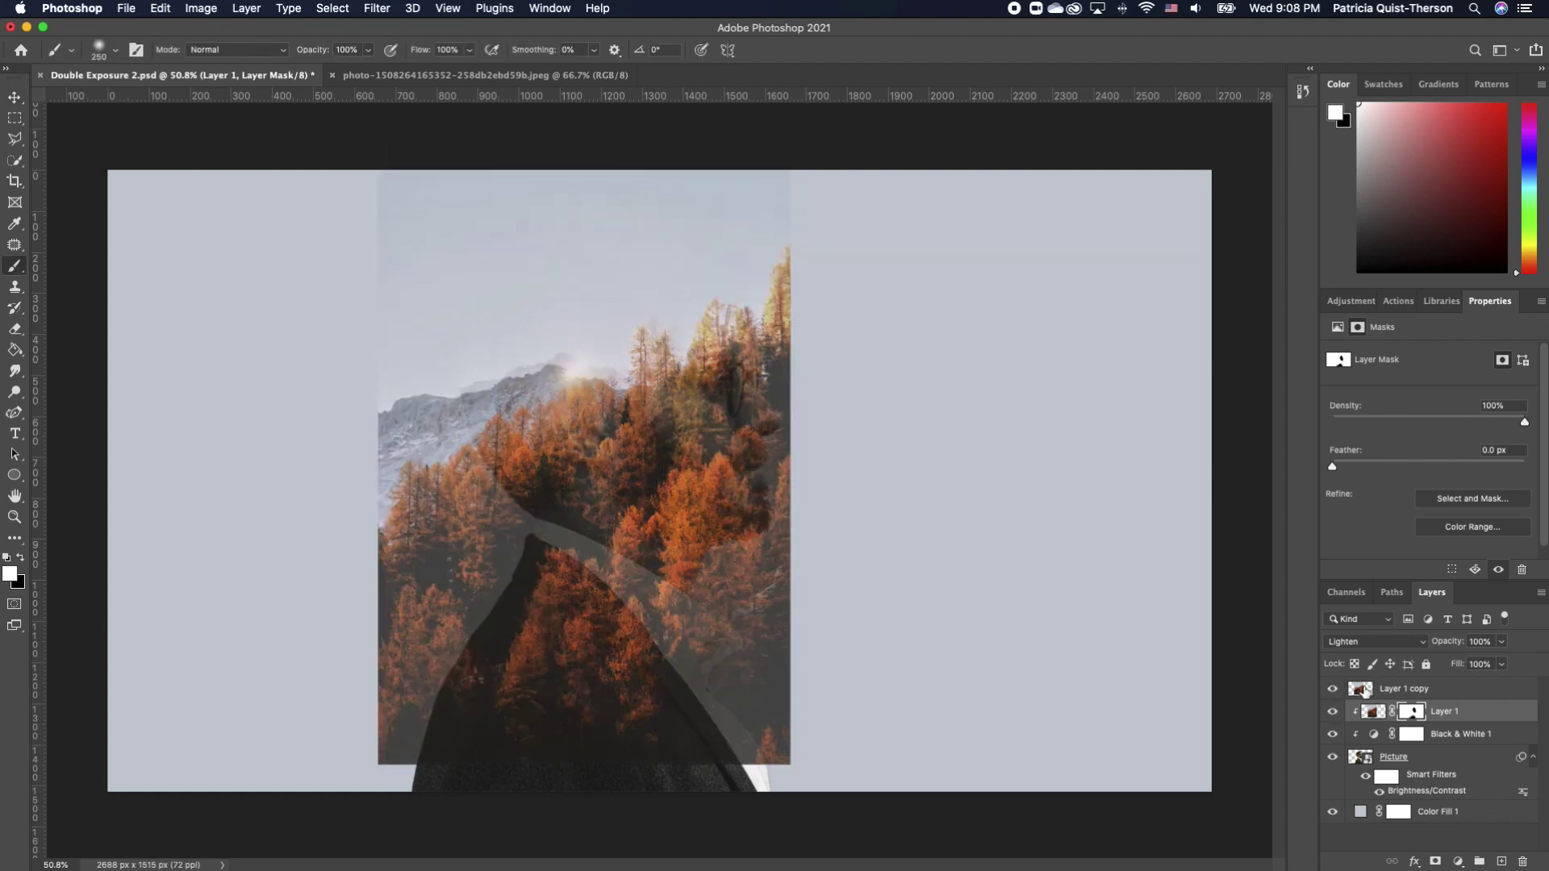
pyautogui.press('v')
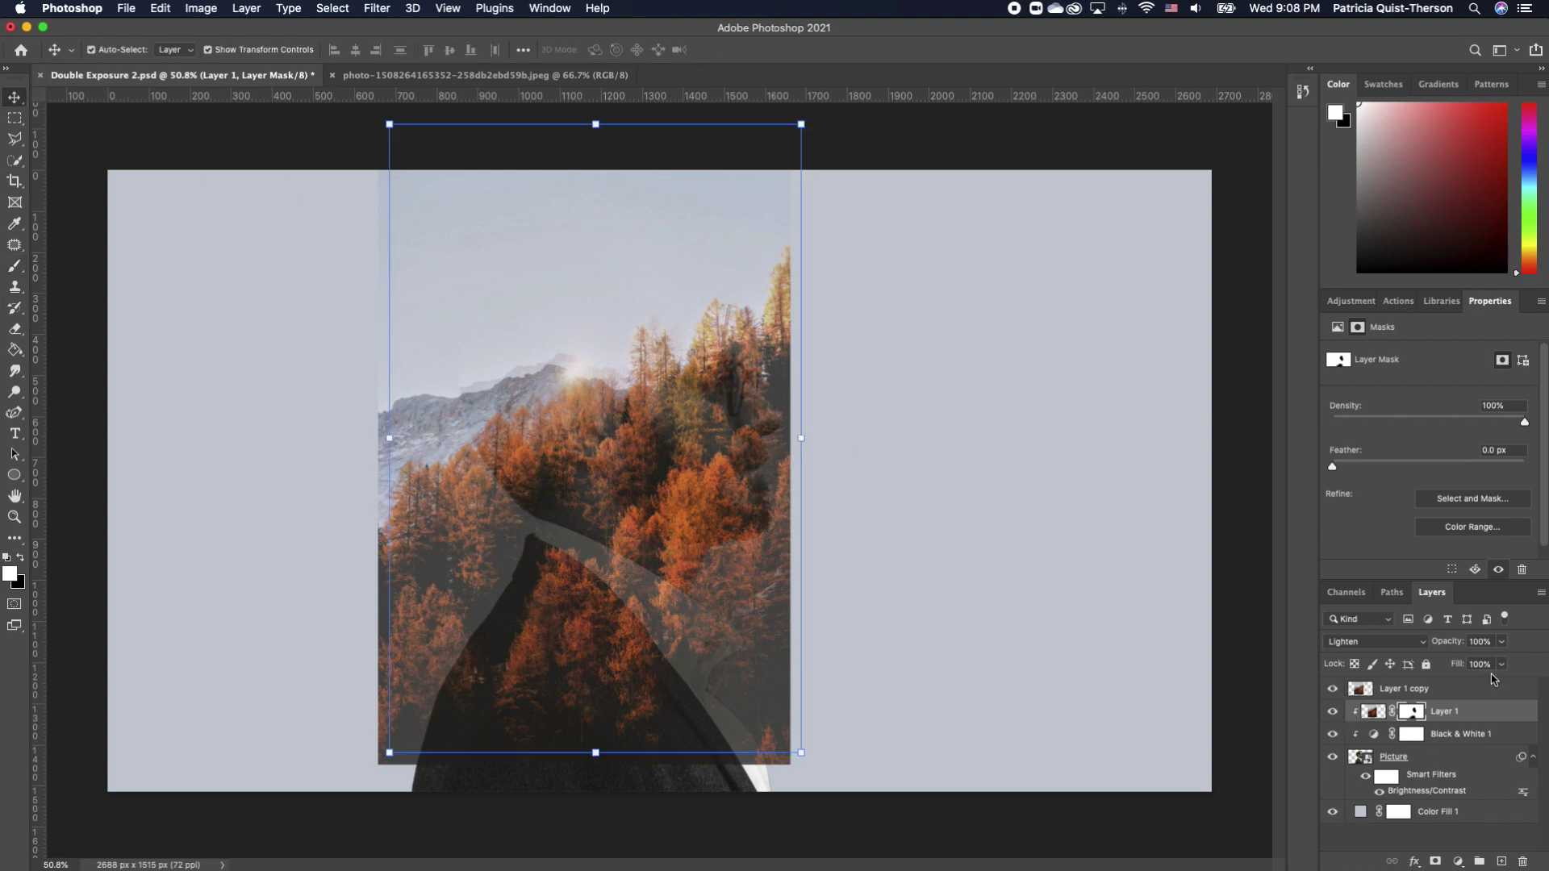
pyautogui.click(1450, 690)
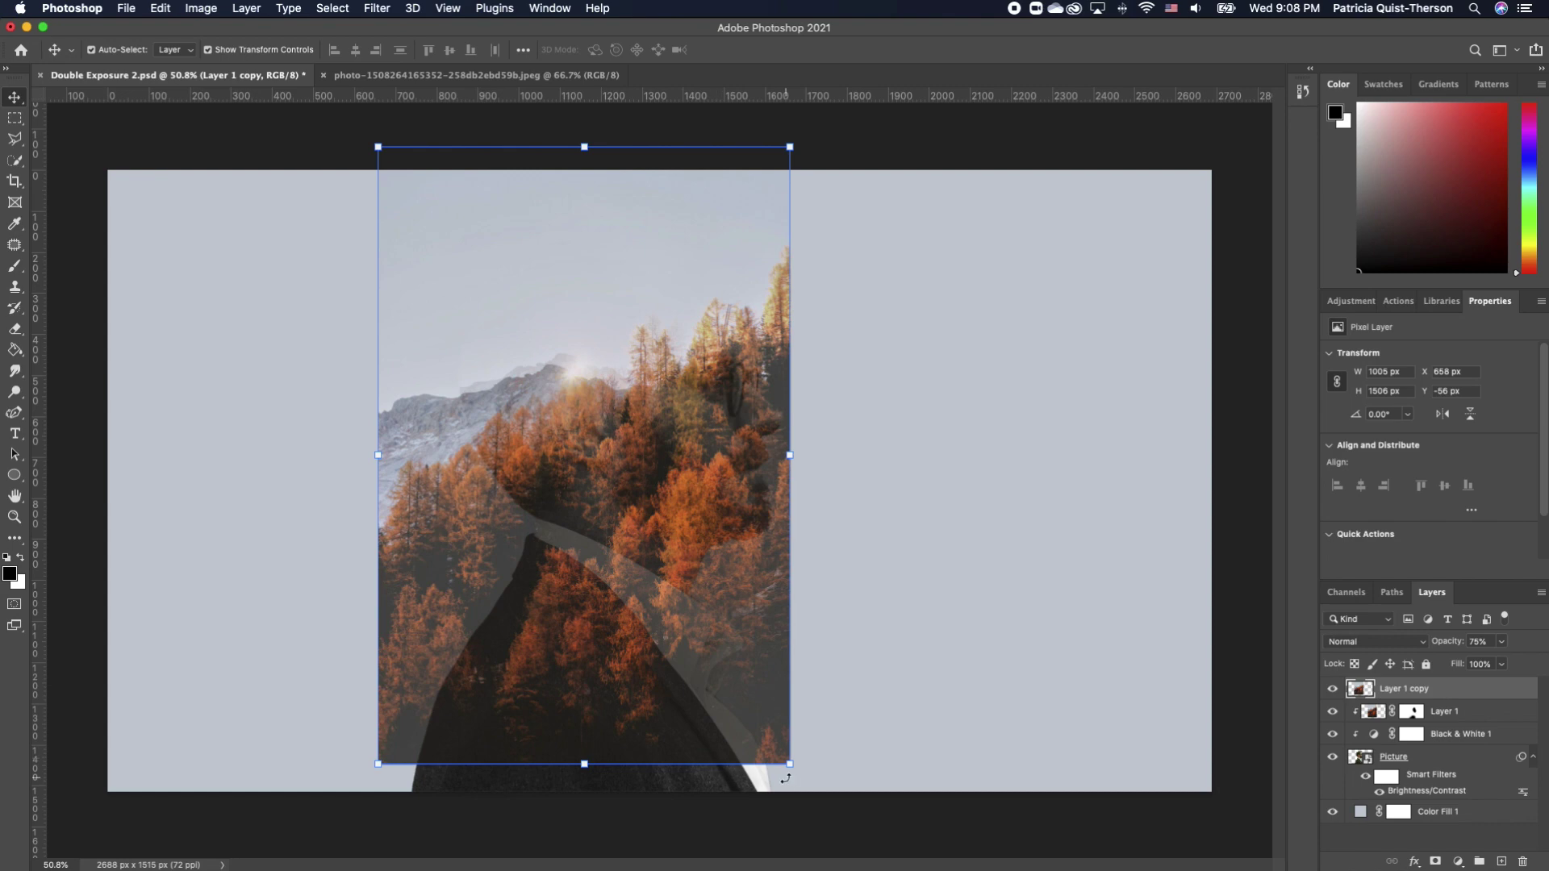
# - Rotate Layer 1 copy 180°, shift it lower over the body, and set 100% opacity
pyautogui.moveTo(796, 782); pyautogui.dragTo(731, 571)
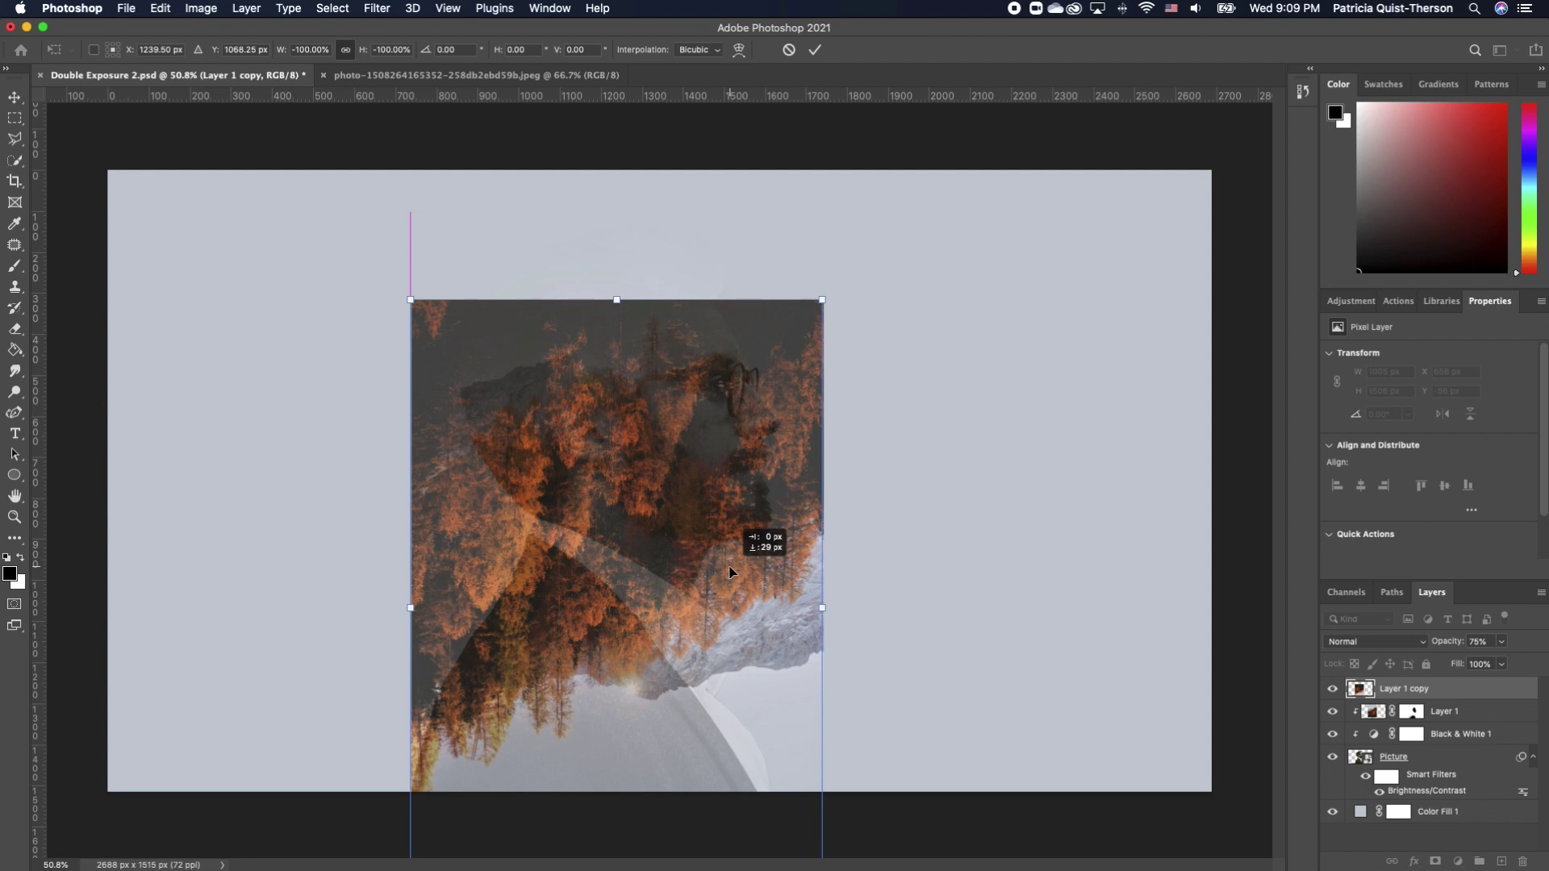
pyautogui.moveTo(730, 572); pyautogui.dragTo(729, 587)
pyautogui.press('Return')
pyautogui.click(1503, 643)
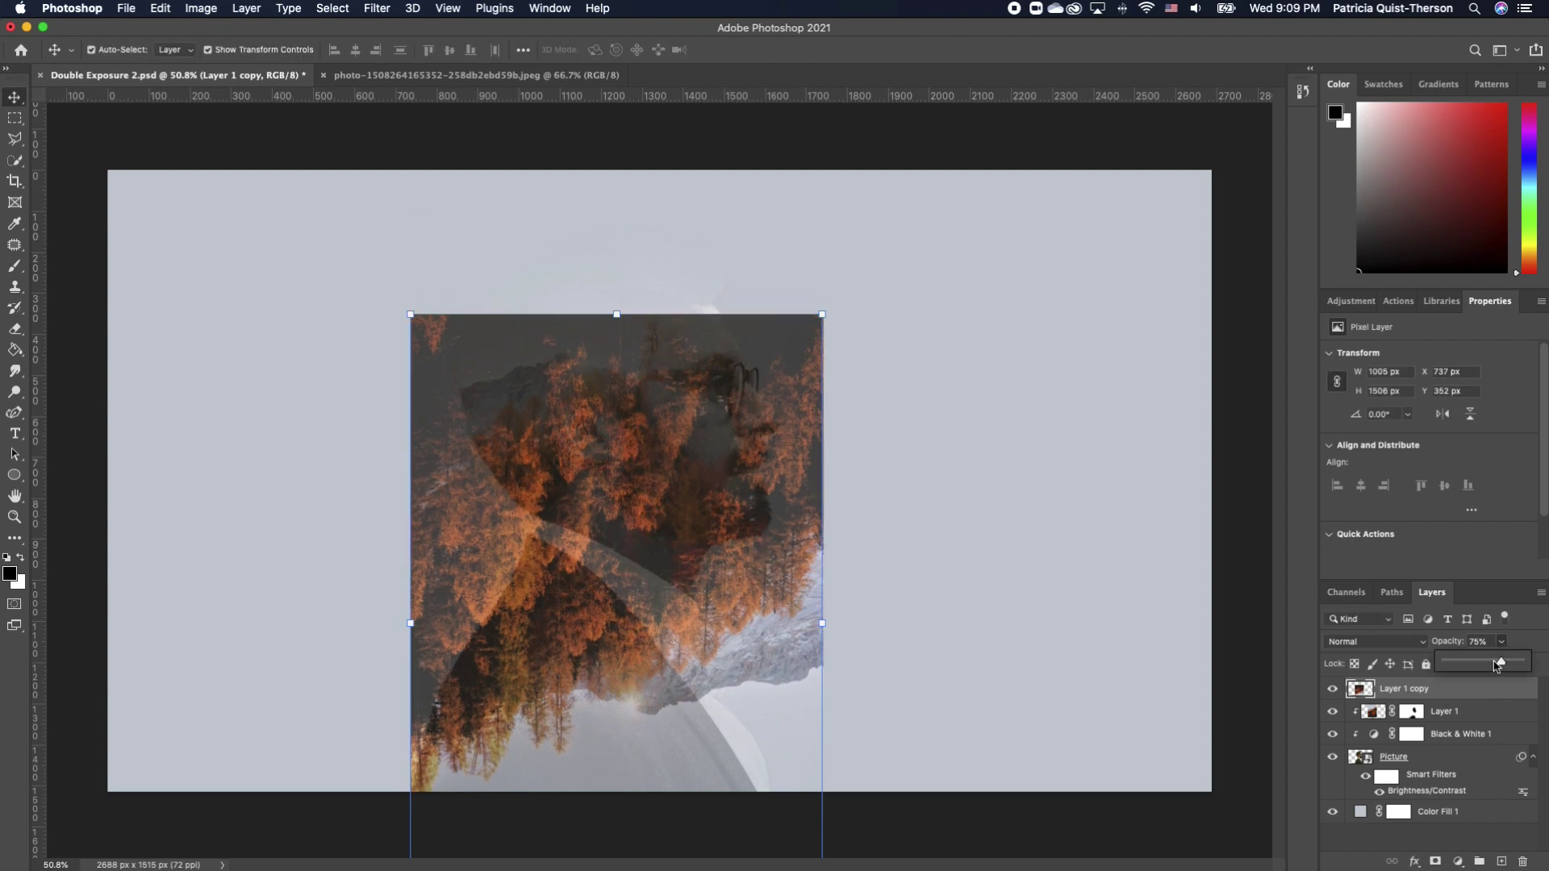
pyautogui.moveTo(1501, 665); pyautogui.dragTo(1525, 663)
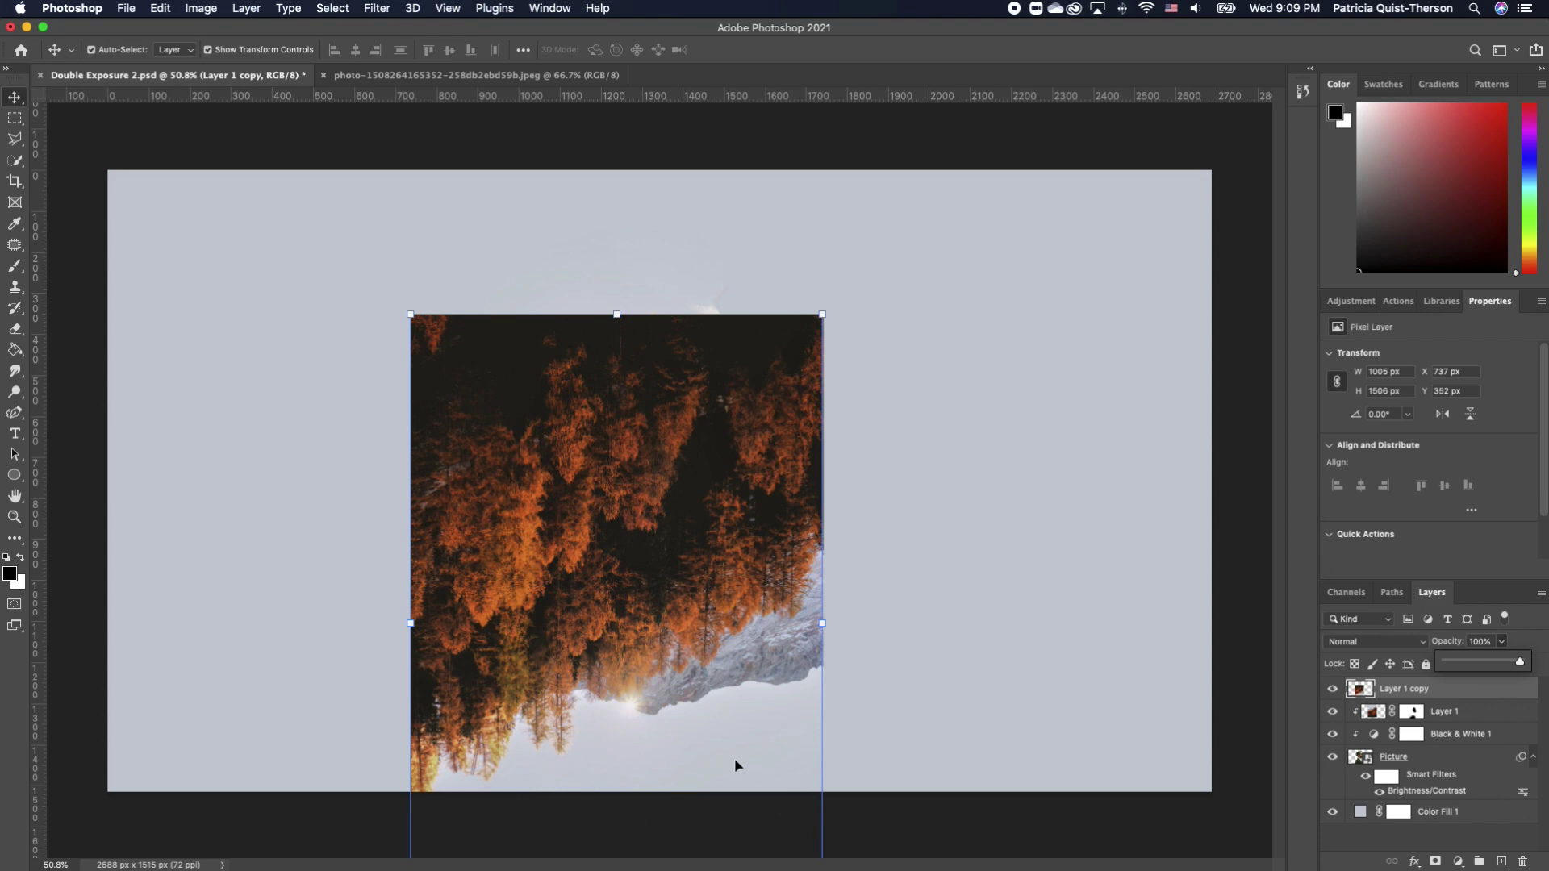
# - Set Layer 1 copy to Lighten blending and give it a layer mask
pyautogui.click(1420, 643)
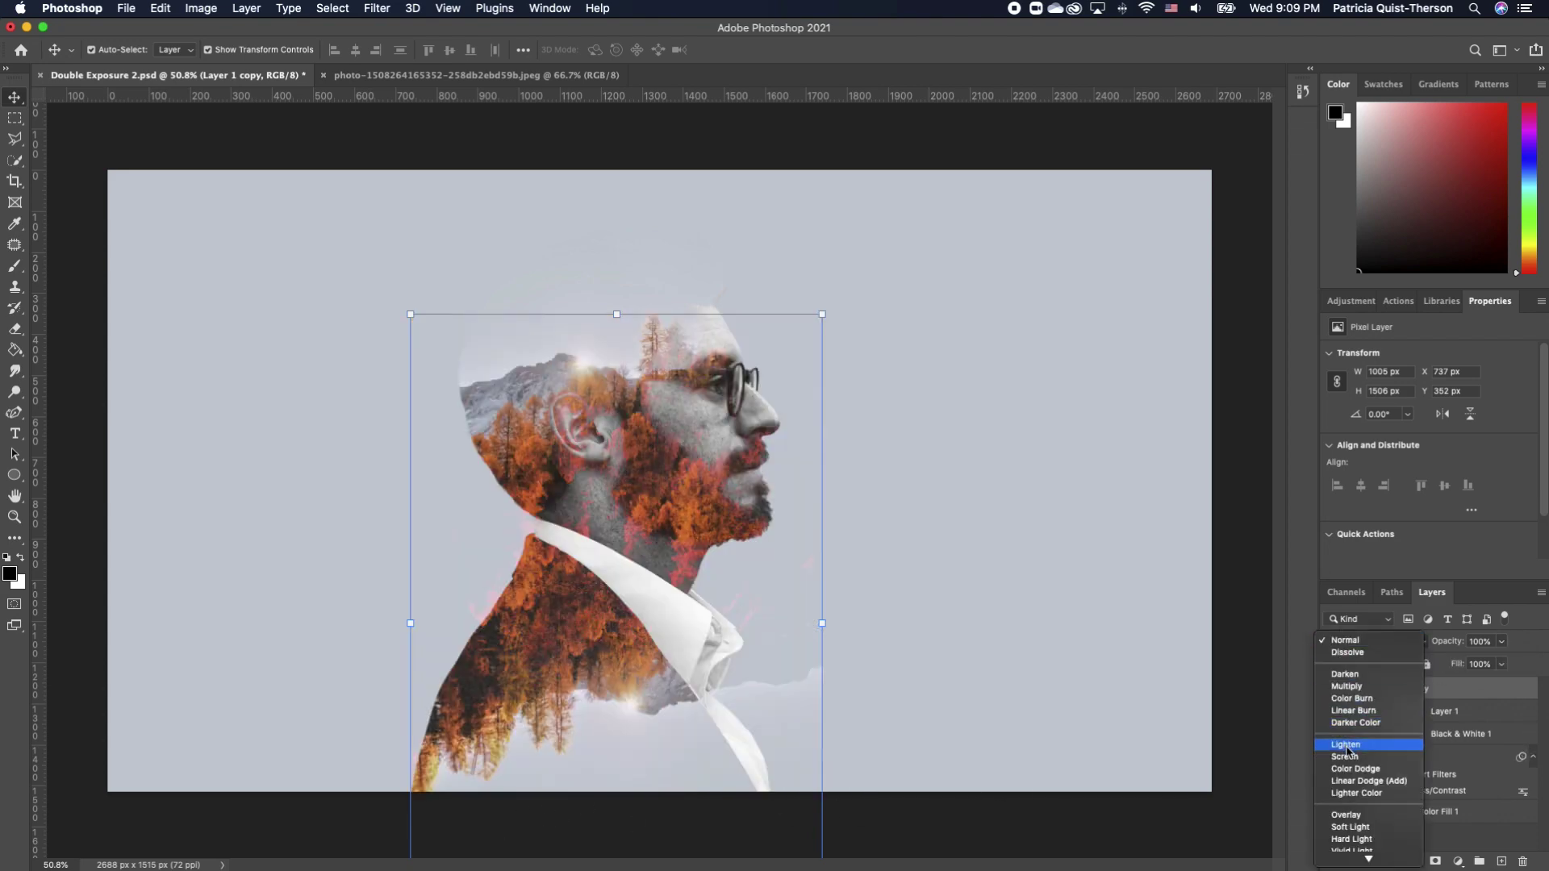
pyautogui.click(1346, 745)
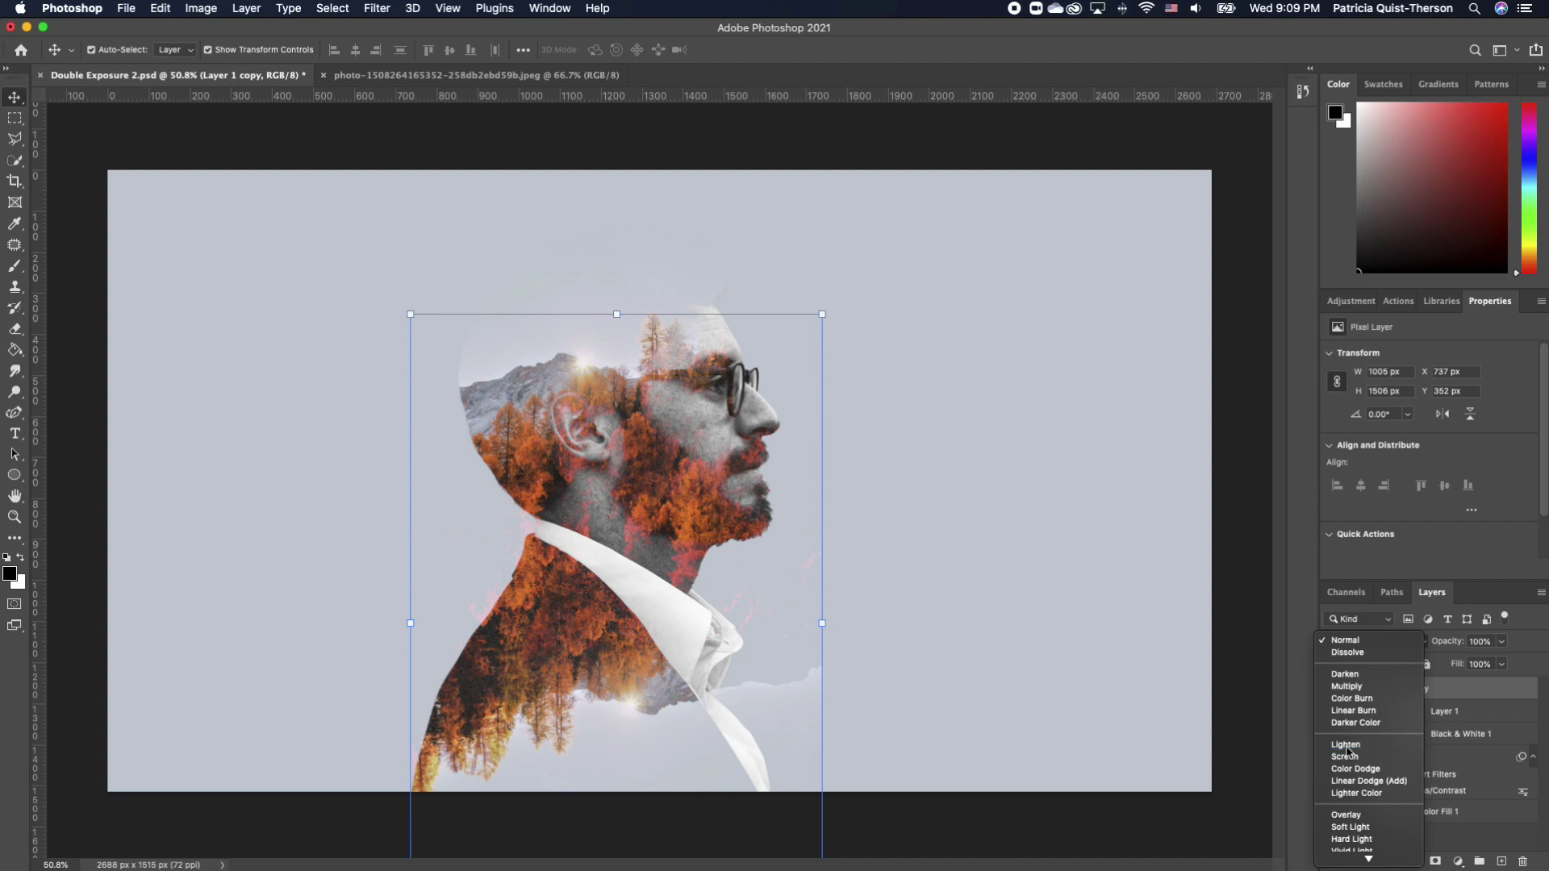
pyautogui.click(777, 635)
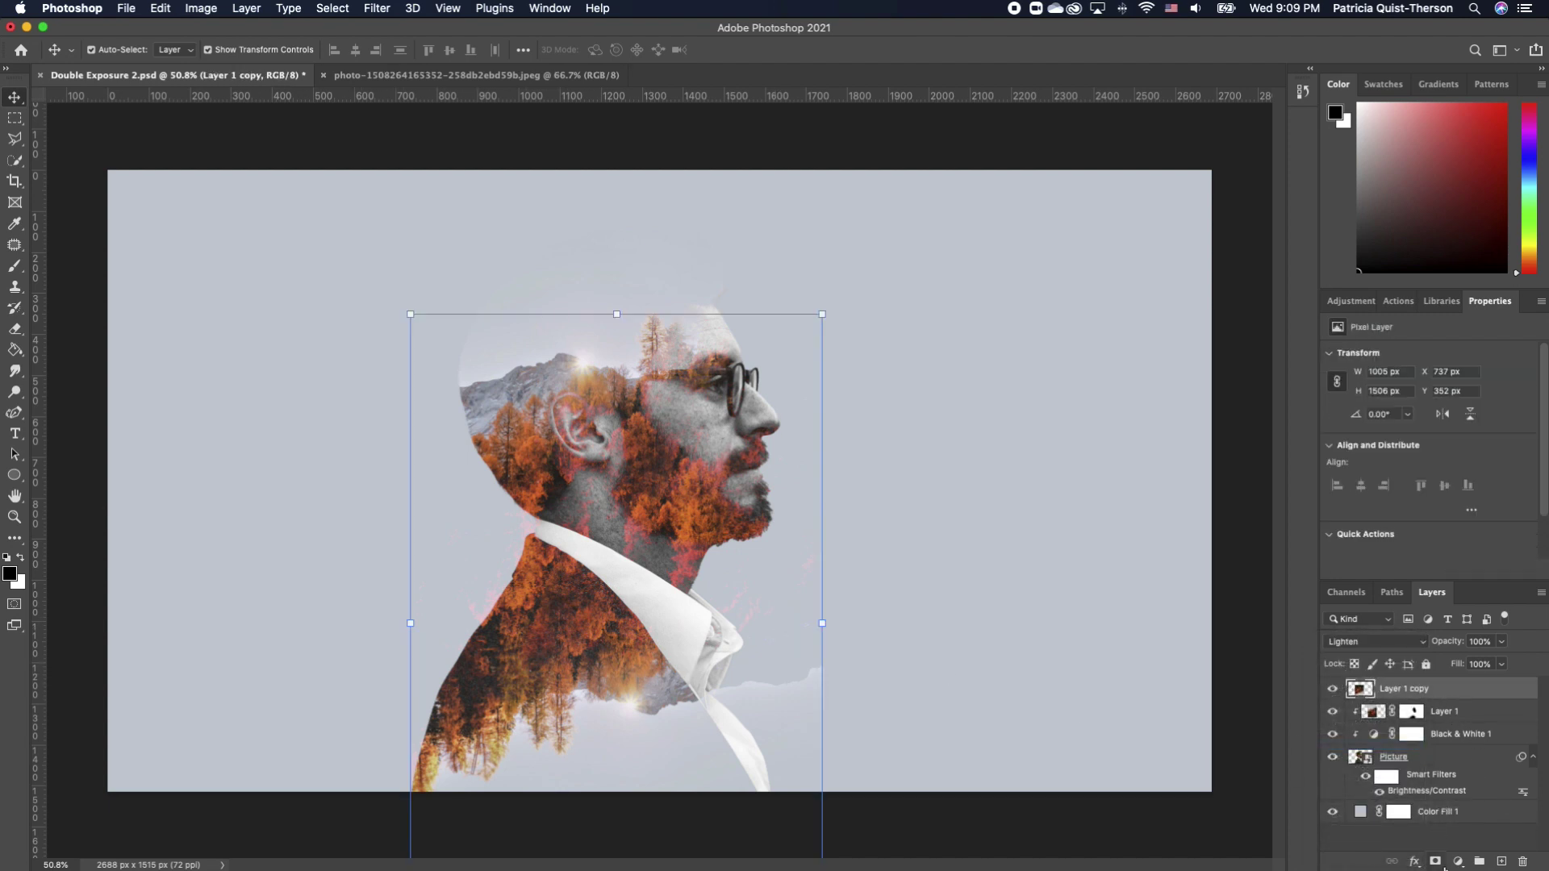
pyautogui.click(1436, 862)
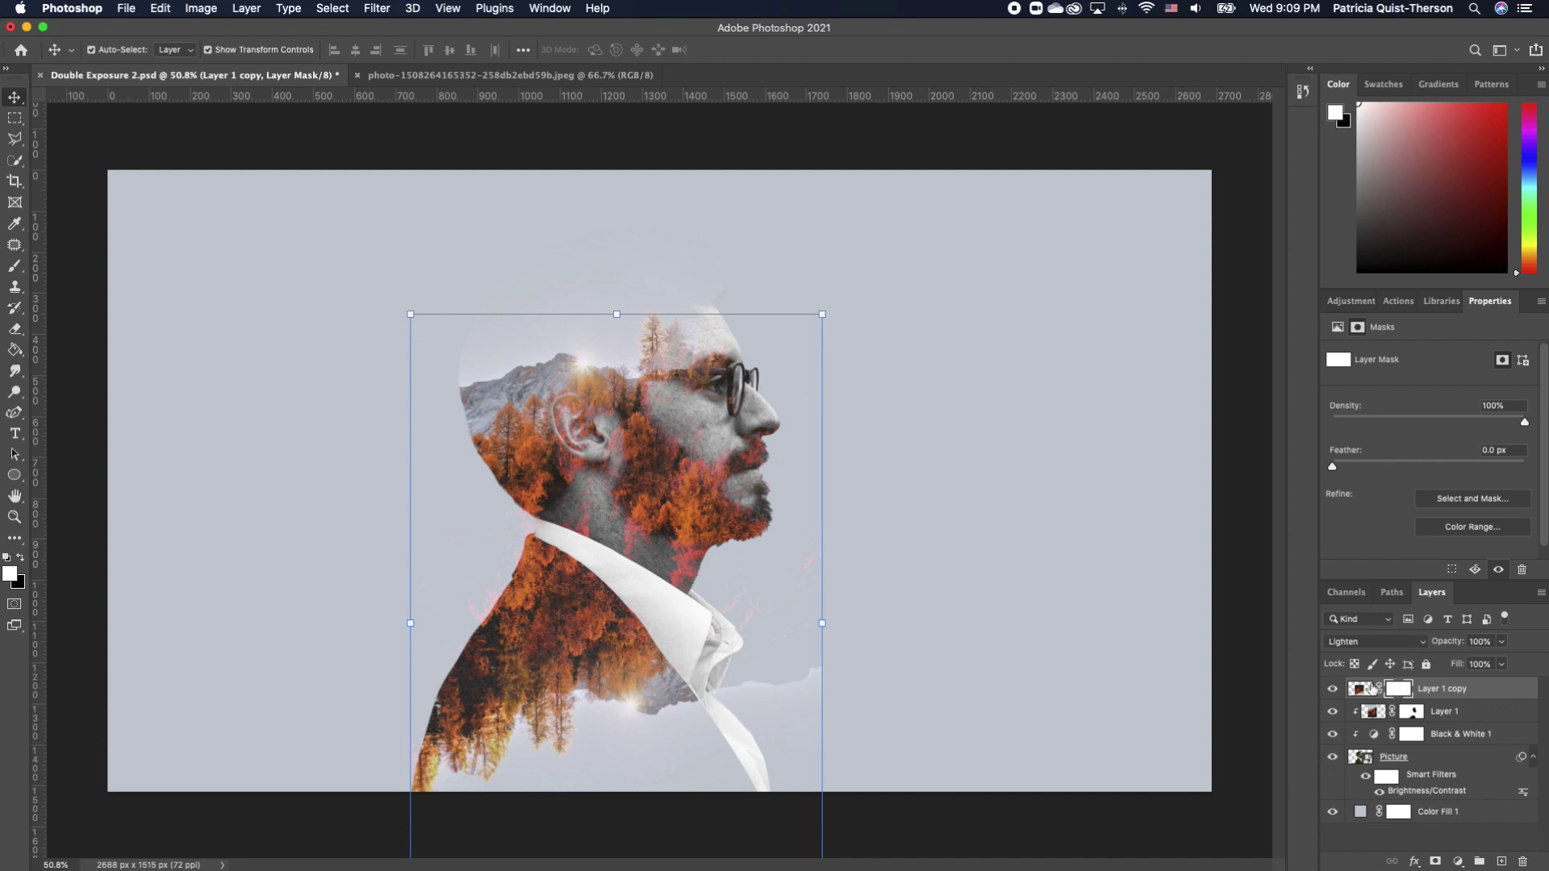
# - Paint black on the mask over the grey mountain patch and the pink shoulder fringe
pyautogui.click(15, 269)
pyautogui.click(20, 558)
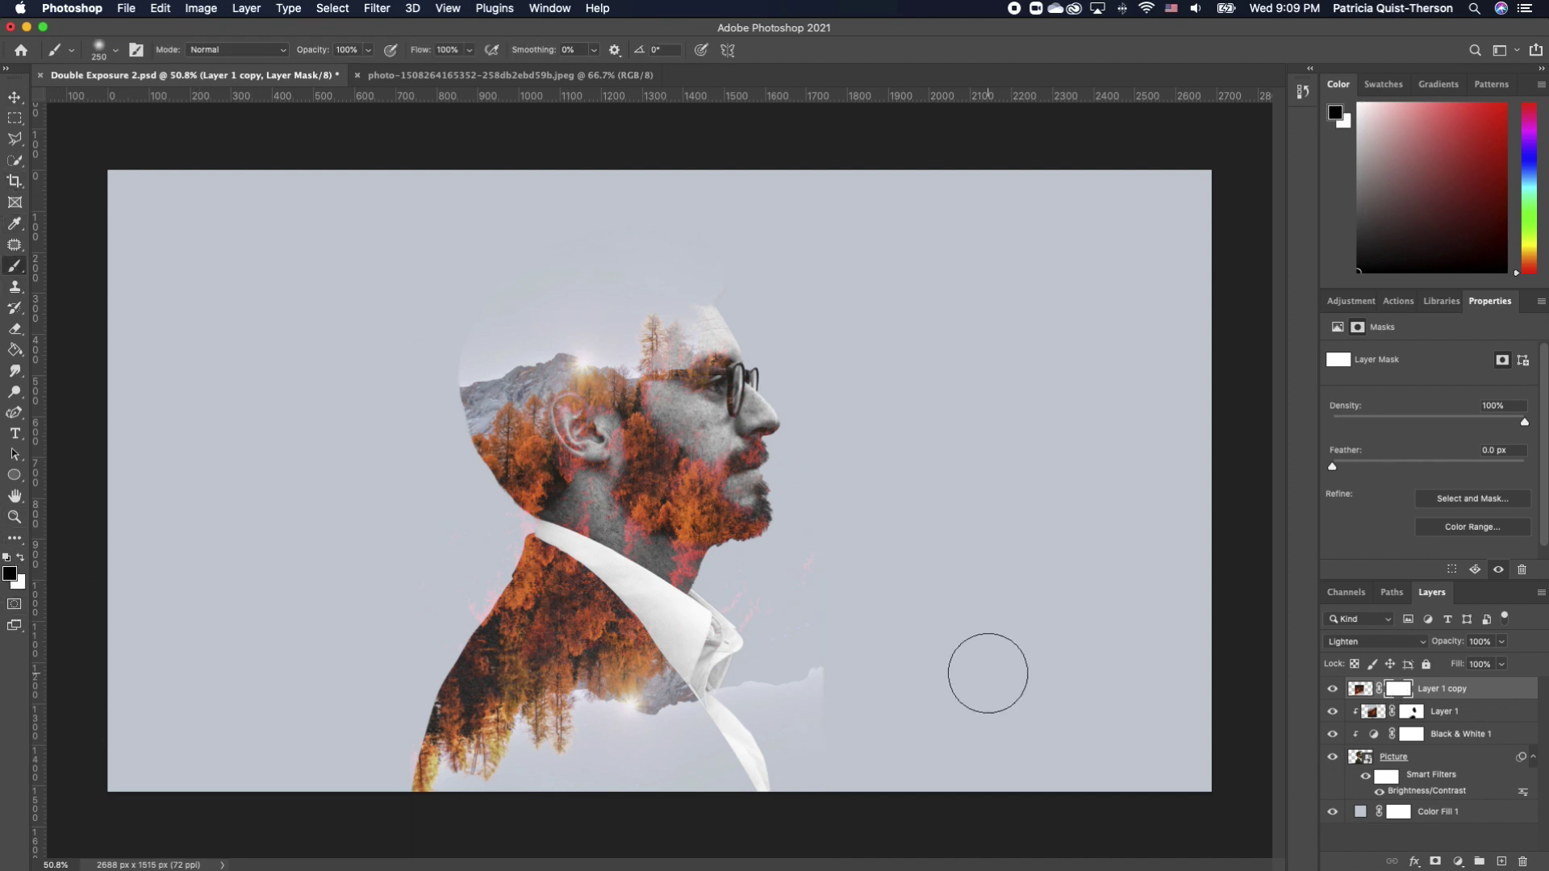
pyautogui.moveTo(832, 656)
pyautogui.mouseDown()
pyautogui.moveTo(751, 697)
pyautogui.moveTo(793, 692)
pyautogui.moveTo(766, 691)
pyautogui.moveTo(774, 595)
pyautogui.moveTo(847, 508)
pyautogui.mouseUp()
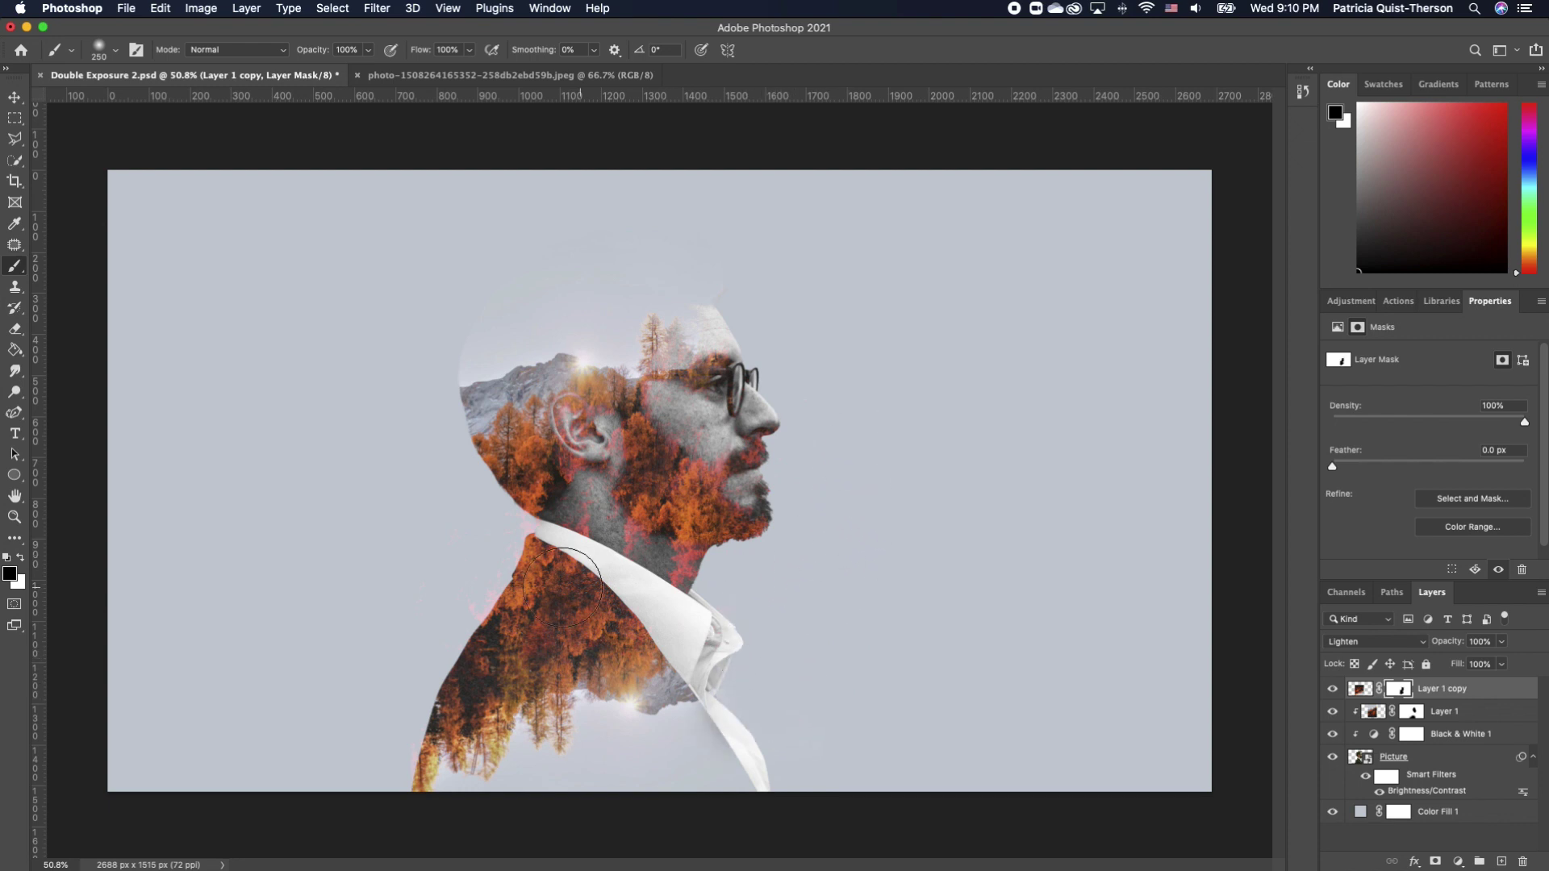
pyautogui.moveTo(438, 602)
pyautogui.mouseDown()
pyautogui.moveTo(463, 589)
pyautogui.moveTo(486, 520)
pyautogui.moveTo(472, 545)
pyautogui.moveTo(491, 537)
pyautogui.moveTo(460, 536)
pyautogui.mouseUp()
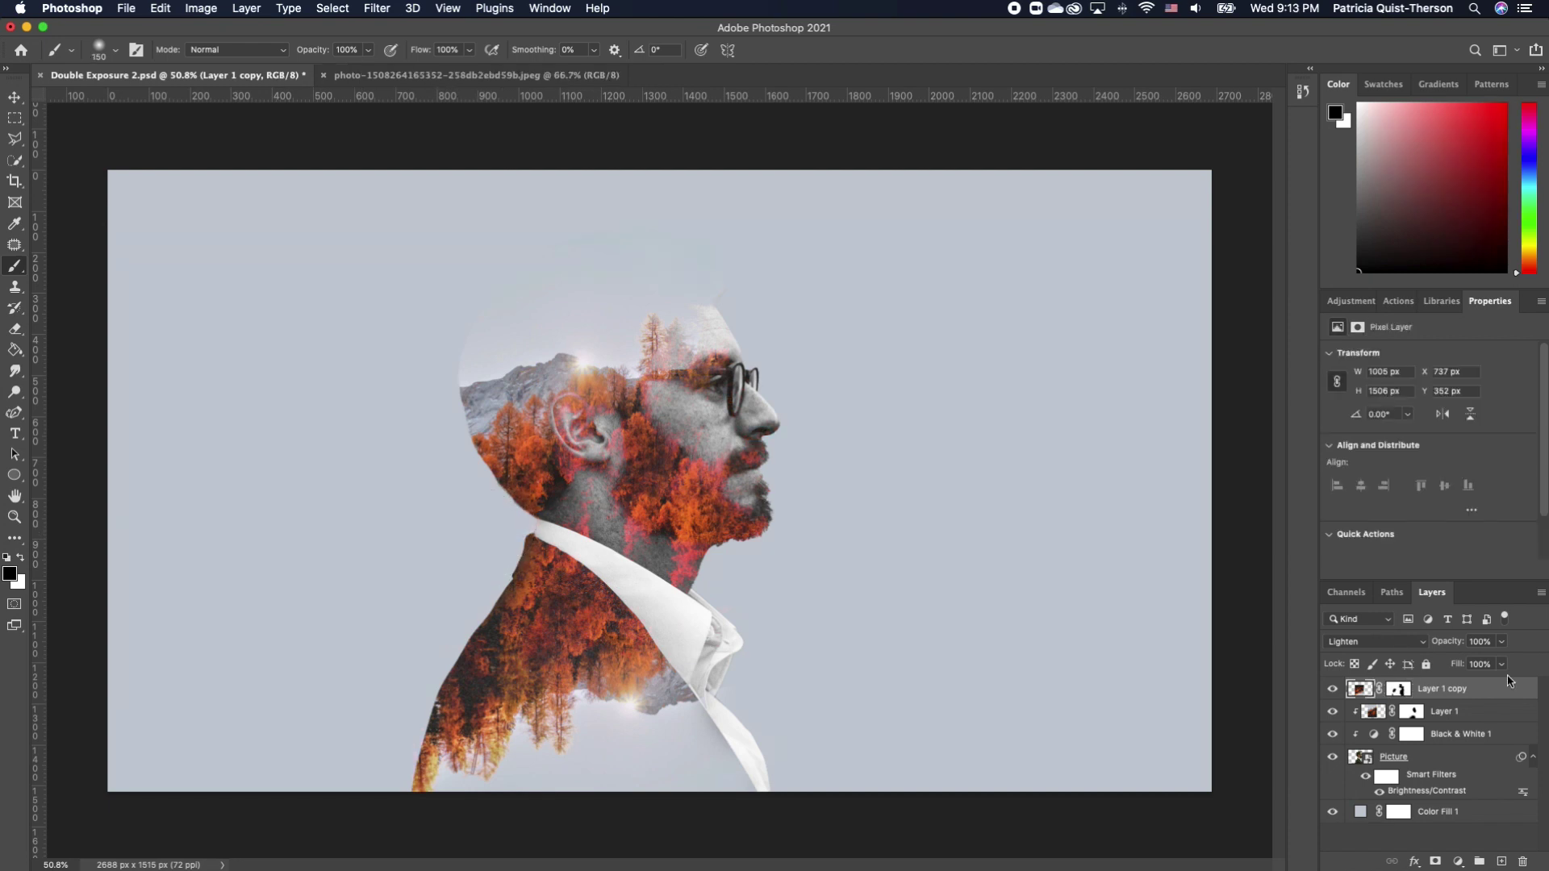
pyautogui.click(1459, 862)
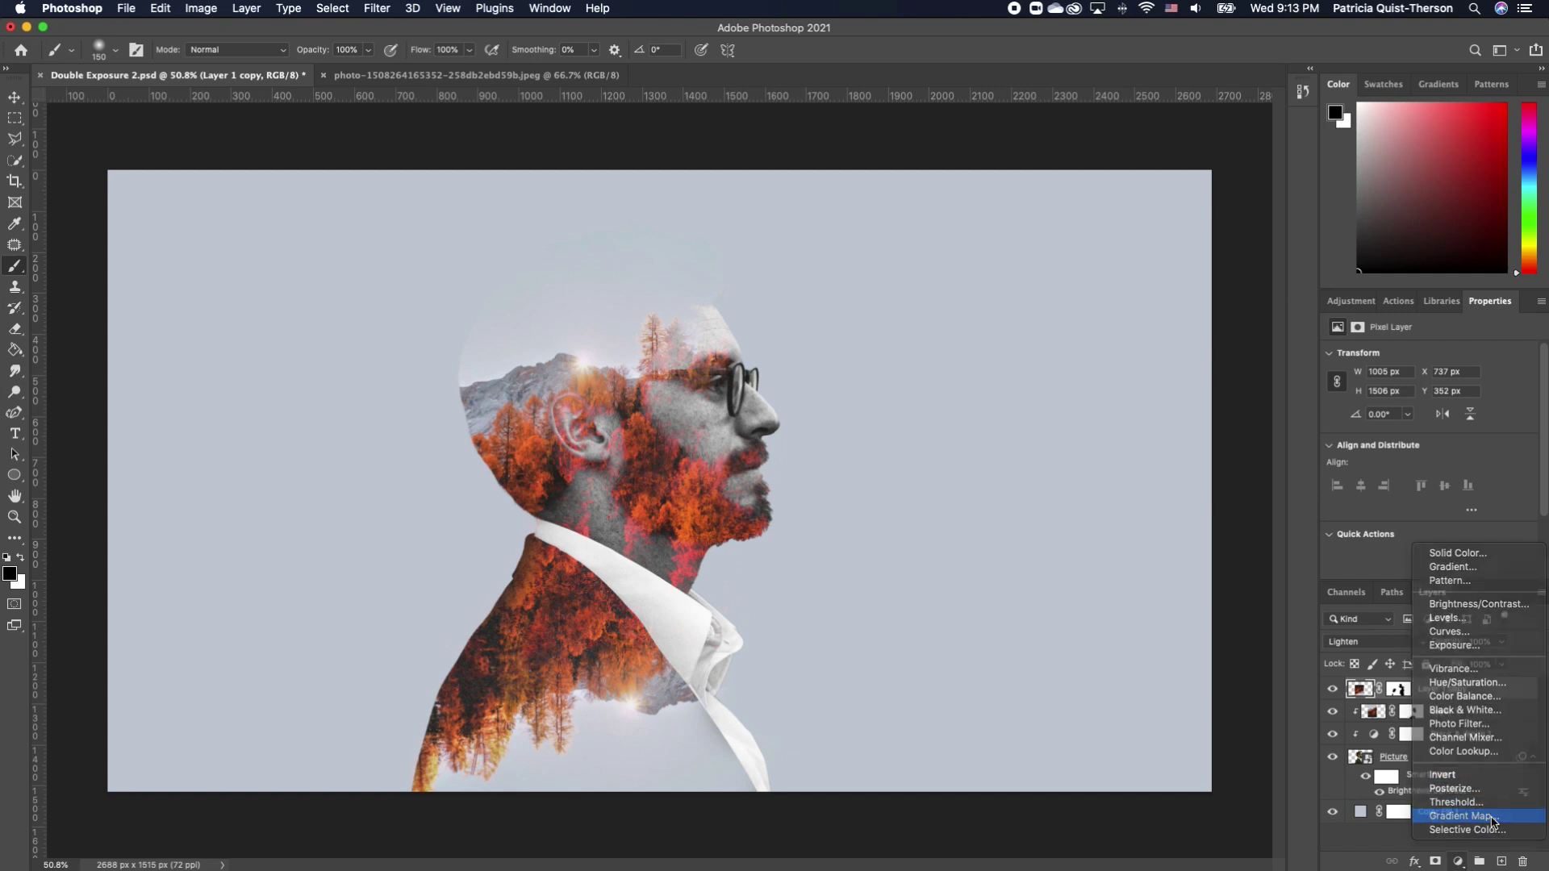
# - Add a Gradient Map using the Orange_08 preset from the Oranges group
pyautogui.click(1493, 821)
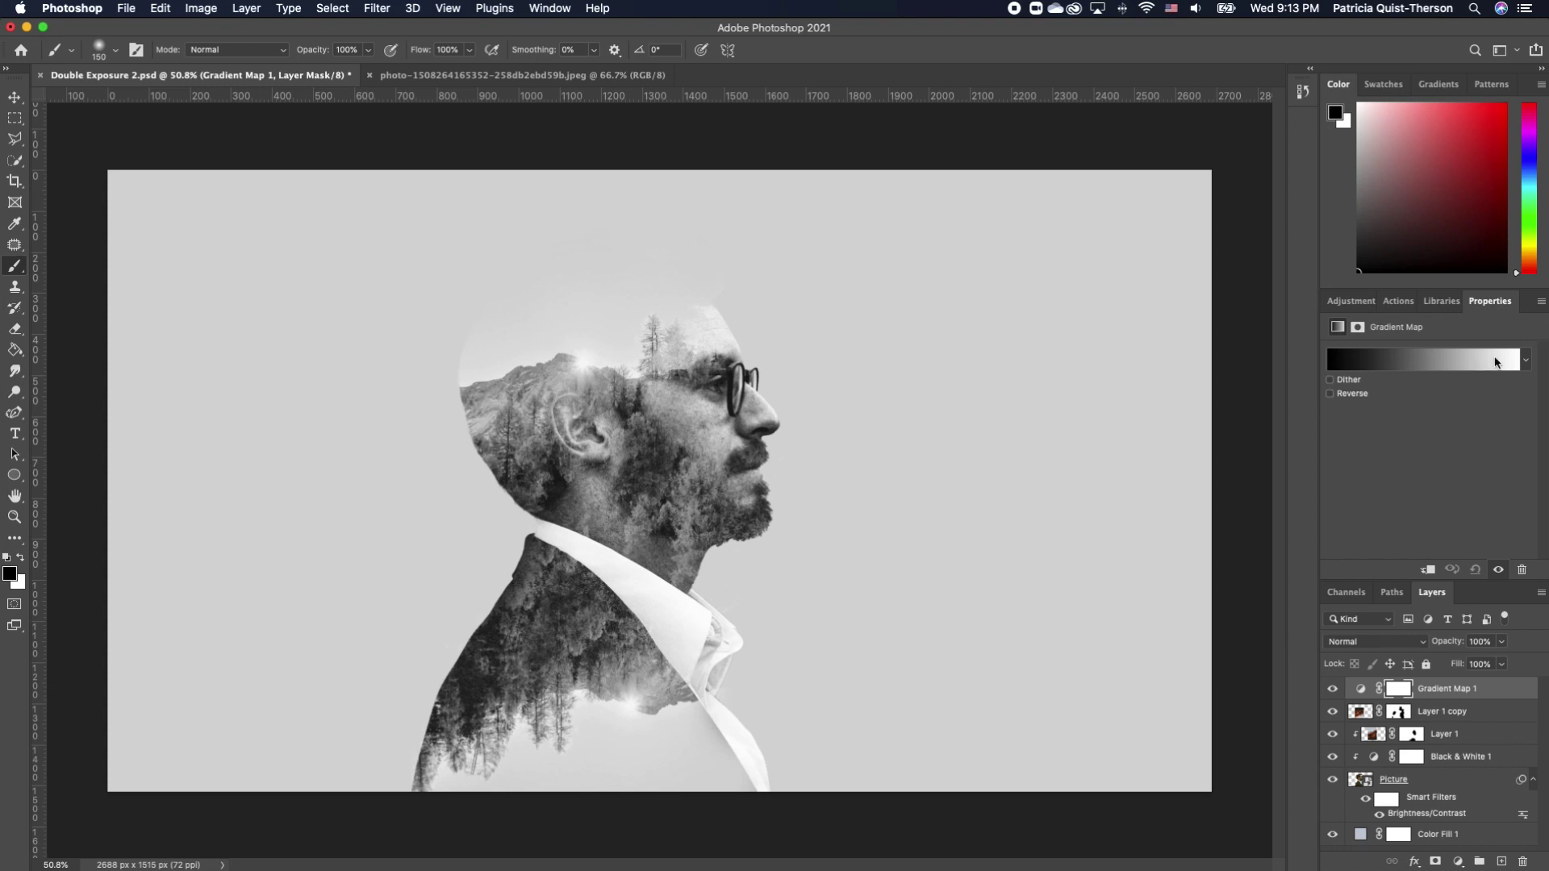
pyautogui.click(1497, 363)
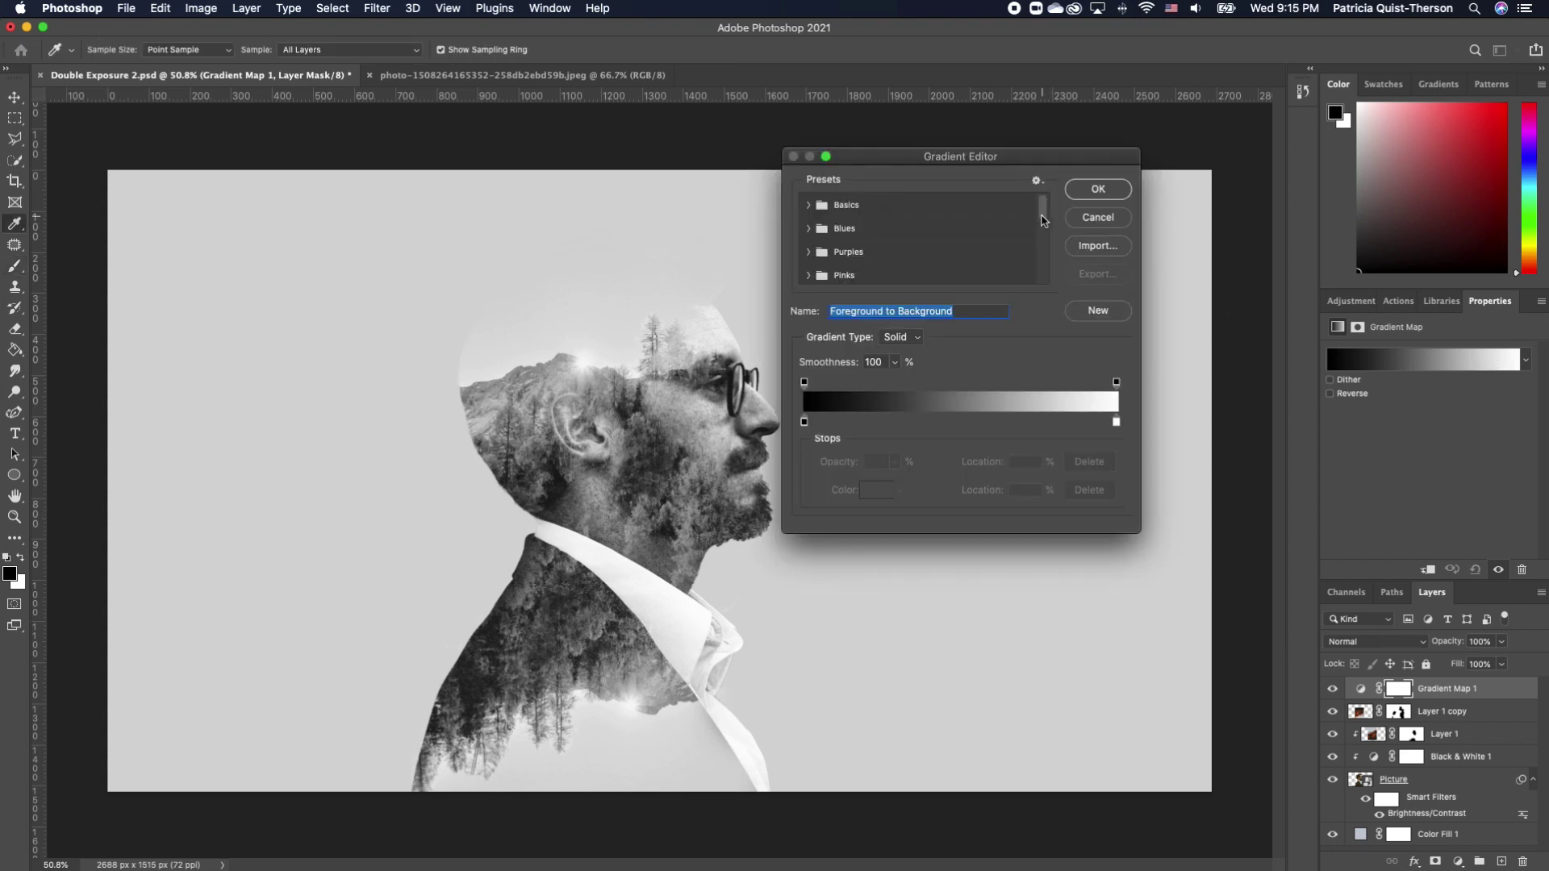
pyautogui.moveTo(1042, 219); pyautogui.dragTo(1042, 244)
pyautogui.click(808, 243)
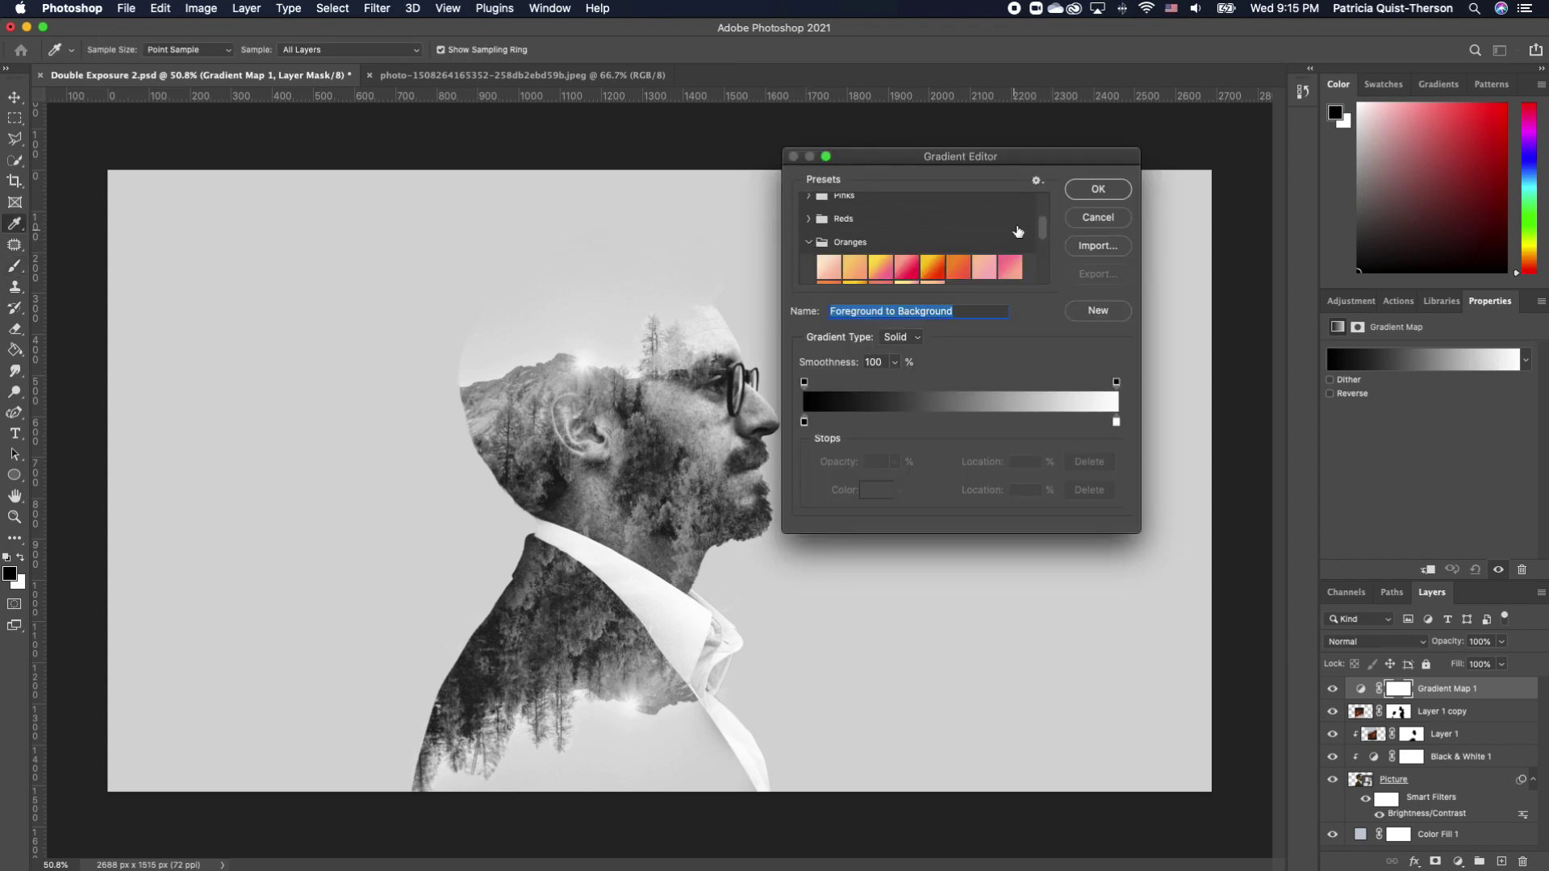
pyautogui.moveTo(1043, 226); pyautogui.dragTo(1043, 240)
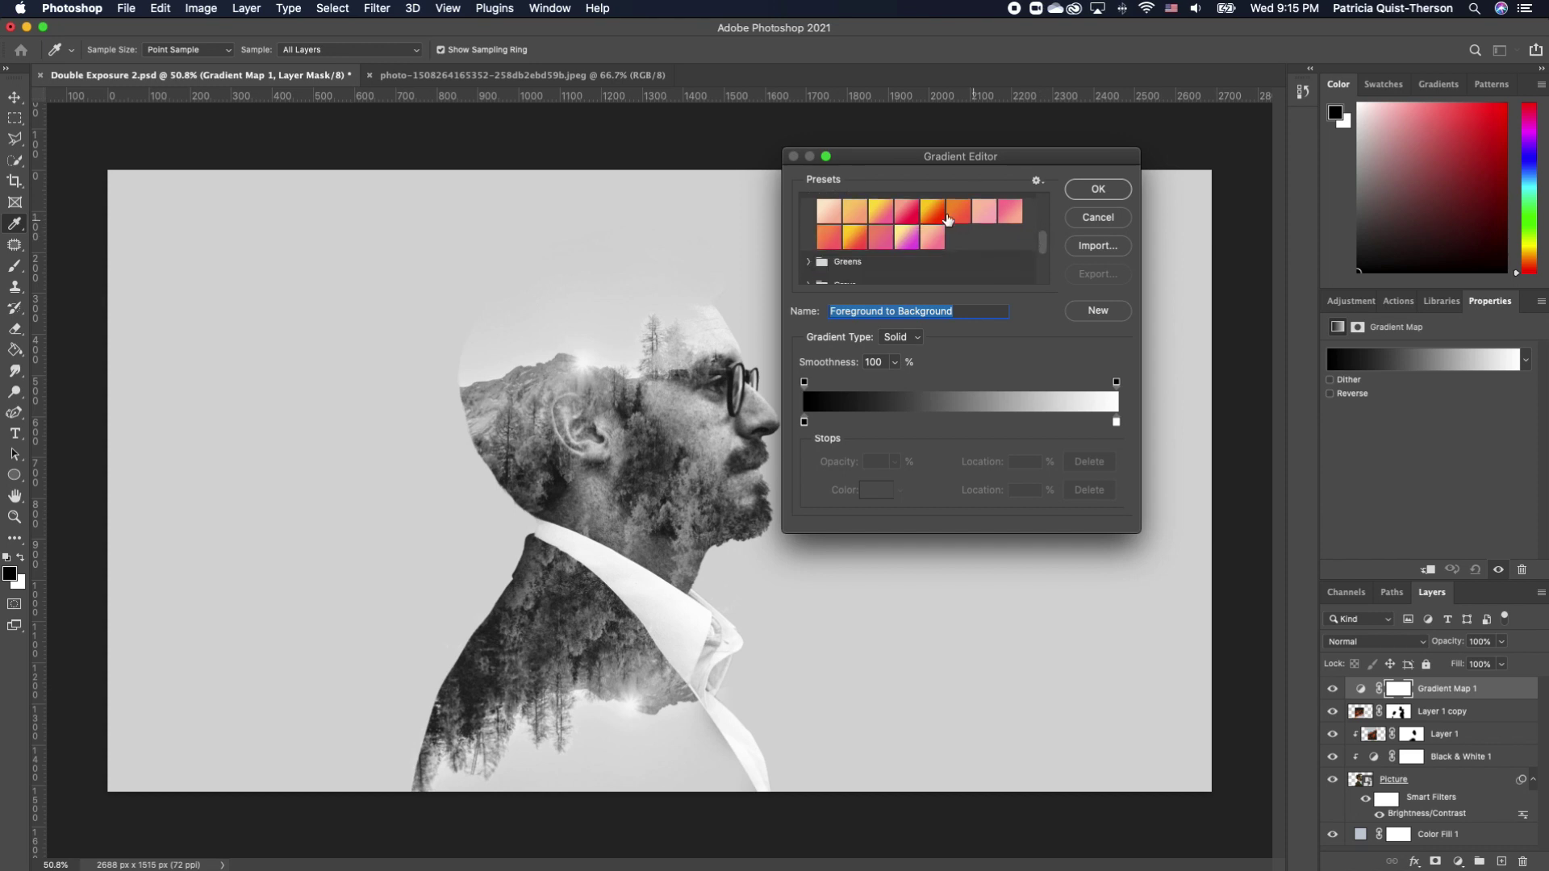
pyautogui.click(1010, 211)
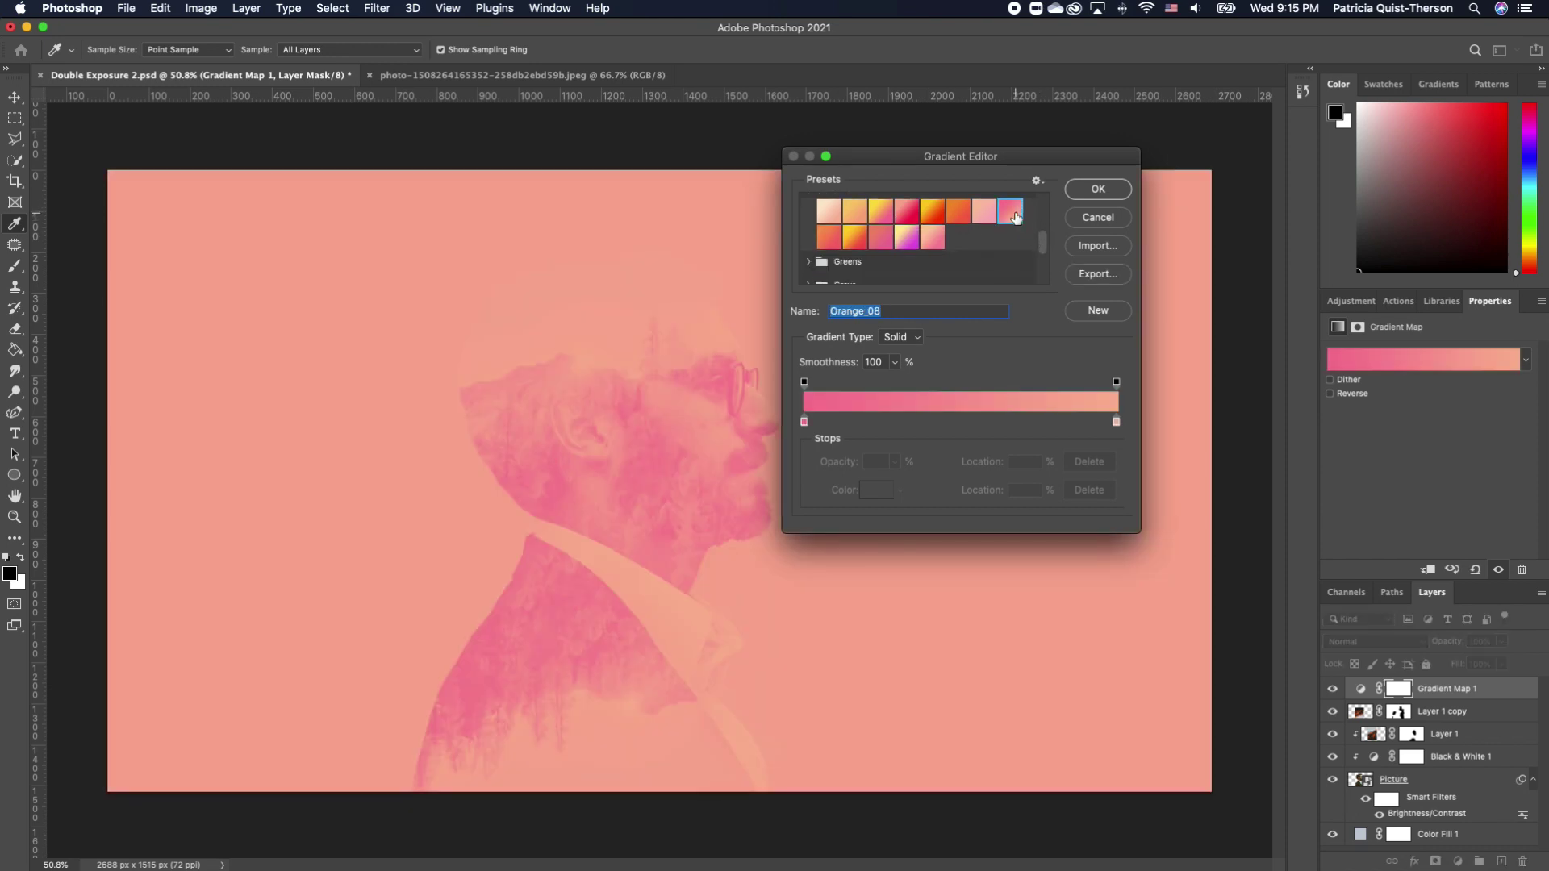
# - Duplicate the left gradient stop to add a new colour stop near 24%
pyautogui.click(804, 422)
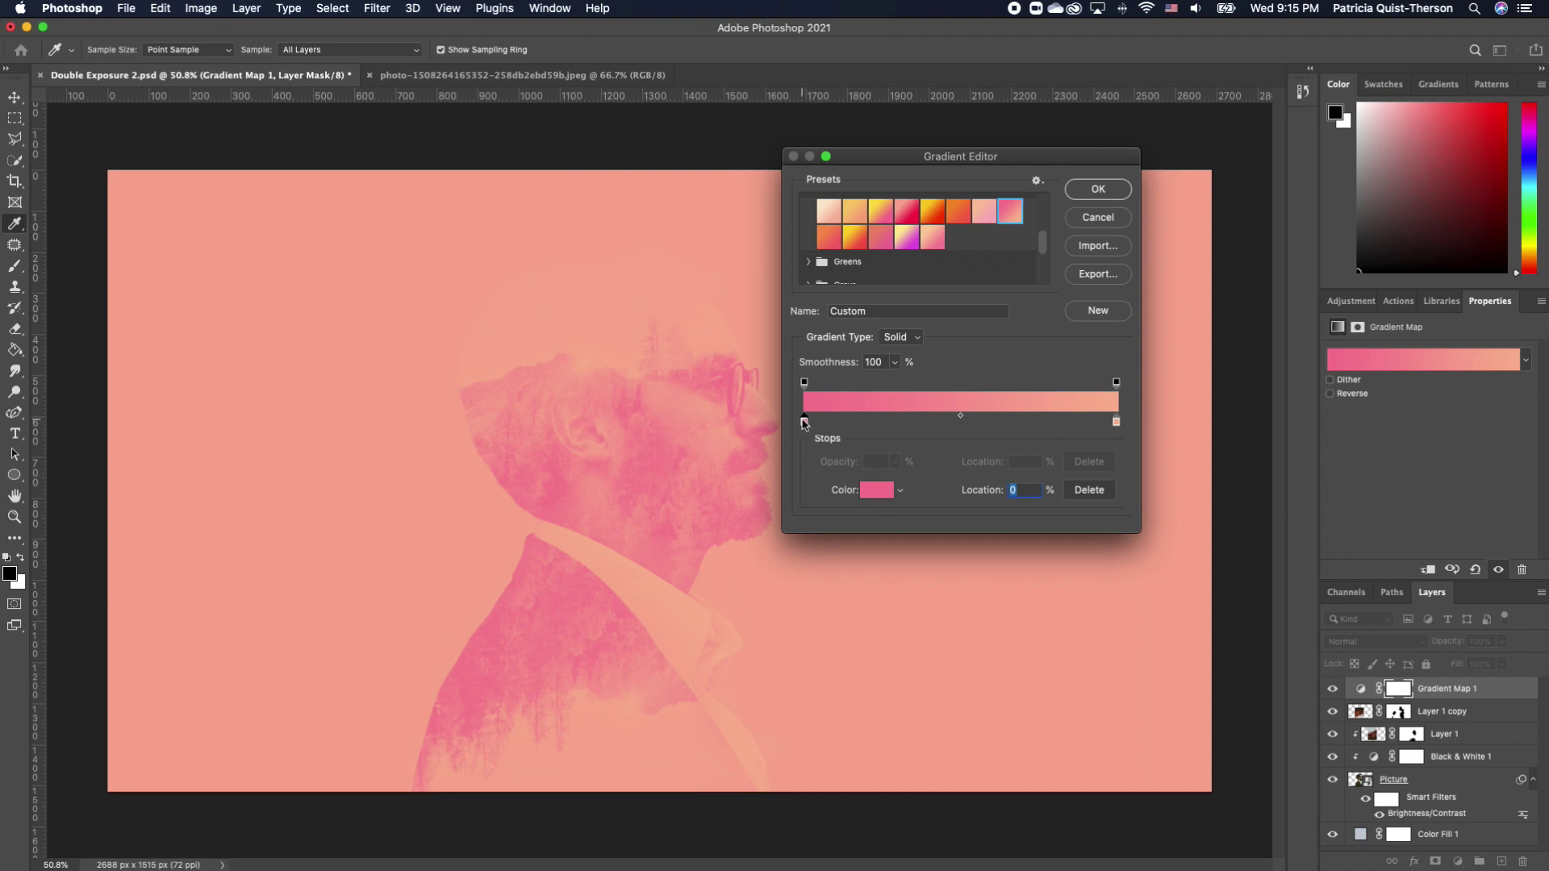
pyautogui.press('alt')
pyautogui.moveTo(806, 424); pyautogui.dragTo(867, 423)
pyautogui.press('alt')
pyautogui.moveTo(870, 426)
pyautogui.mouseDown()
pyautogui.moveTo(946, 438)
pyautogui.moveTo(1031, 420)
pyautogui.moveTo(878, 420)
pyautogui.mouseUp()
pyautogui.press('alt')
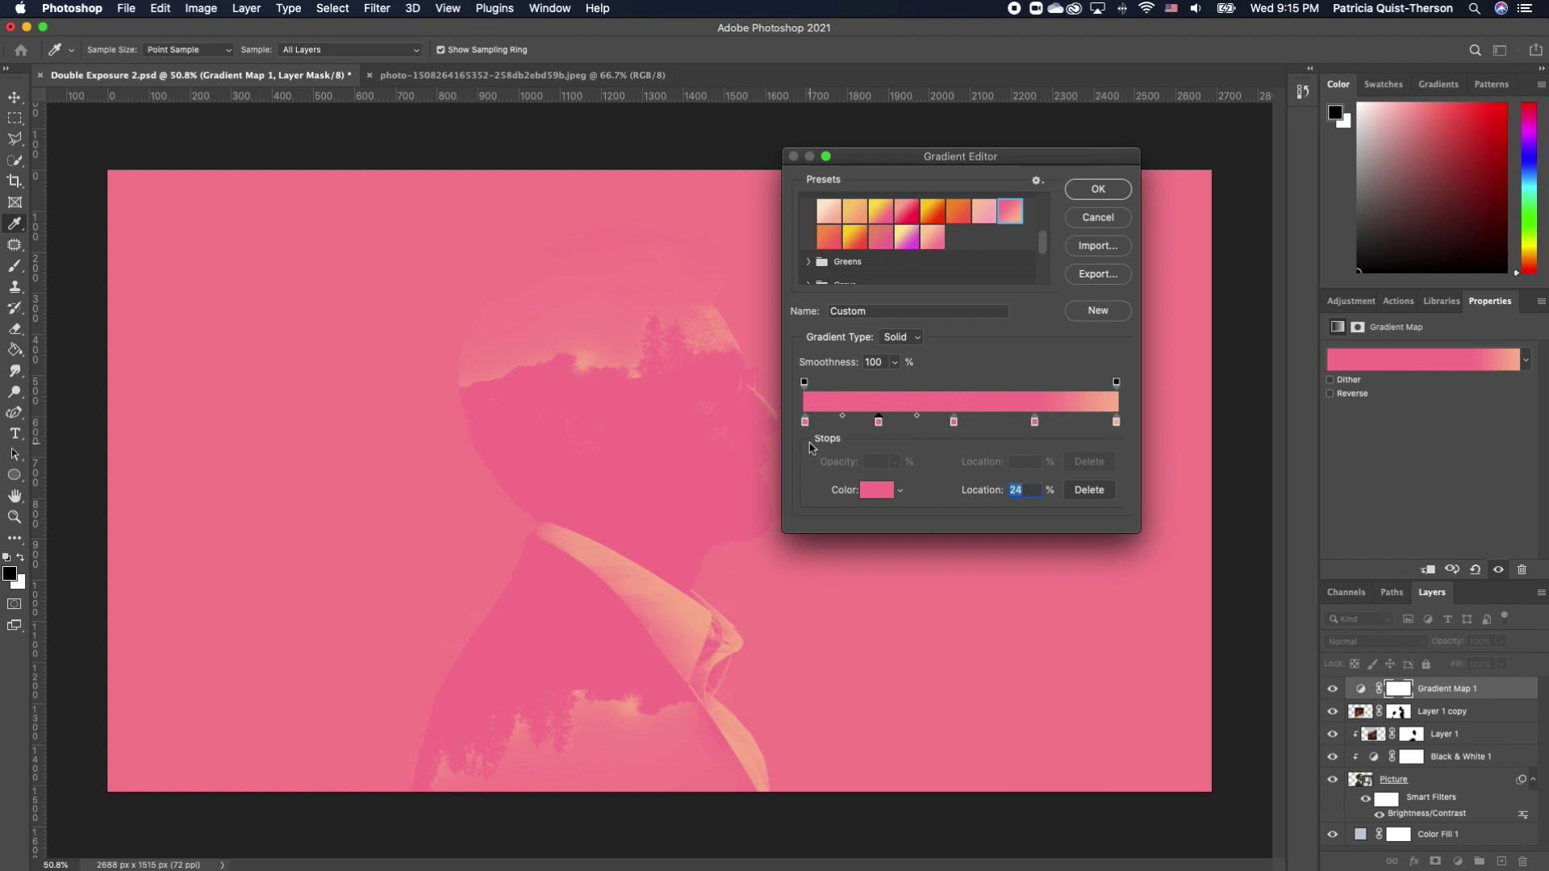
# - Set the leftmost stop to near-black and the 24% stop to dark grey
pyautogui.click(805, 421)
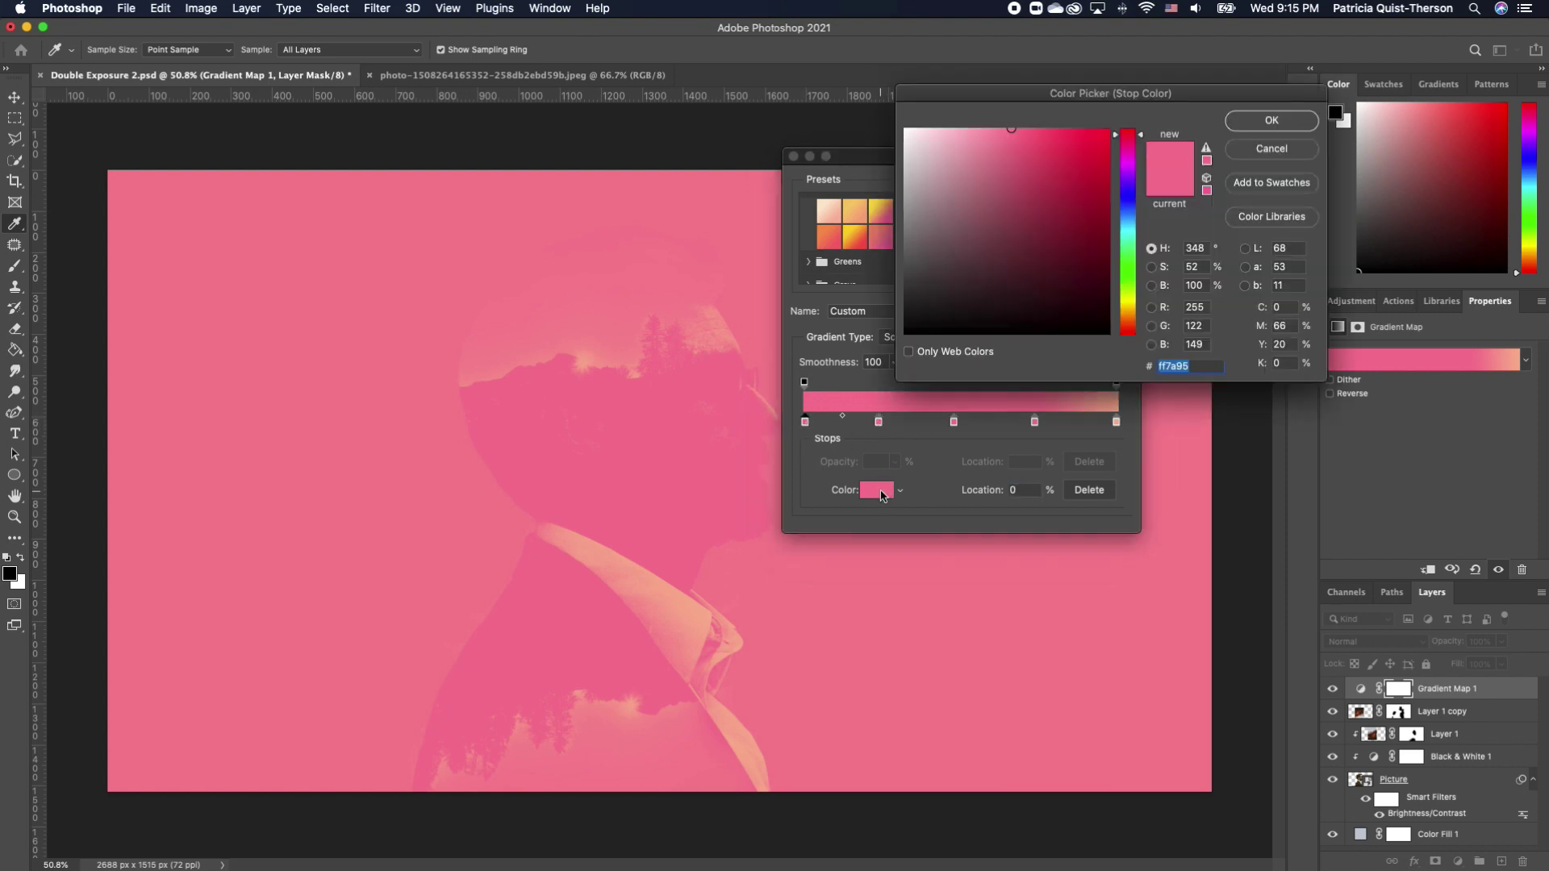
pyautogui.click(877, 490)
pyautogui.click(912, 328)
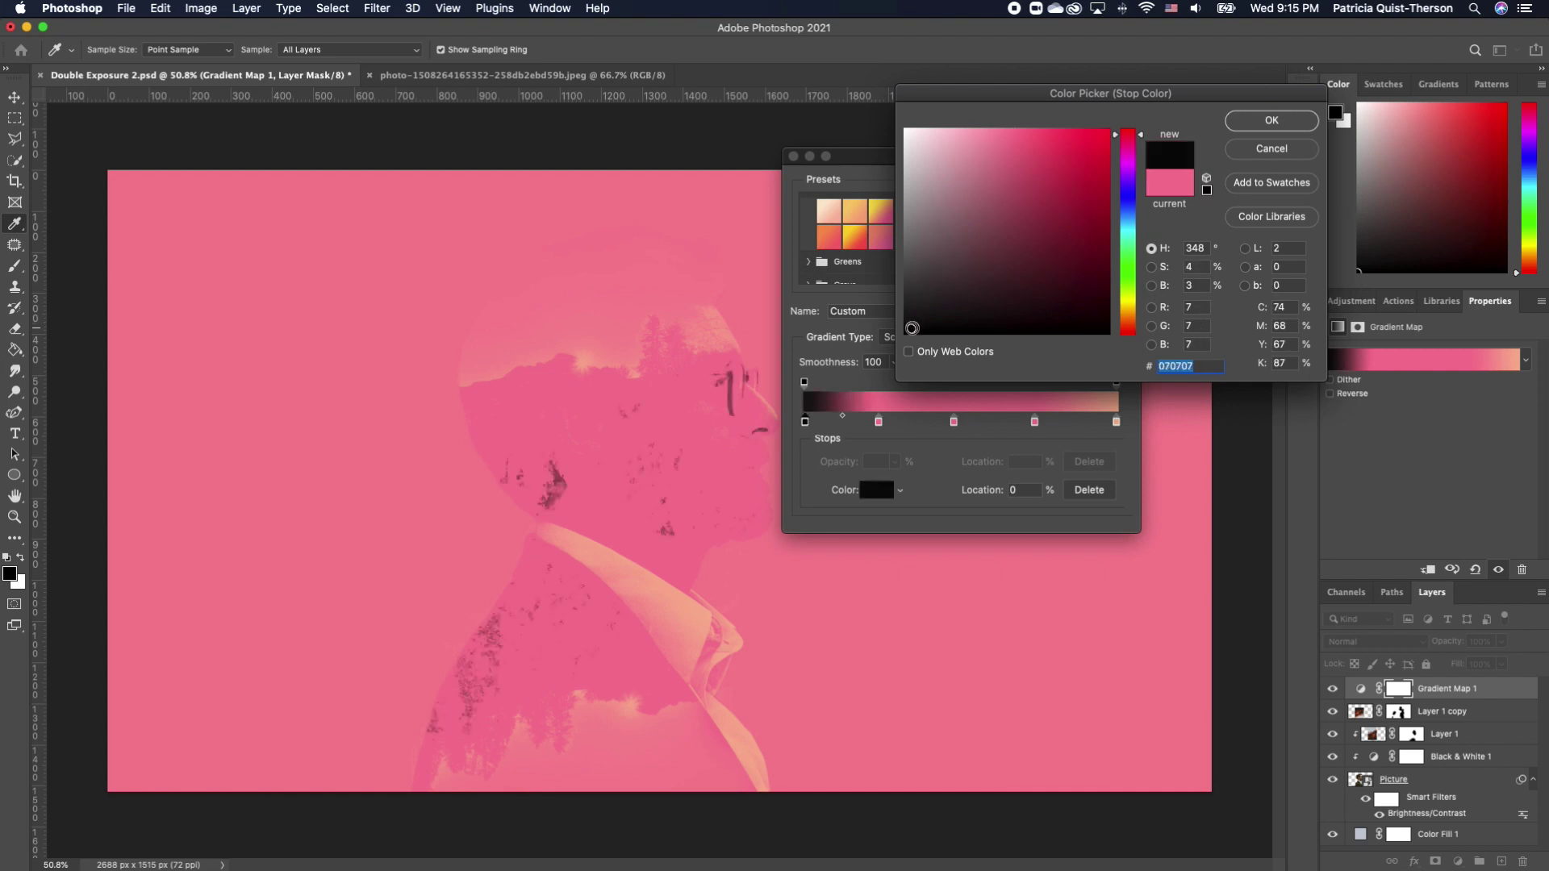
pyautogui.click(1273, 124)
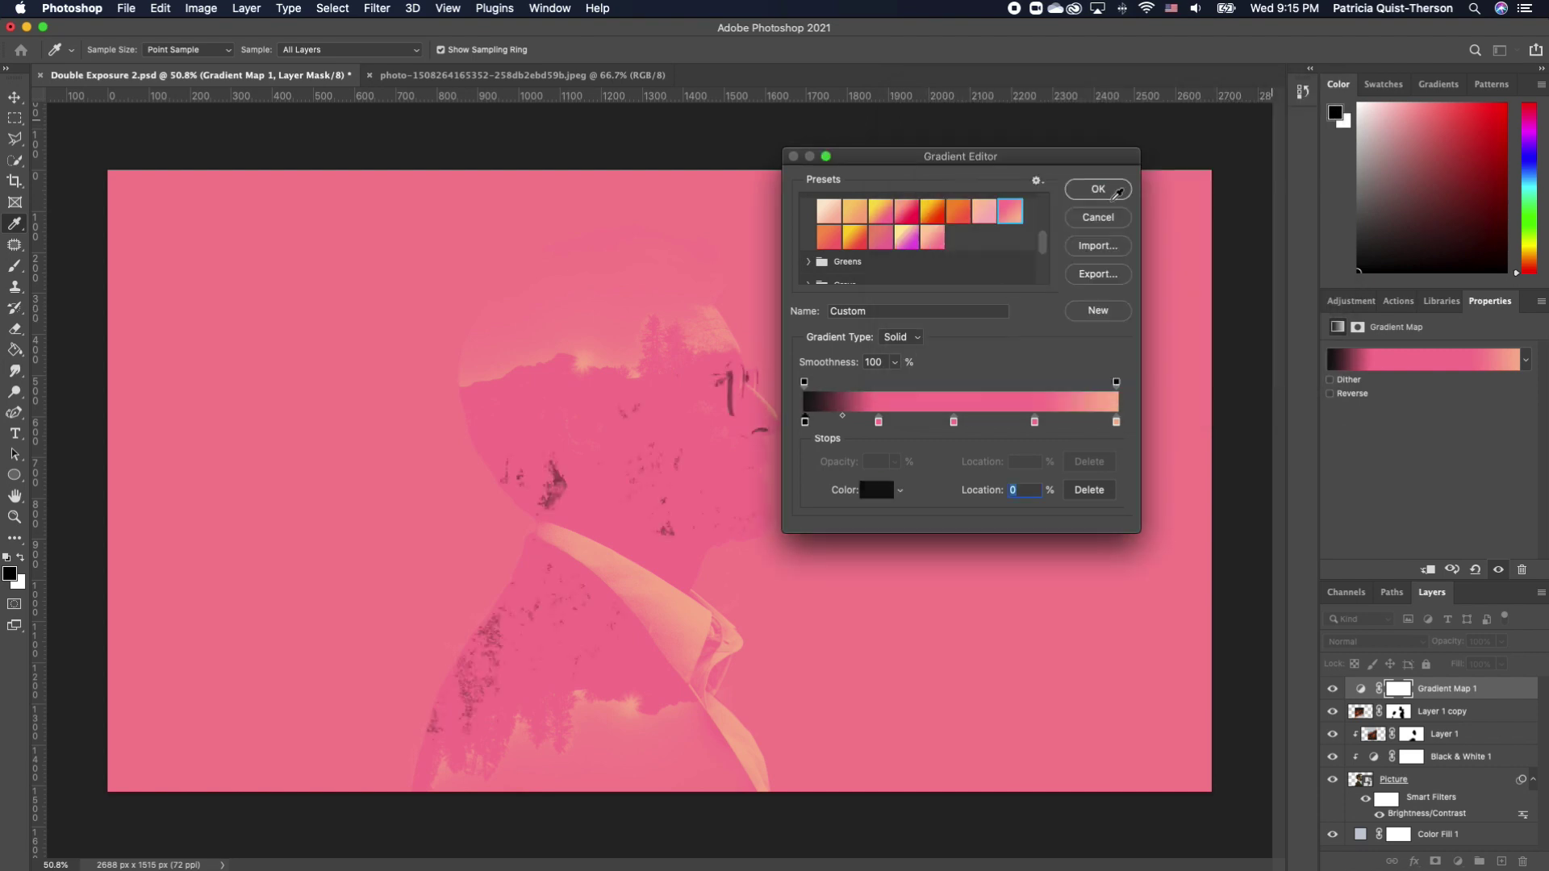
pyautogui.click(878, 421)
pyautogui.click(877, 489)
pyautogui.moveTo(910, 305)
pyautogui.mouseDown()
pyautogui.moveTo(911, 282)
pyautogui.moveTo(937, 273)
pyautogui.mouseUp()
pyautogui.click(1286, 121)
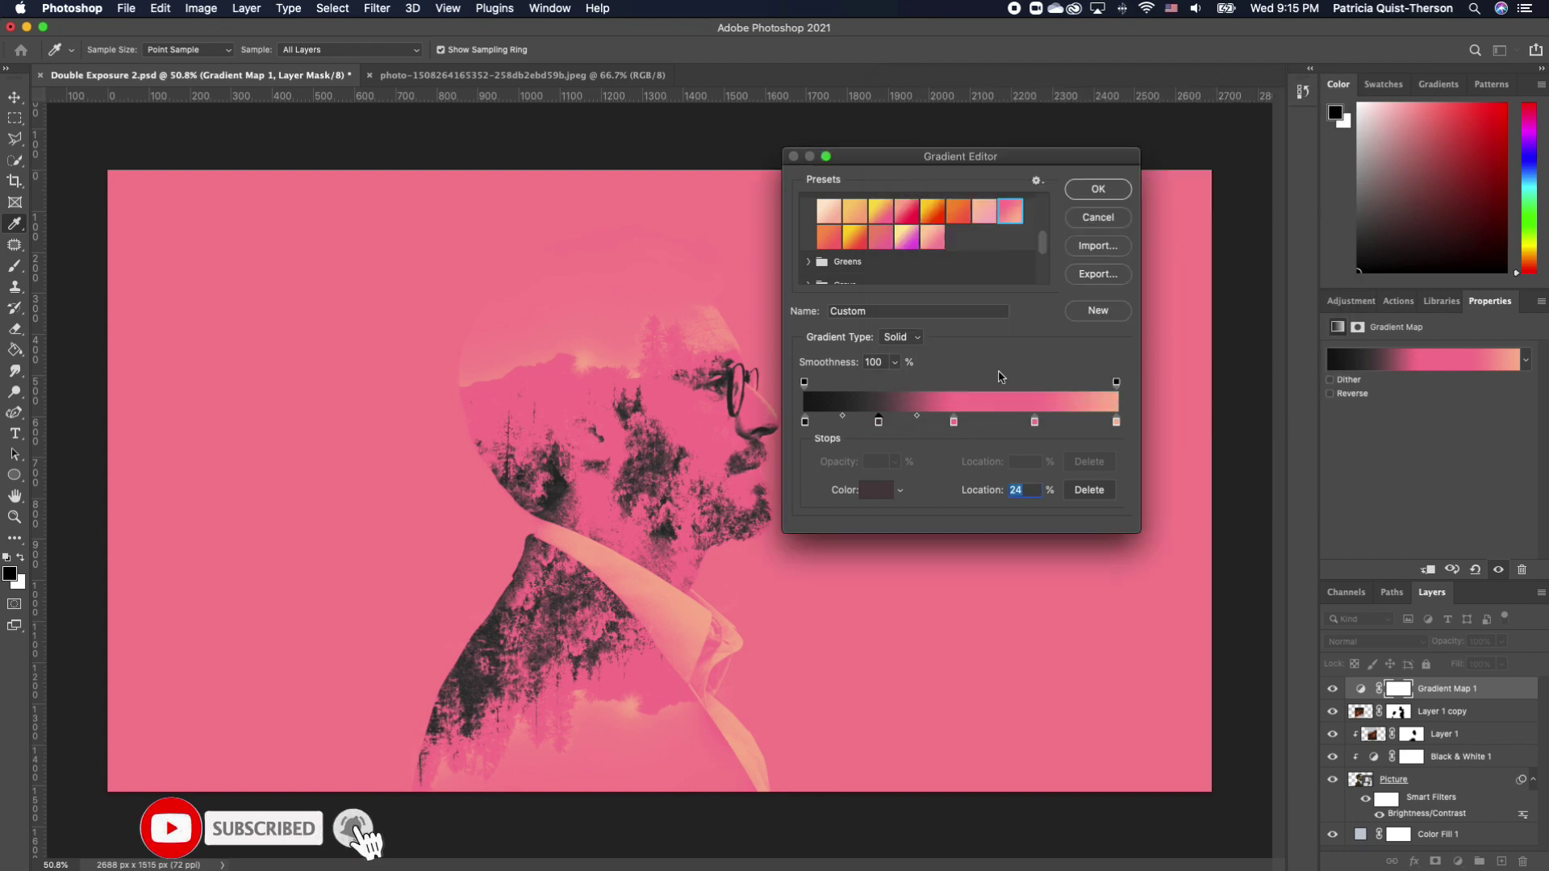
# - Make the 48% stop greyish mauve and the 74% stop a slightly darkened light mauve
pyautogui.click(954, 421)
pyautogui.click(877, 490)
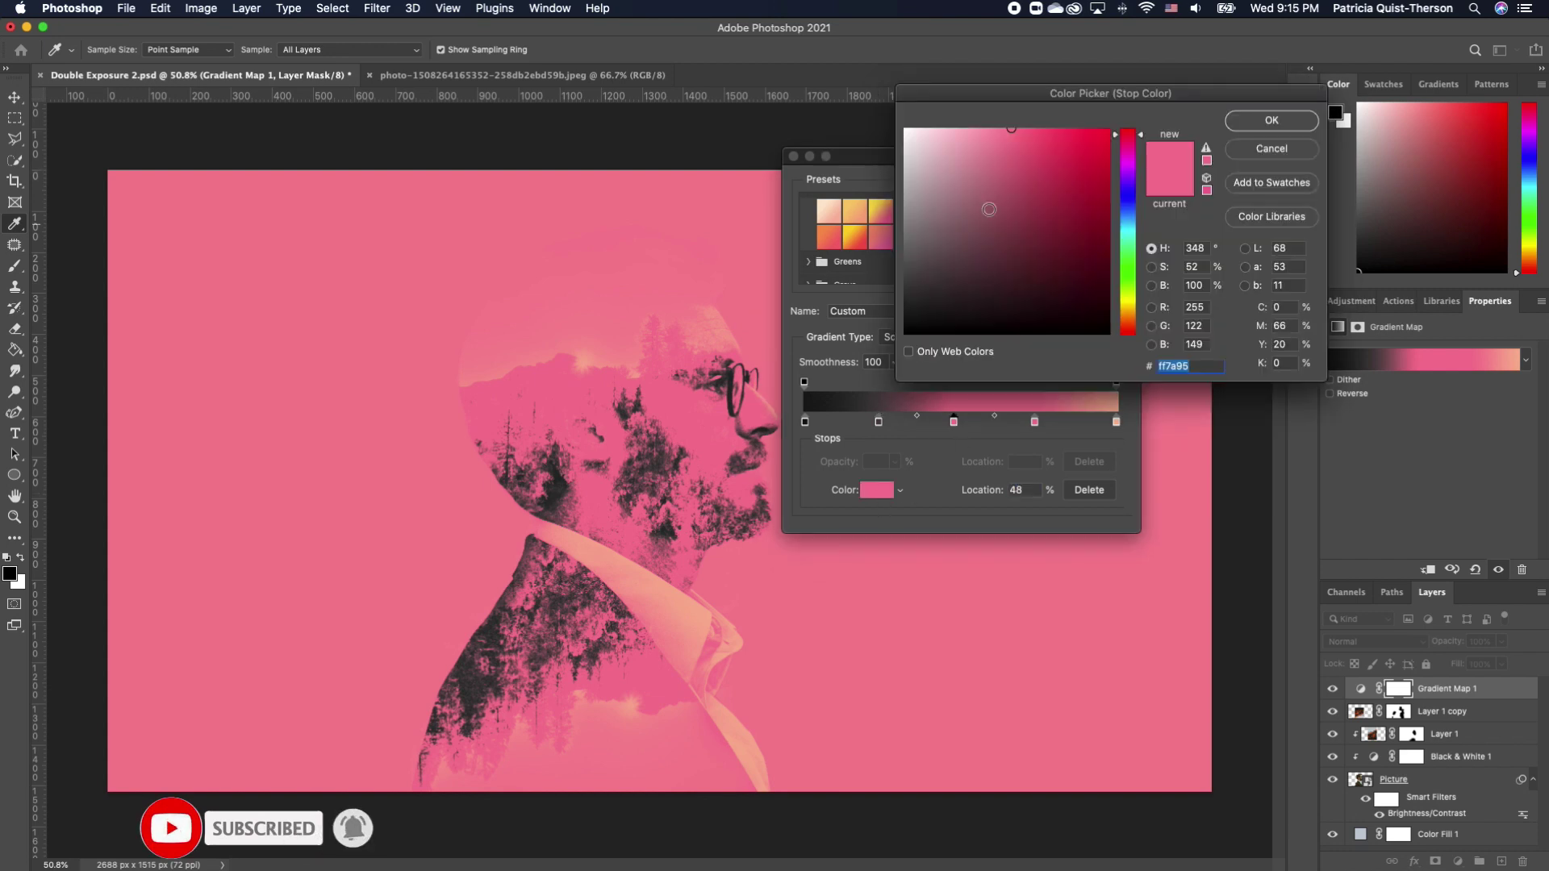
pyautogui.click(930, 224)
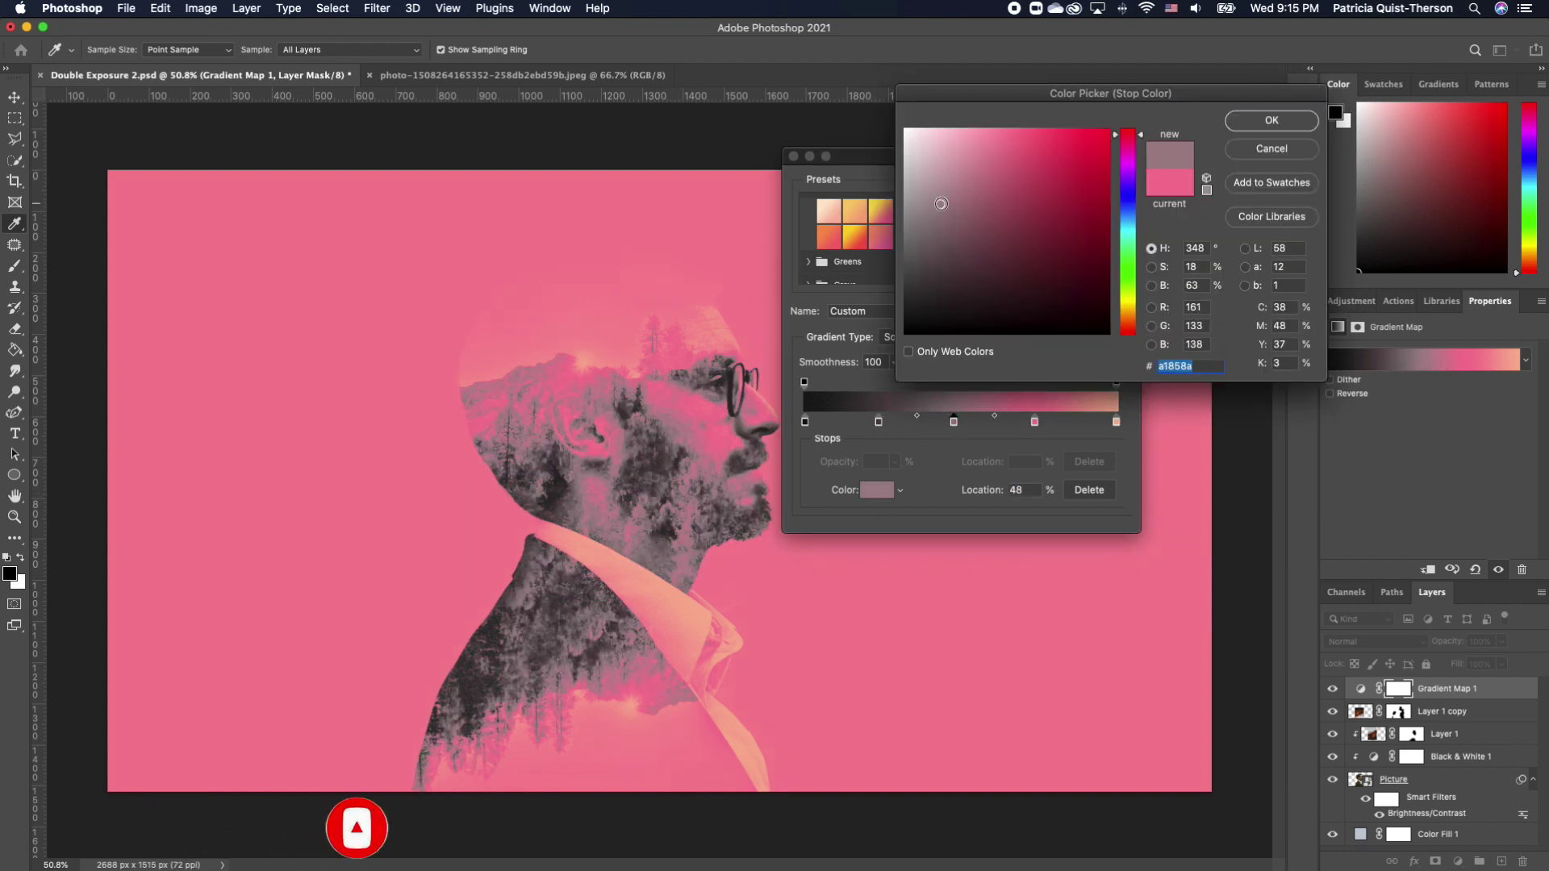
pyautogui.press('Return')
pyautogui.click(1034, 422)
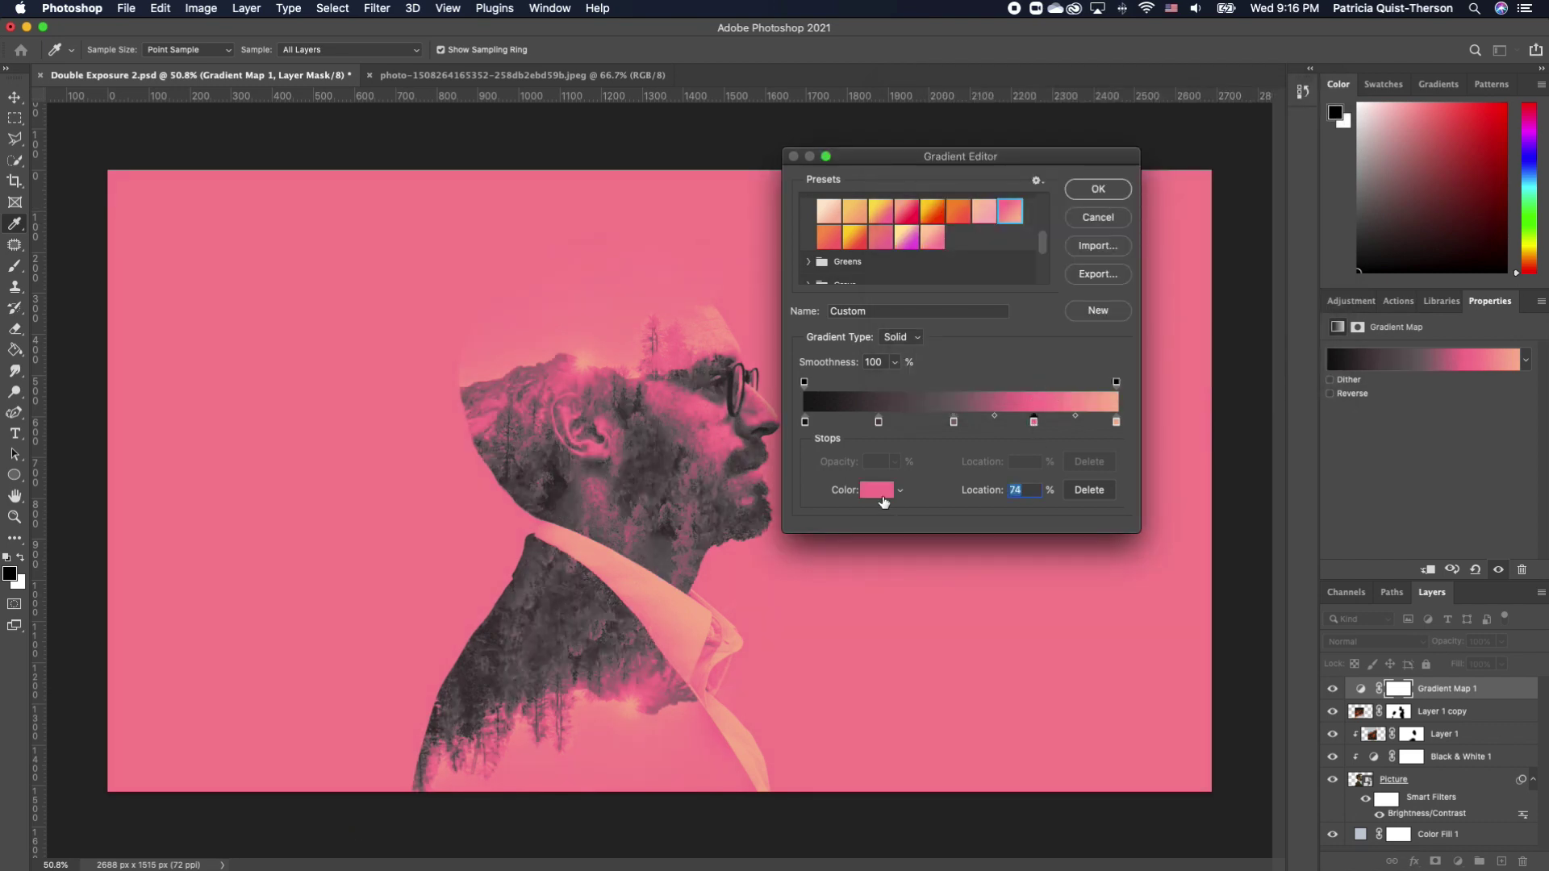
pyautogui.click(883, 499)
pyautogui.click(942, 183)
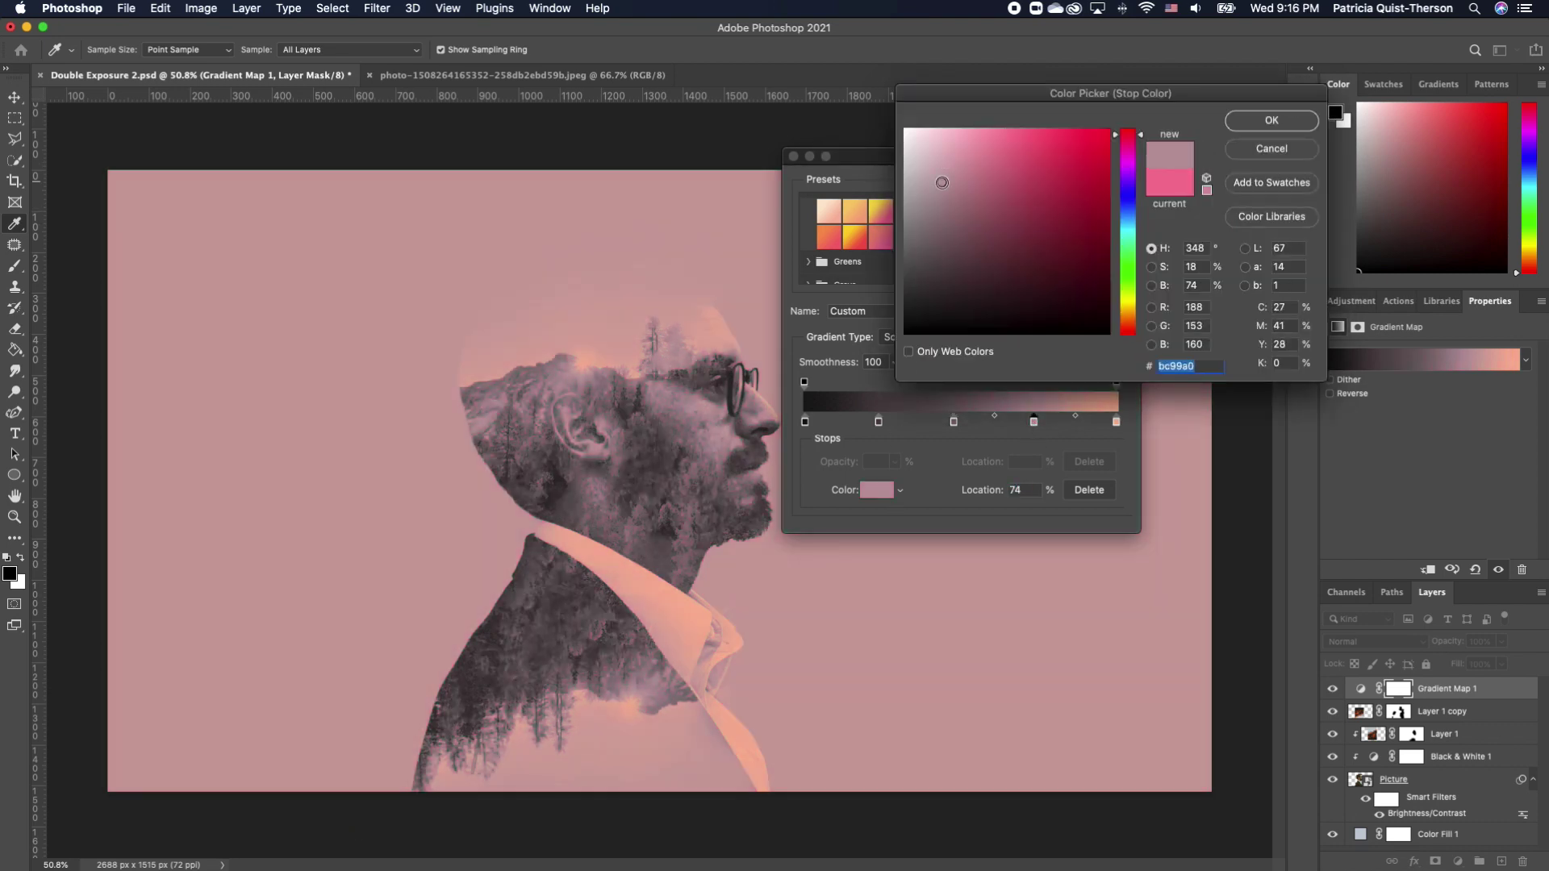
pyautogui.moveTo(940, 185); pyautogui.dragTo(939, 194)
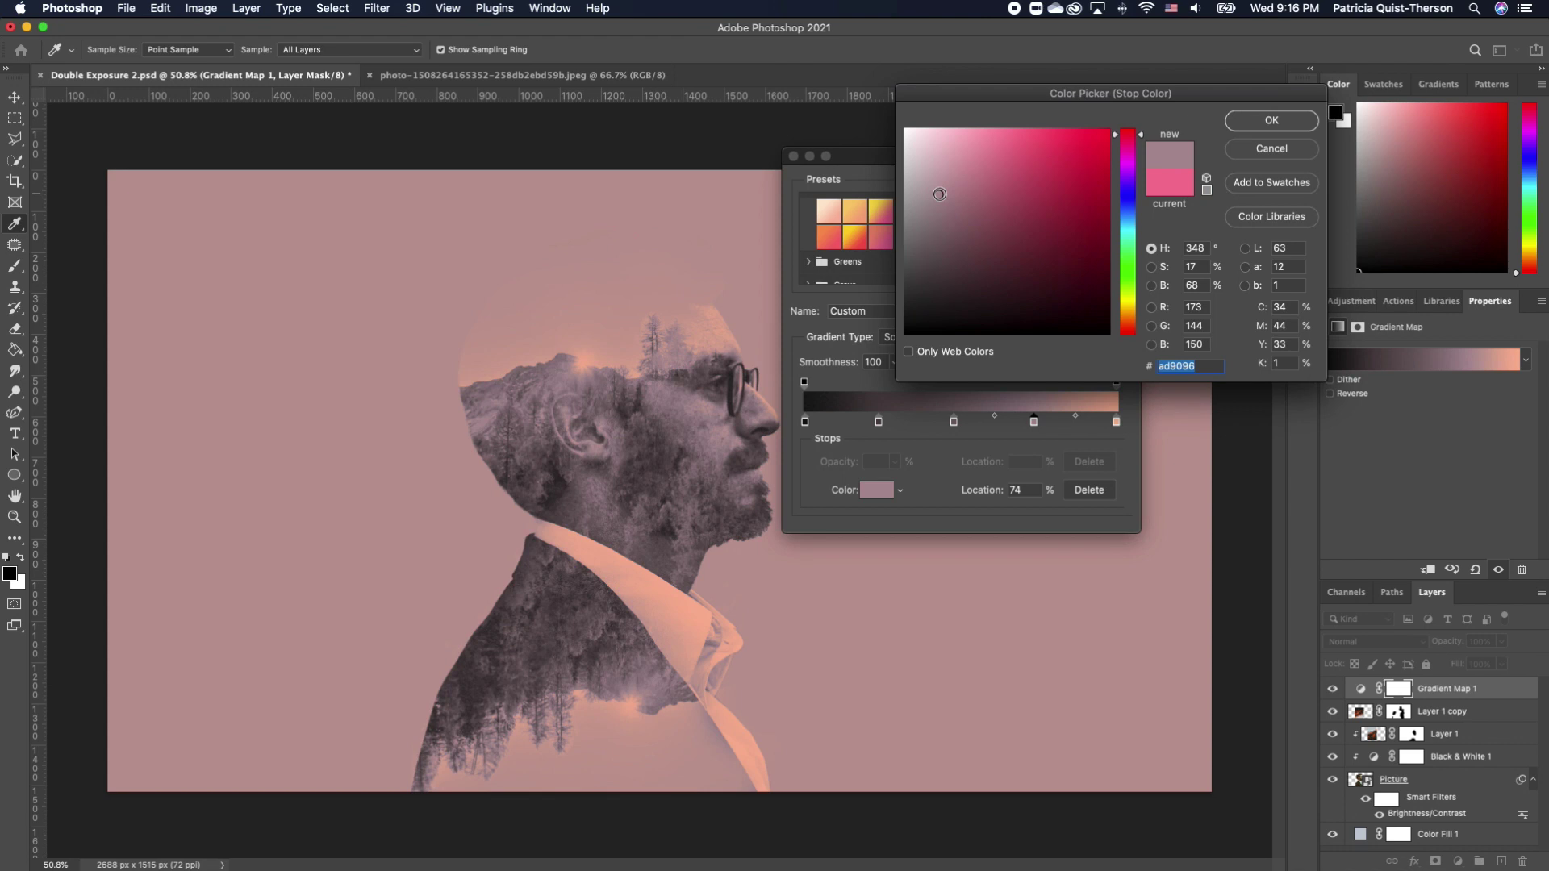
pyautogui.click(1270, 121)
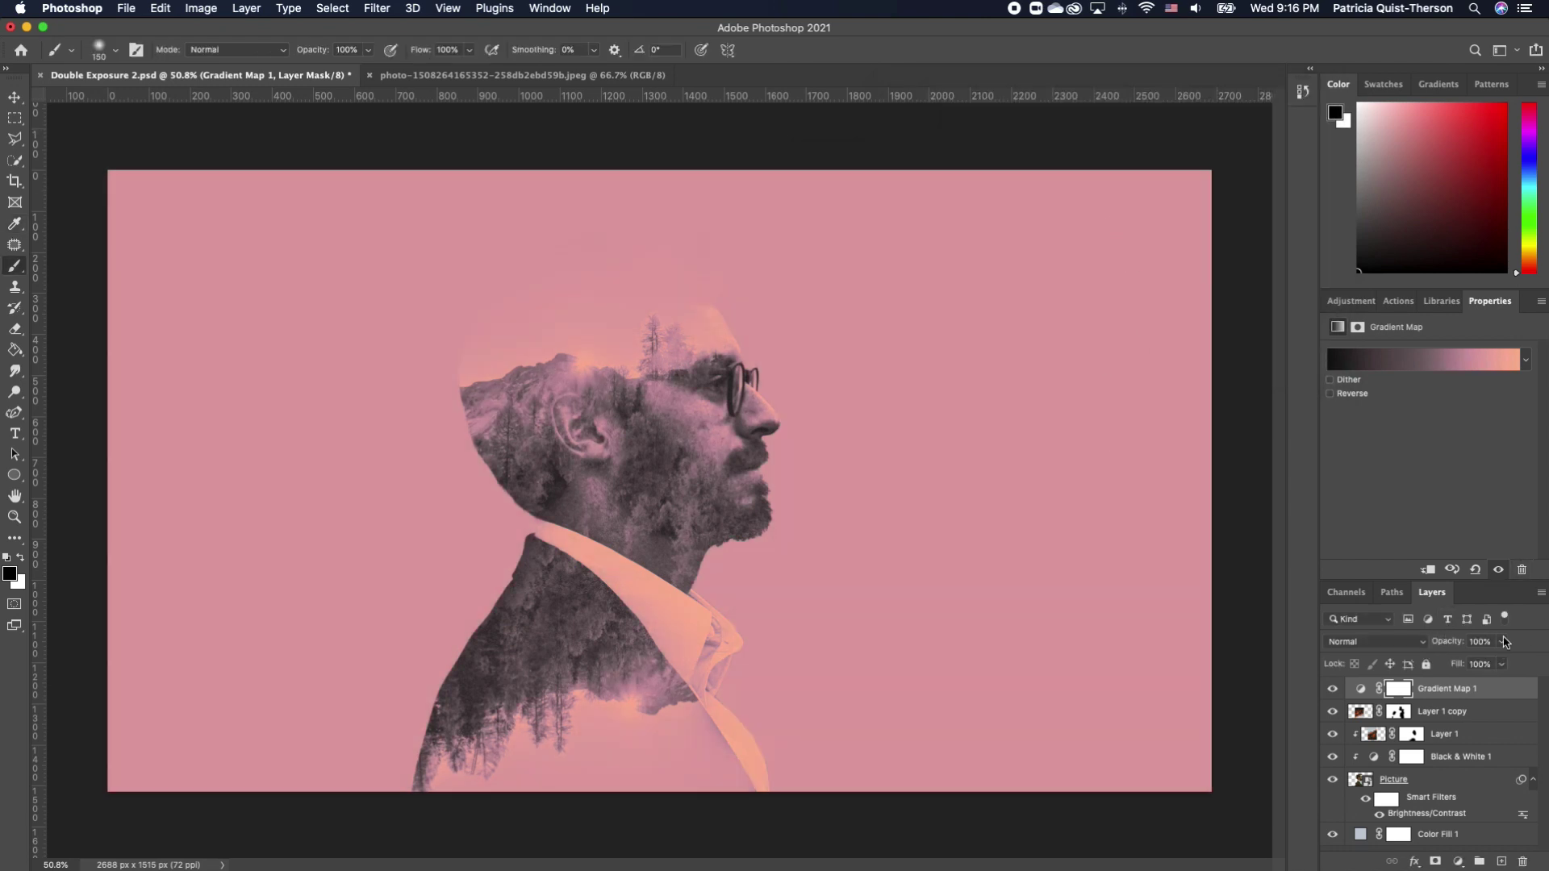
# - Set Gradient Map 1's opacity to 50%
pyautogui.click(1501, 642)
pyautogui.moveTo(1504, 661); pyautogui.dragTo(1471, 669)
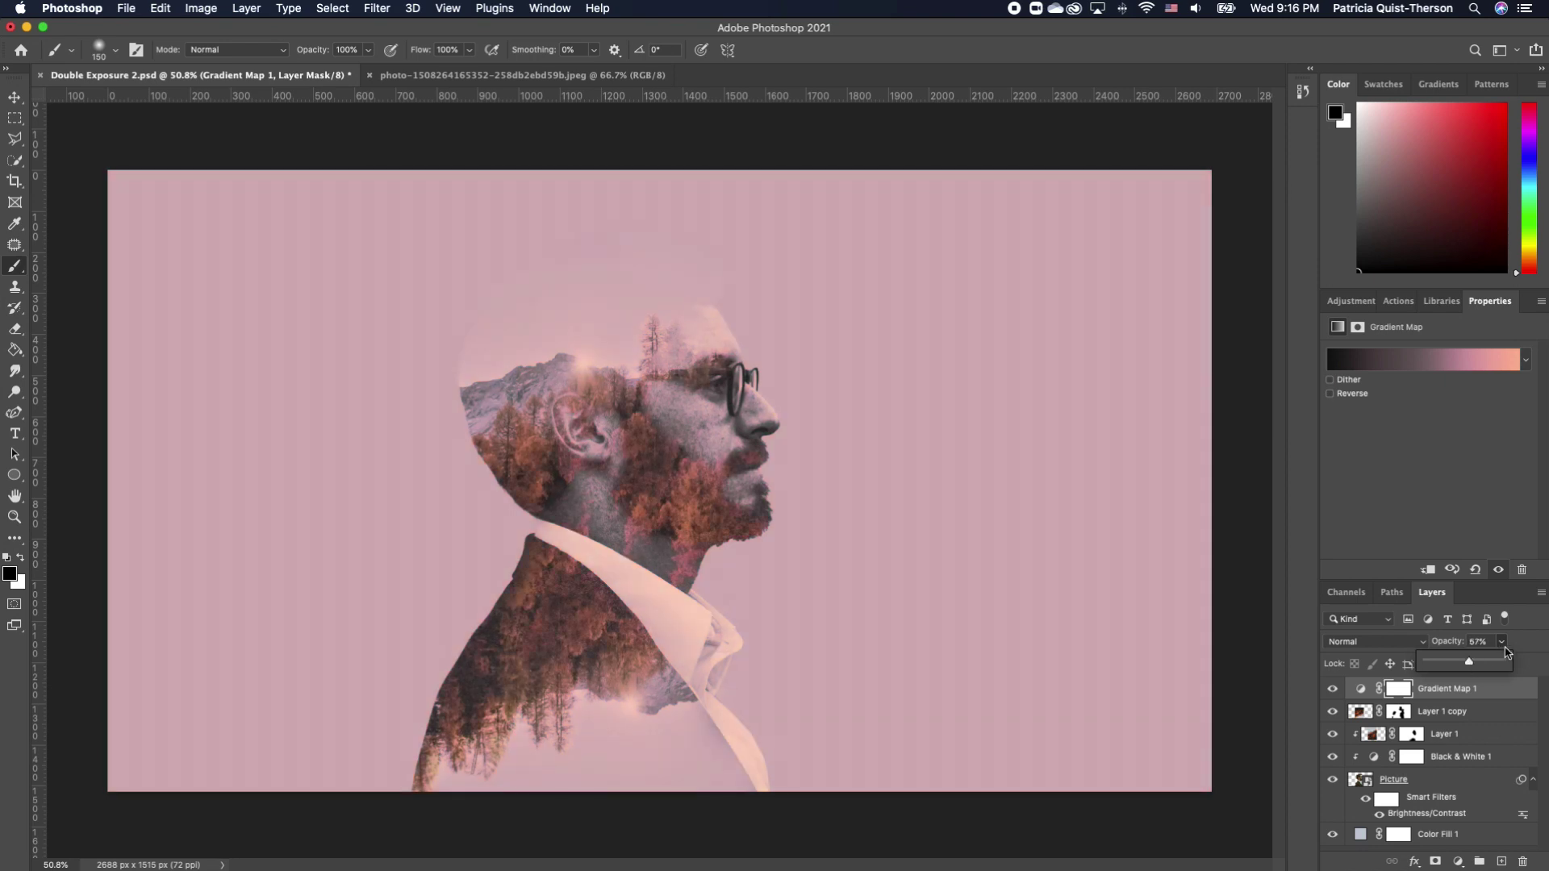
pyautogui.click(1500, 643)
pyautogui.write('50')
pyautogui.click(1458, 862)
# - Add a Curves adjustment with shadows pulled down and highlights lifted on the RGB curve
pyautogui.click(1444, 632)
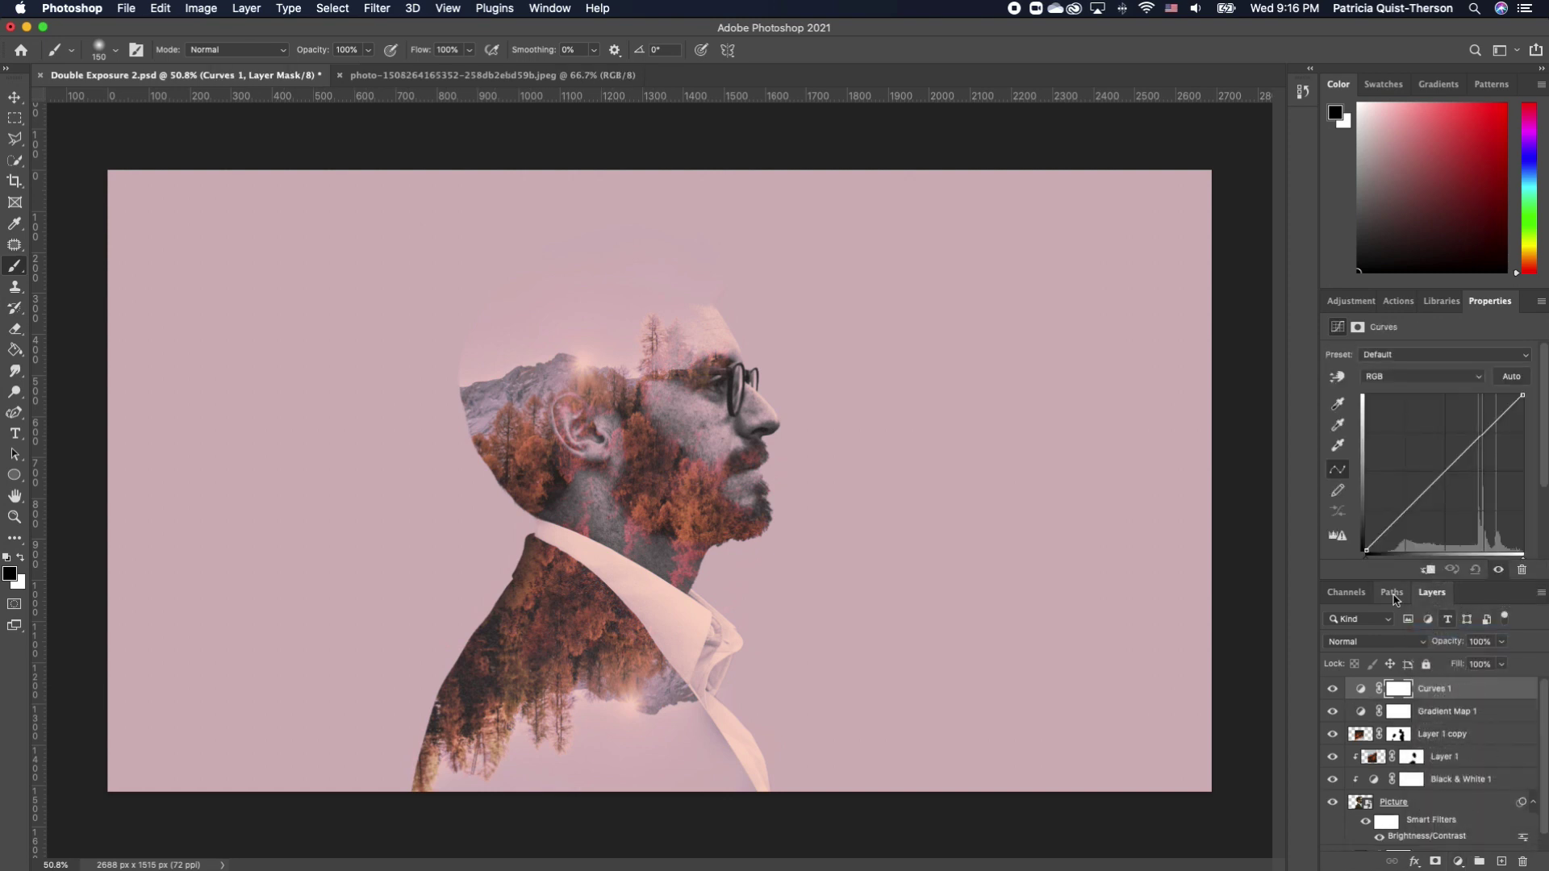
pyautogui.moveTo(1398, 523); pyautogui.dragTo(1439, 472)
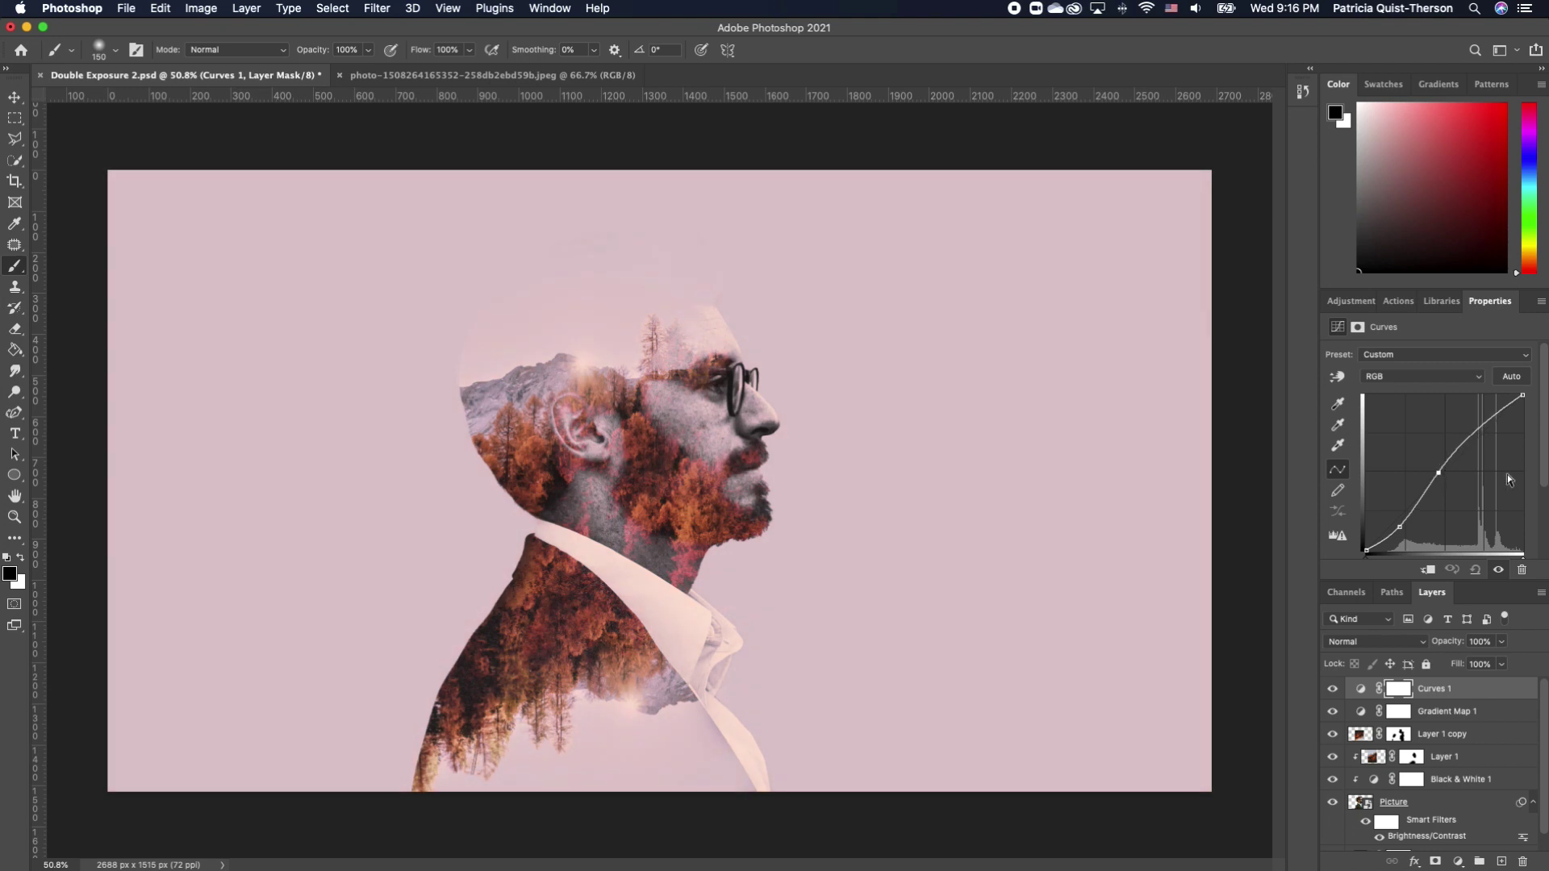
pyautogui.moveTo(1466, 437); pyautogui.dragTo(1467, 433)
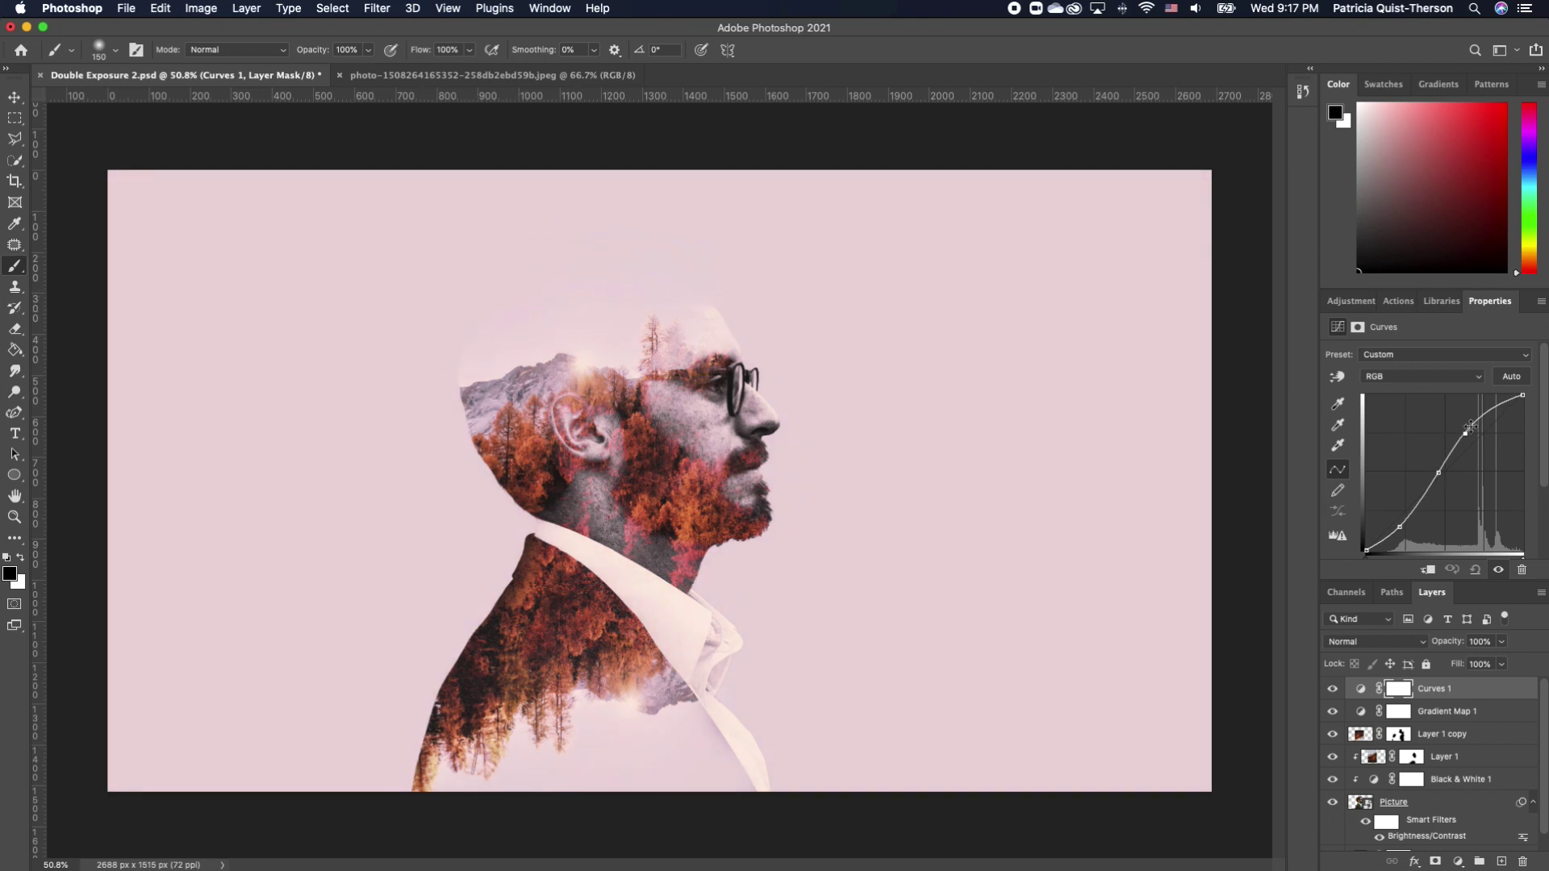
pyautogui.click(1399, 528)
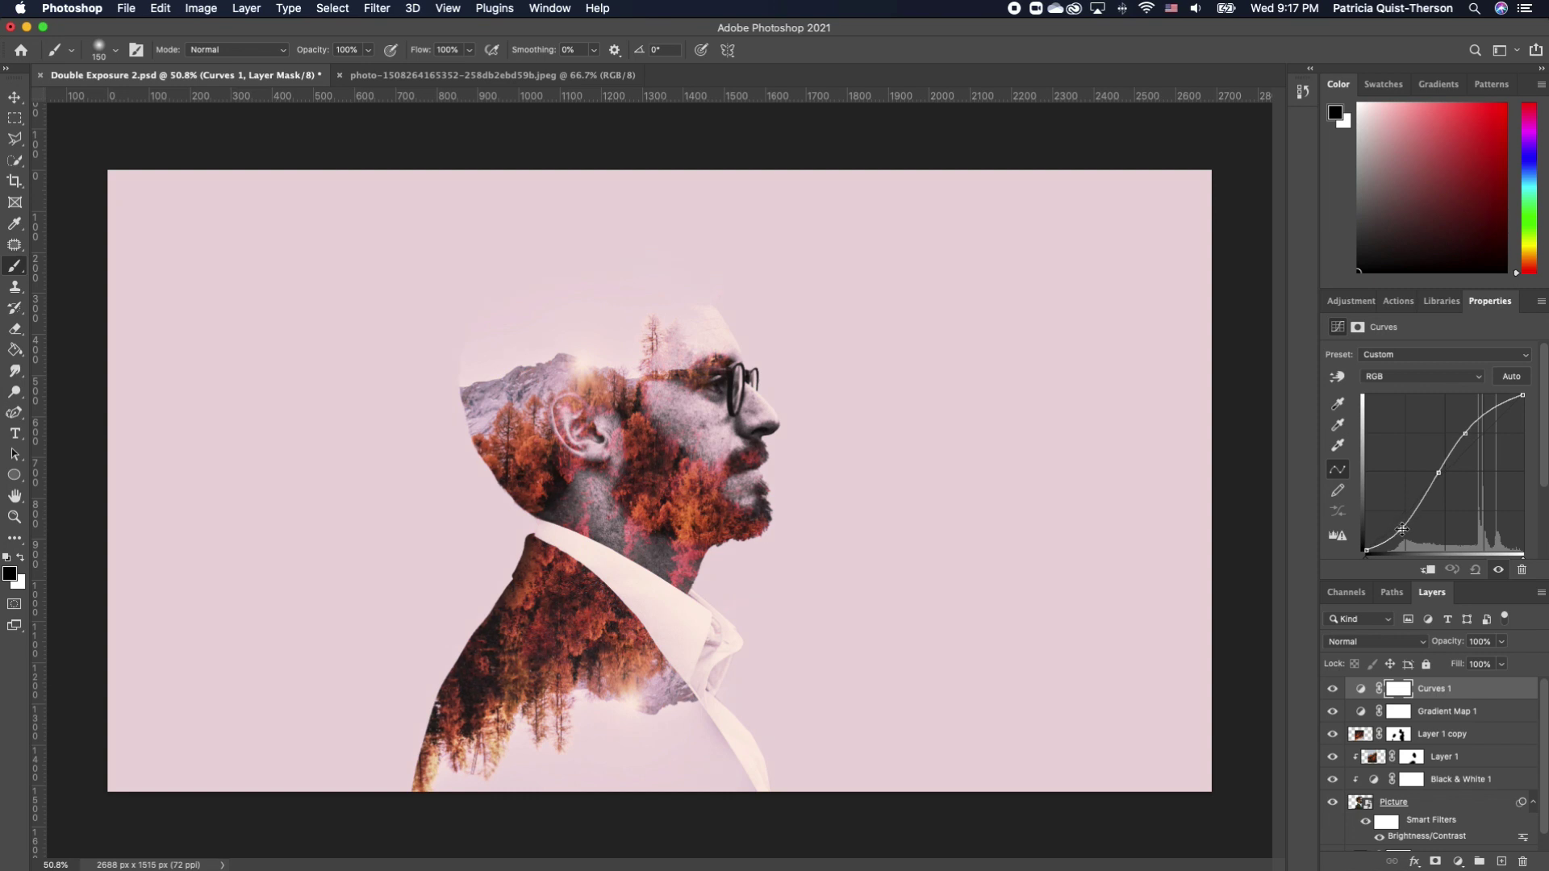